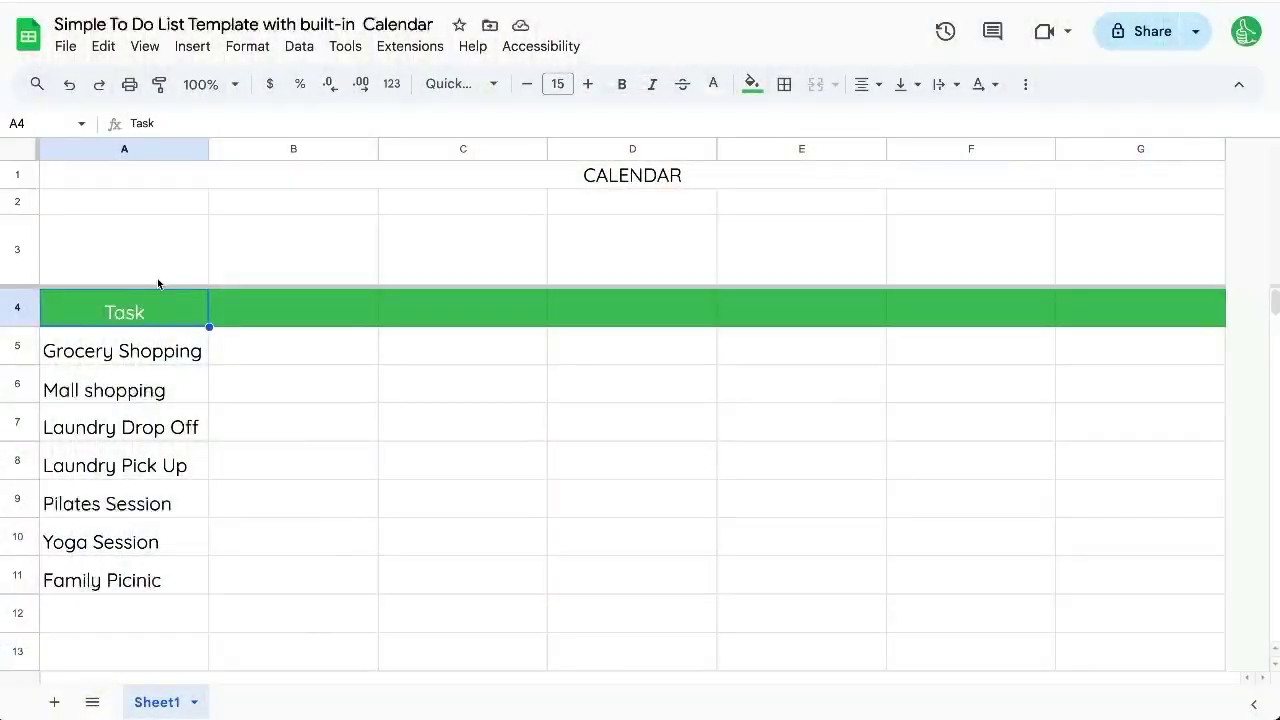
# Enter a Date header in B4 beside the Task column
pyautogui.click(374, 252)
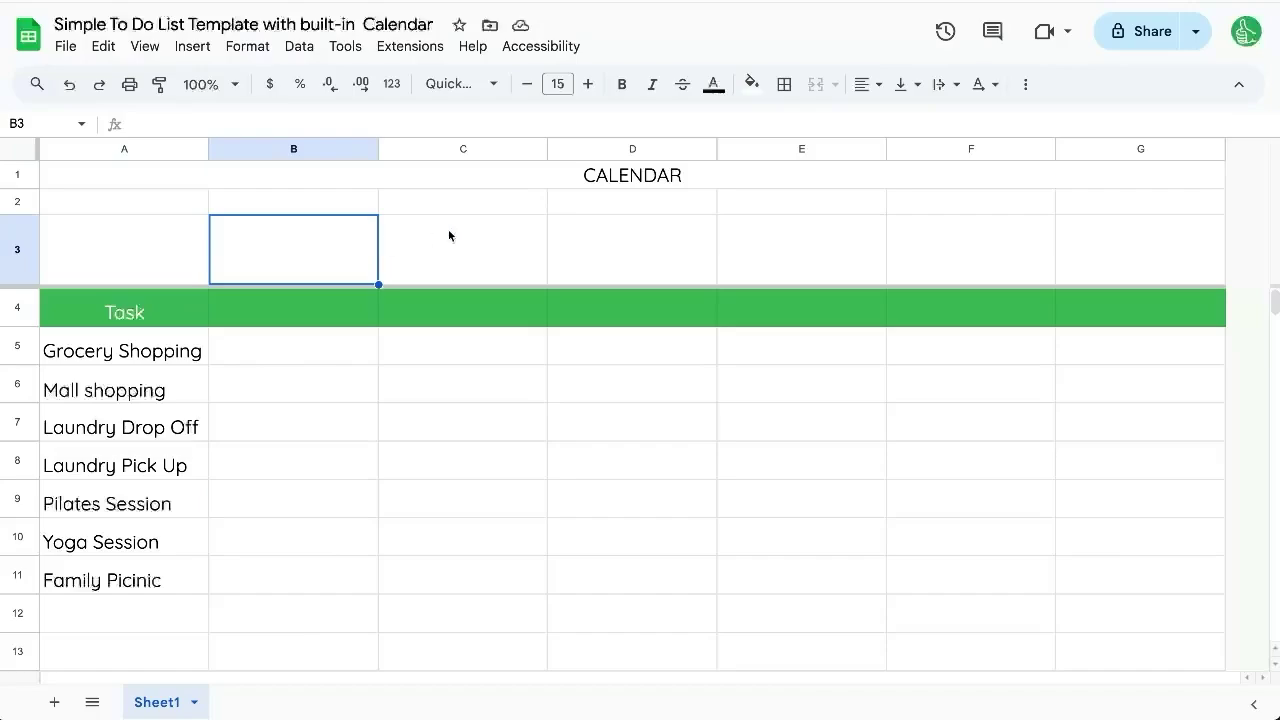
pyautogui.click(658, 244)
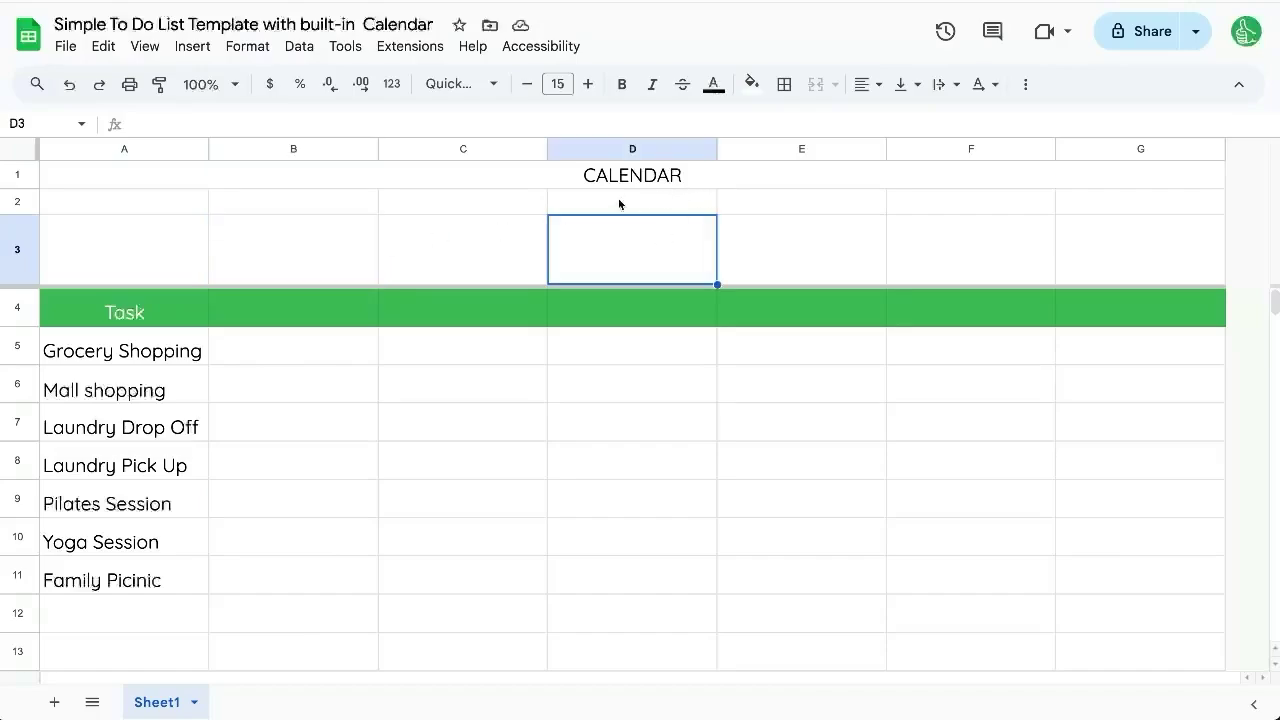
pyautogui.click(179, 208)
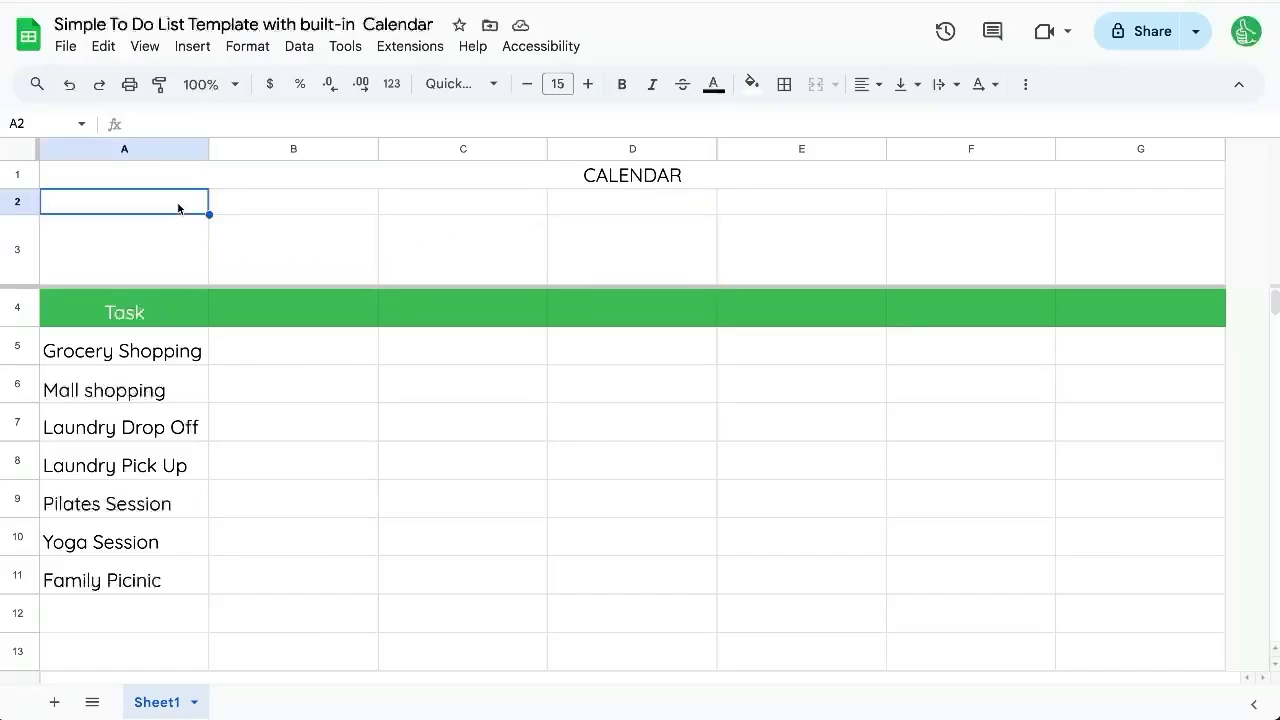
pyautogui.click(158, 318)
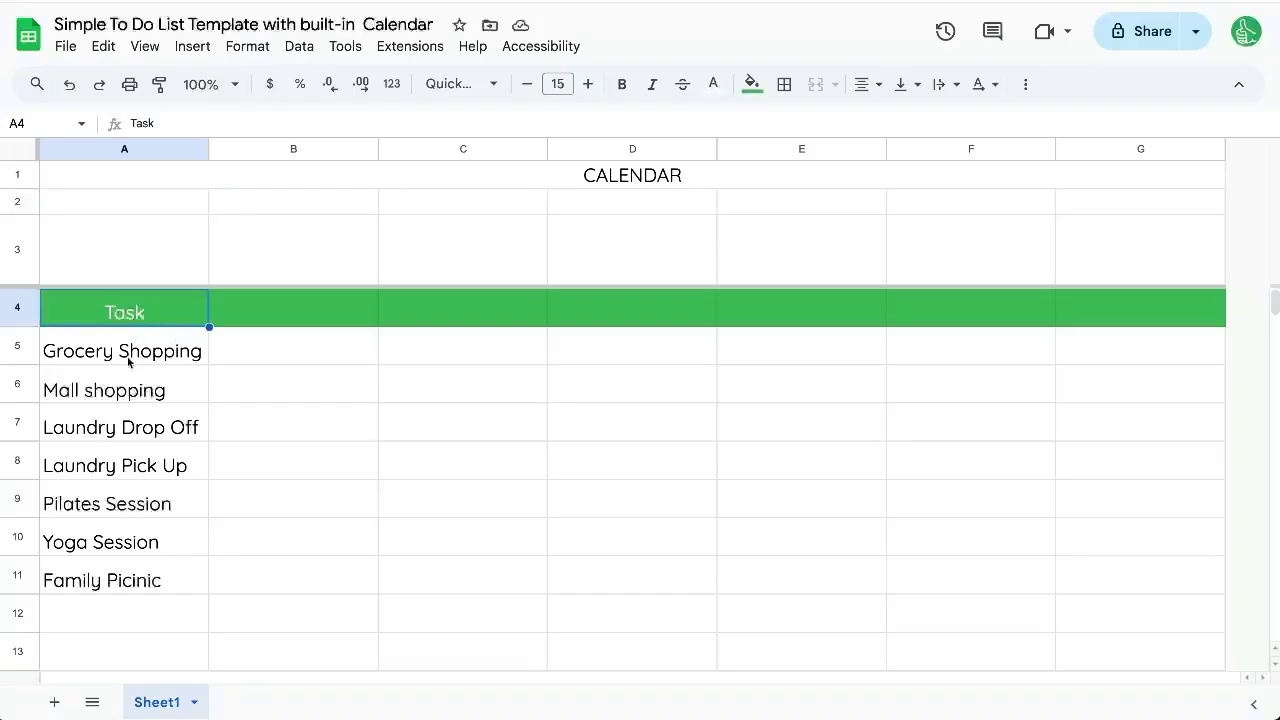
pyautogui.moveTo(128, 358); pyautogui.dragTo(127, 567)
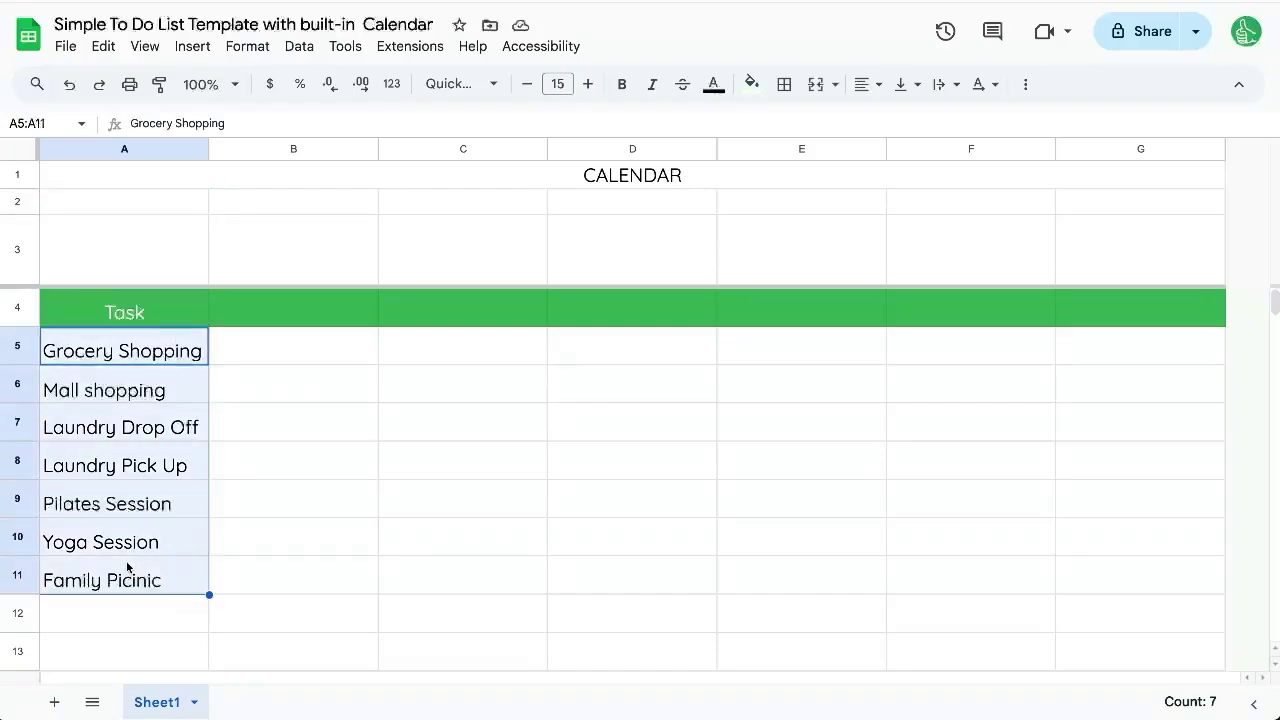
pyautogui.click(271, 306)
pyautogui.write('Date')
pyautogui.press('Return')
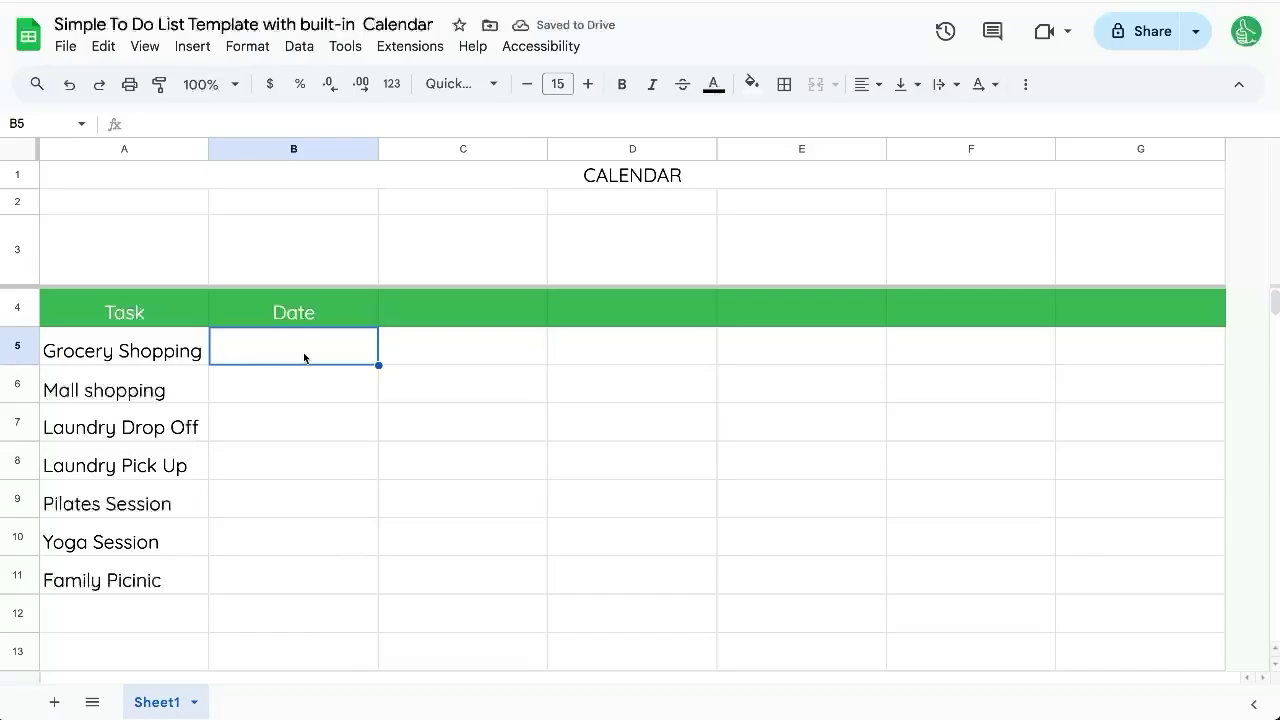
# Test entries 3/17 and March in B5, then clear the cell
pyautogui.write('3/17')
pyautogui.press('Return')
pyautogui.doubleClick(354, 352)
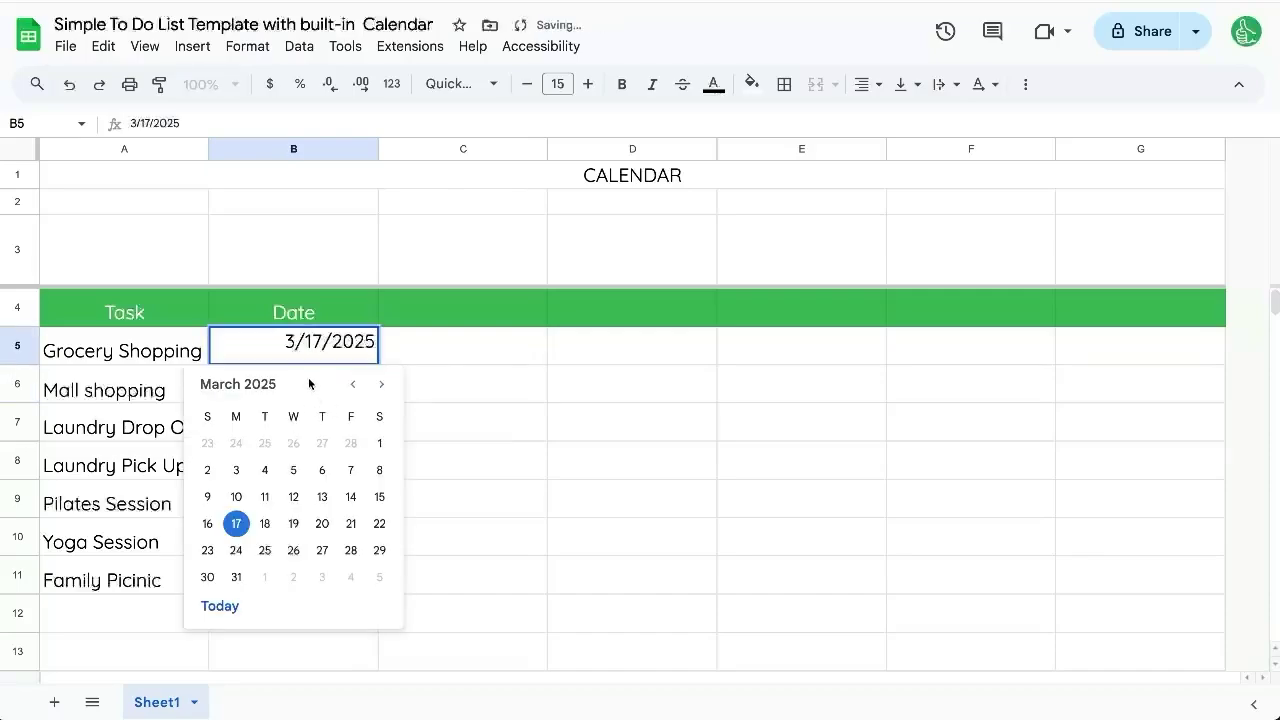
pyautogui.press('Escape')
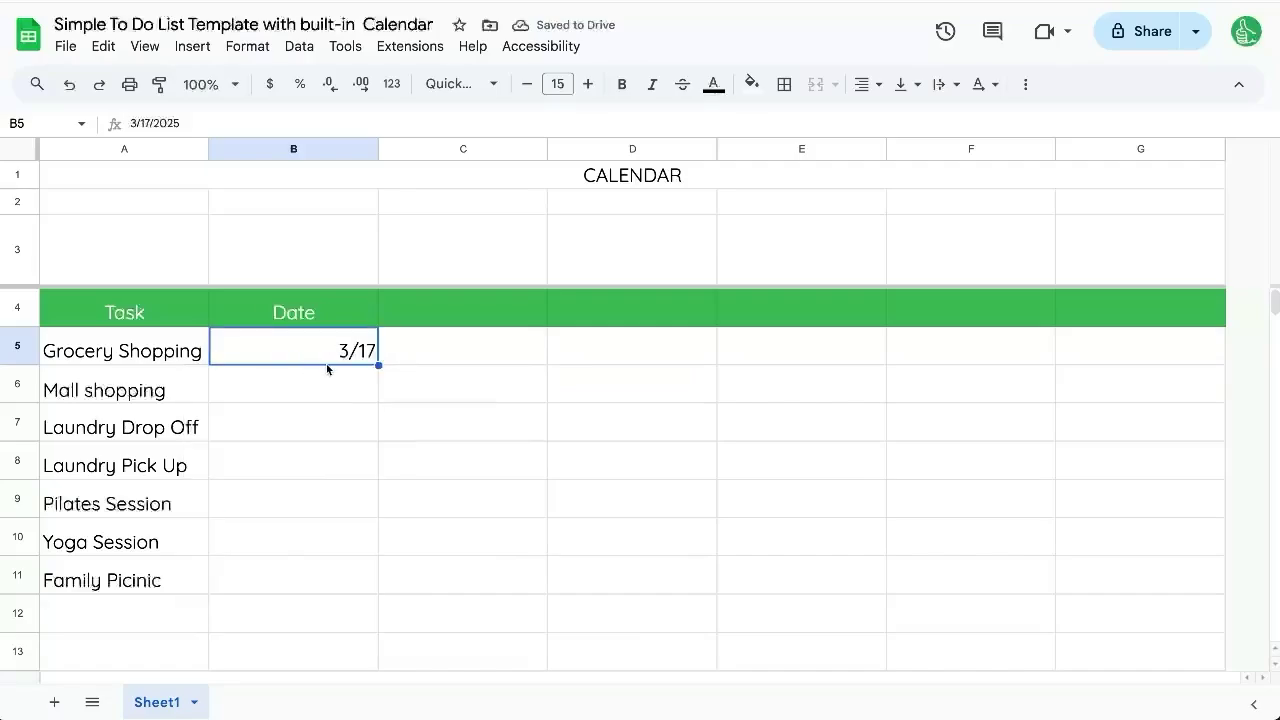
pyautogui.write('March')
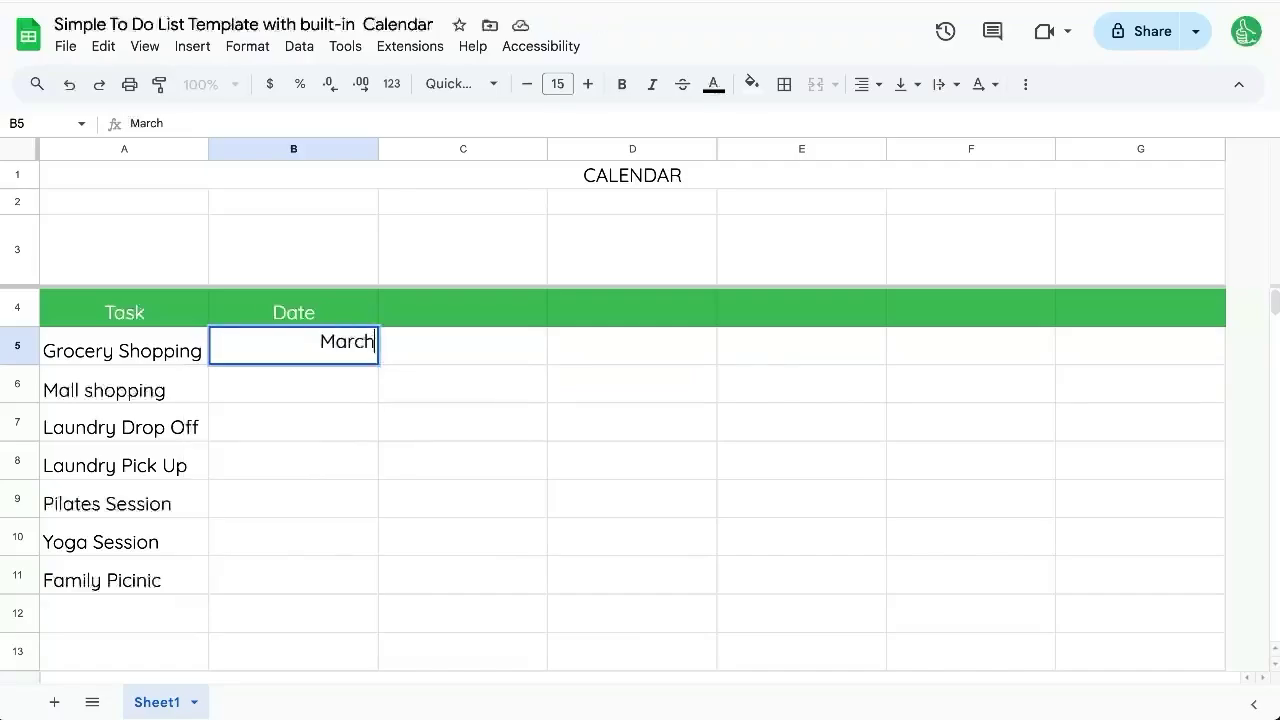
pyautogui.press('Return')
pyautogui.click(337, 349)
pyautogui.press('Delete')
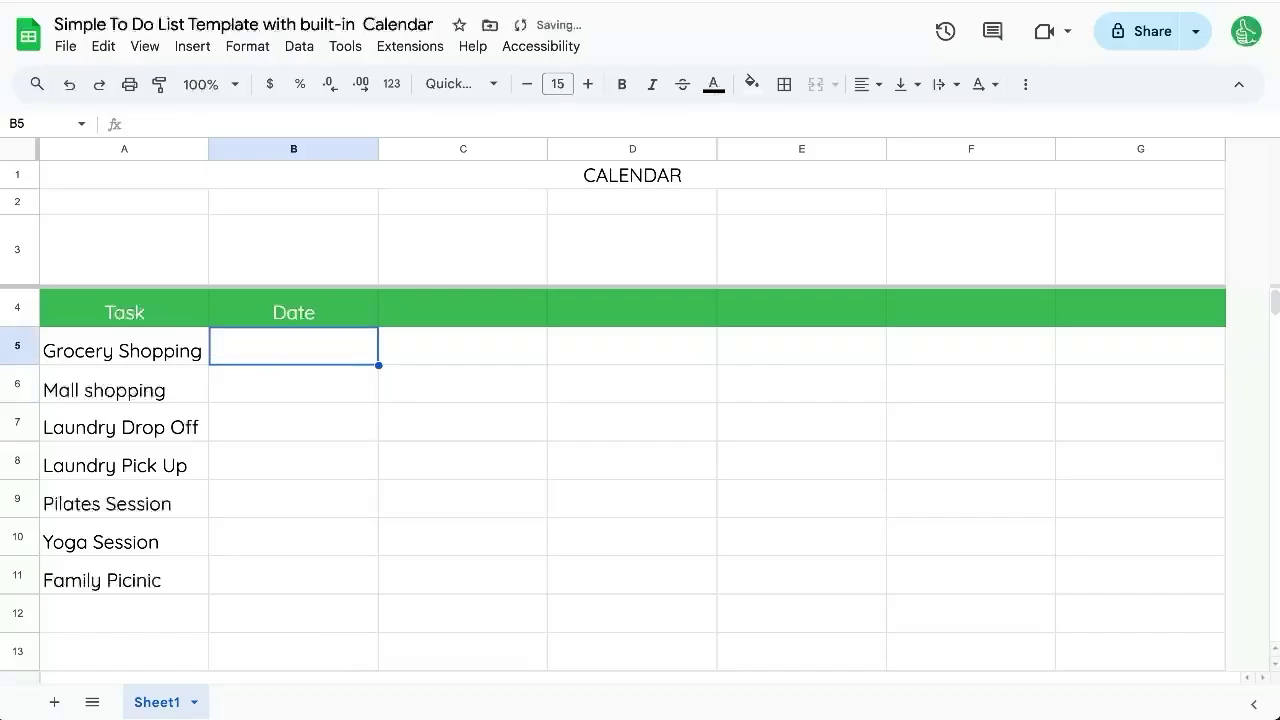
# Add an 'Is valid date' validation rule covering B5:B1000
pyautogui.rightClick(306, 360)
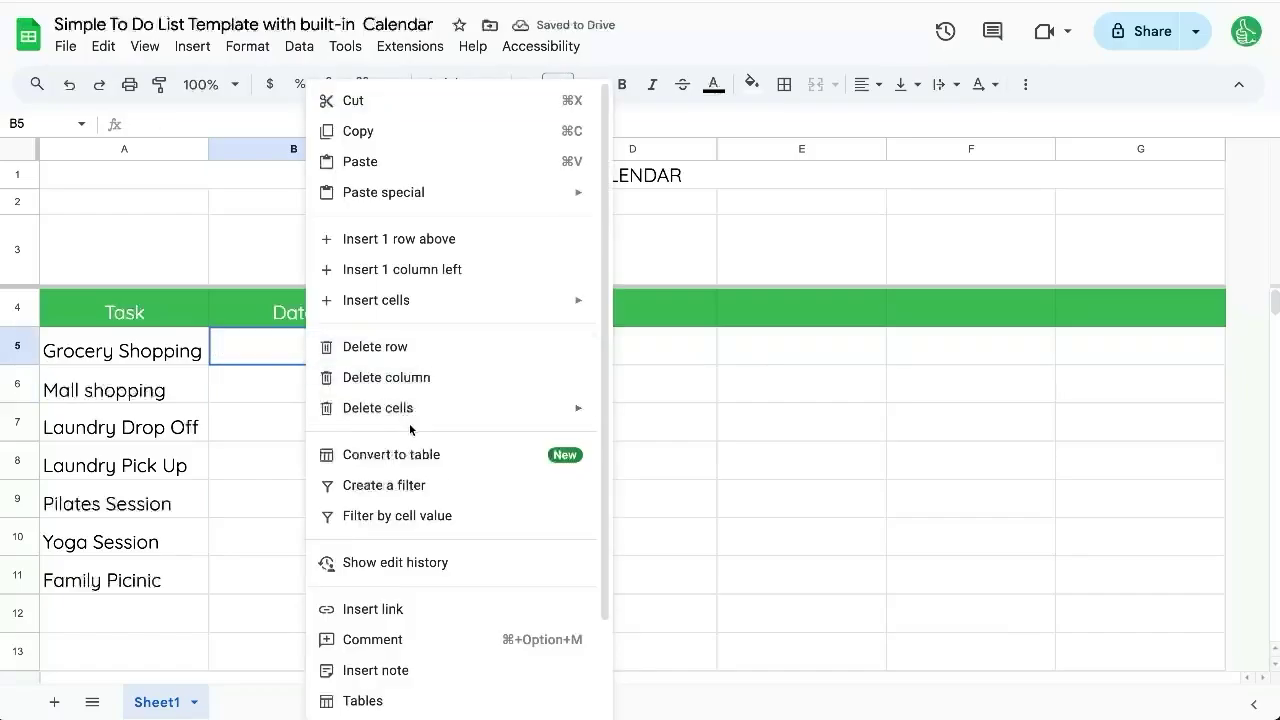
pyautogui.scroll(-2, 409, 423)
pyautogui.moveTo(414, 694)
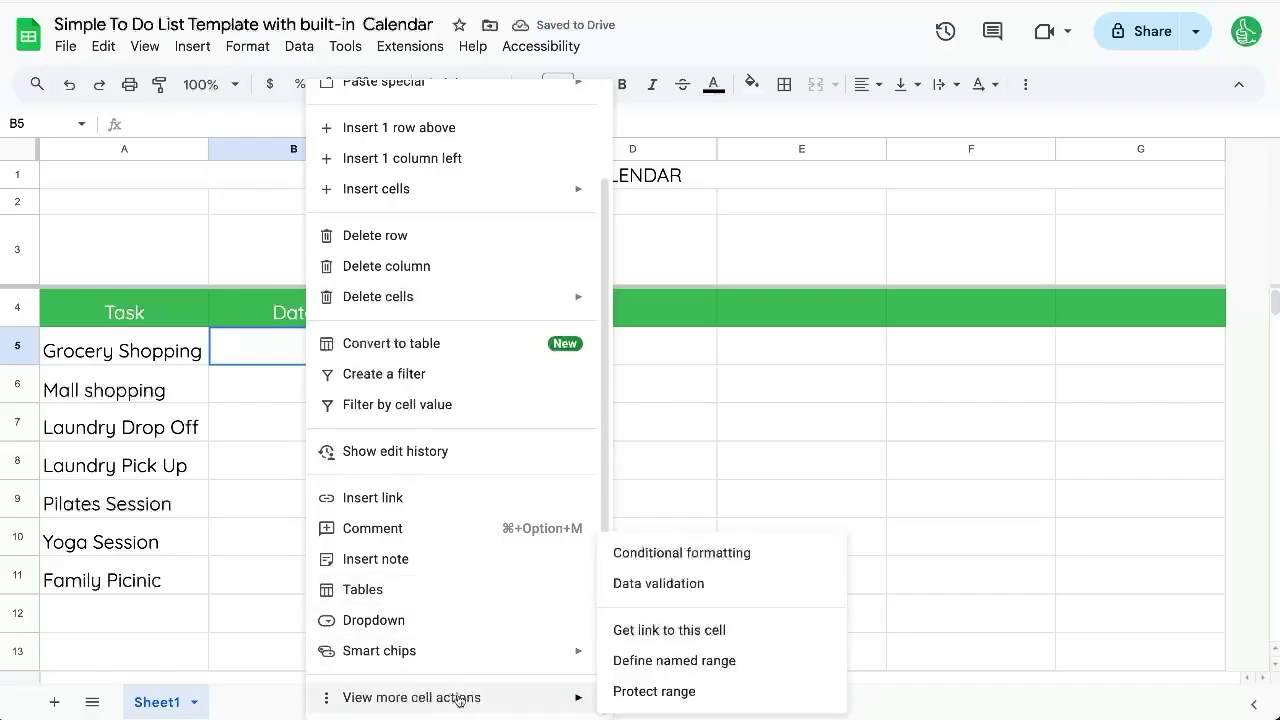
pyautogui.click(648, 581)
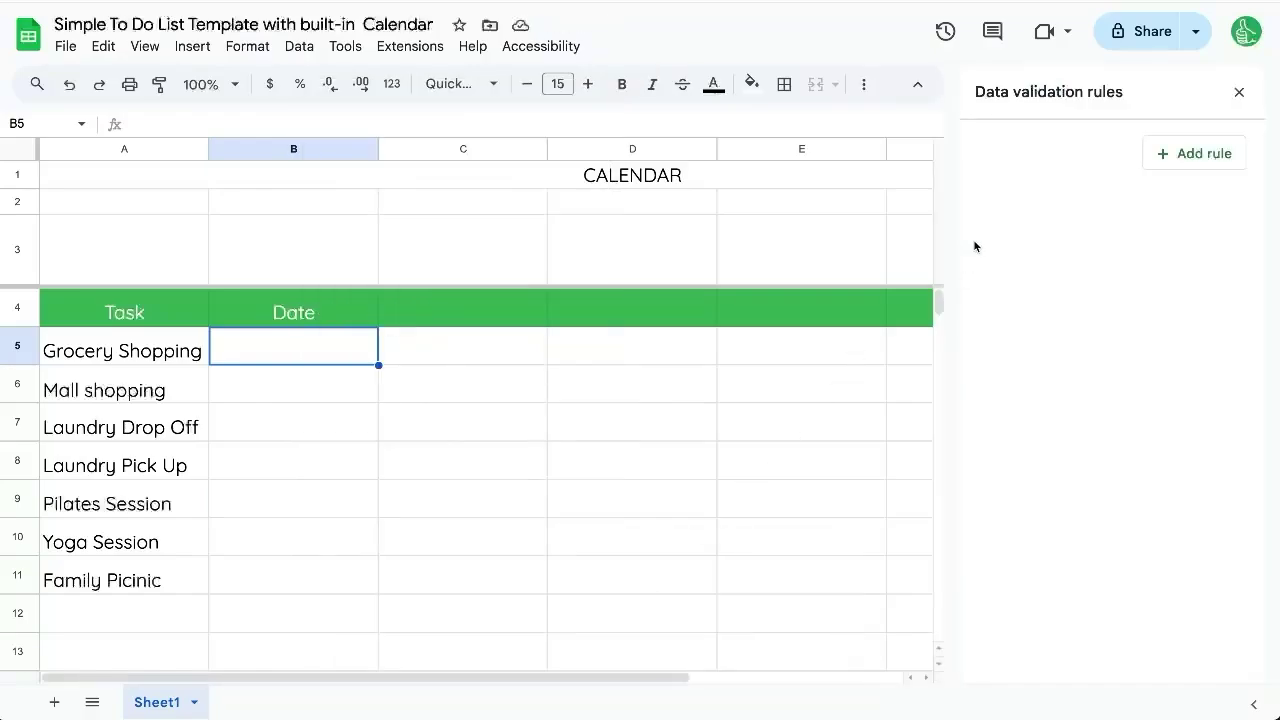
pyautogui.click(1160, 153)
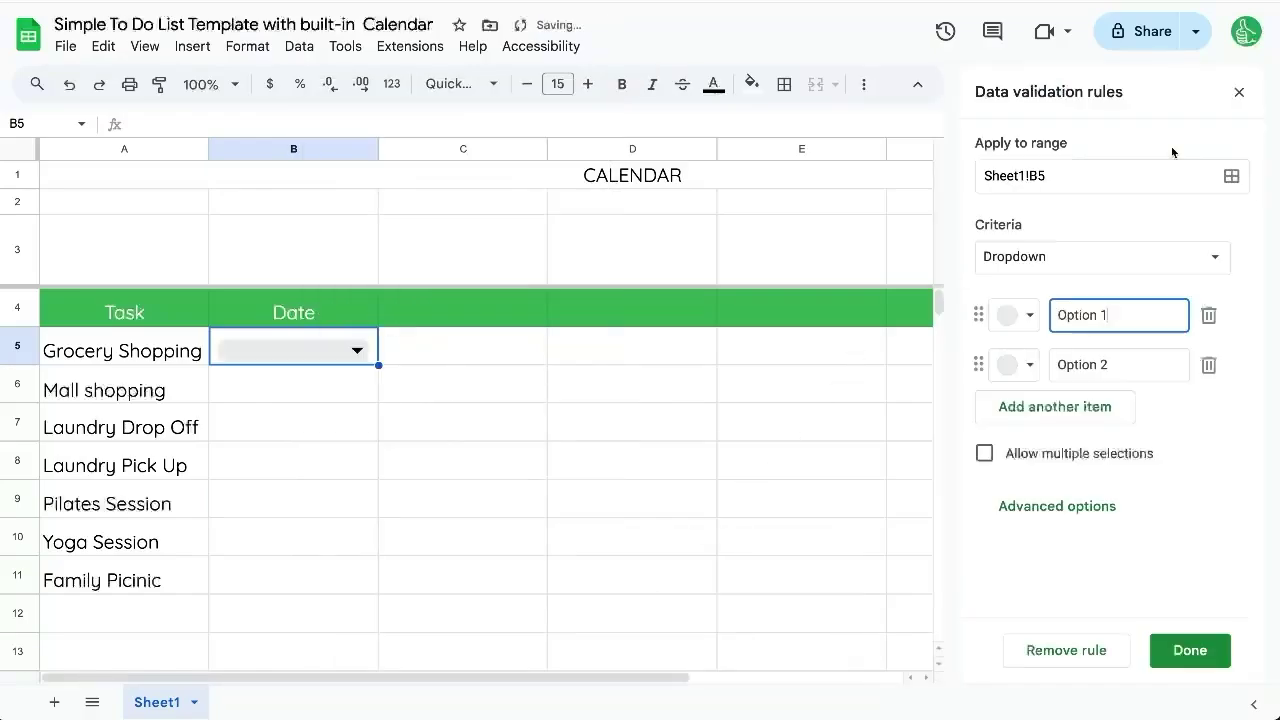
pyautogui.click(1103, 263)
pyautogui.scroll(-1, 1020, 403)
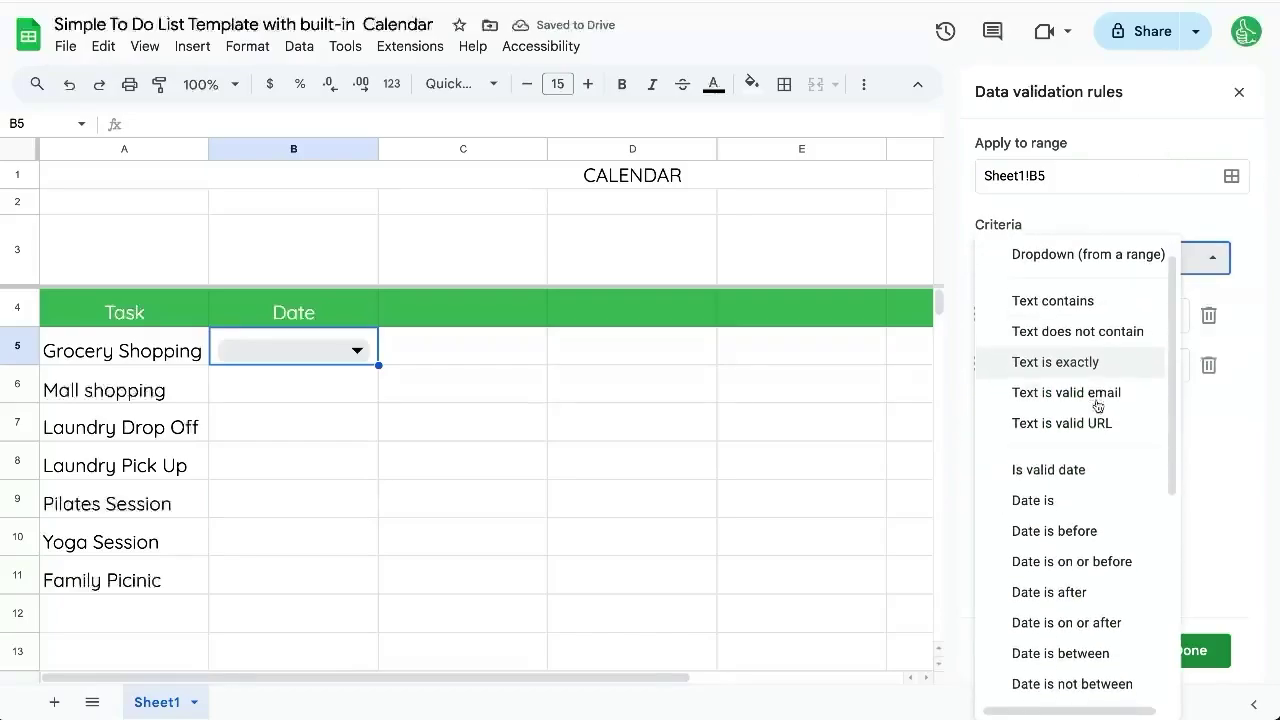
pyautogui.click(1045, 470)
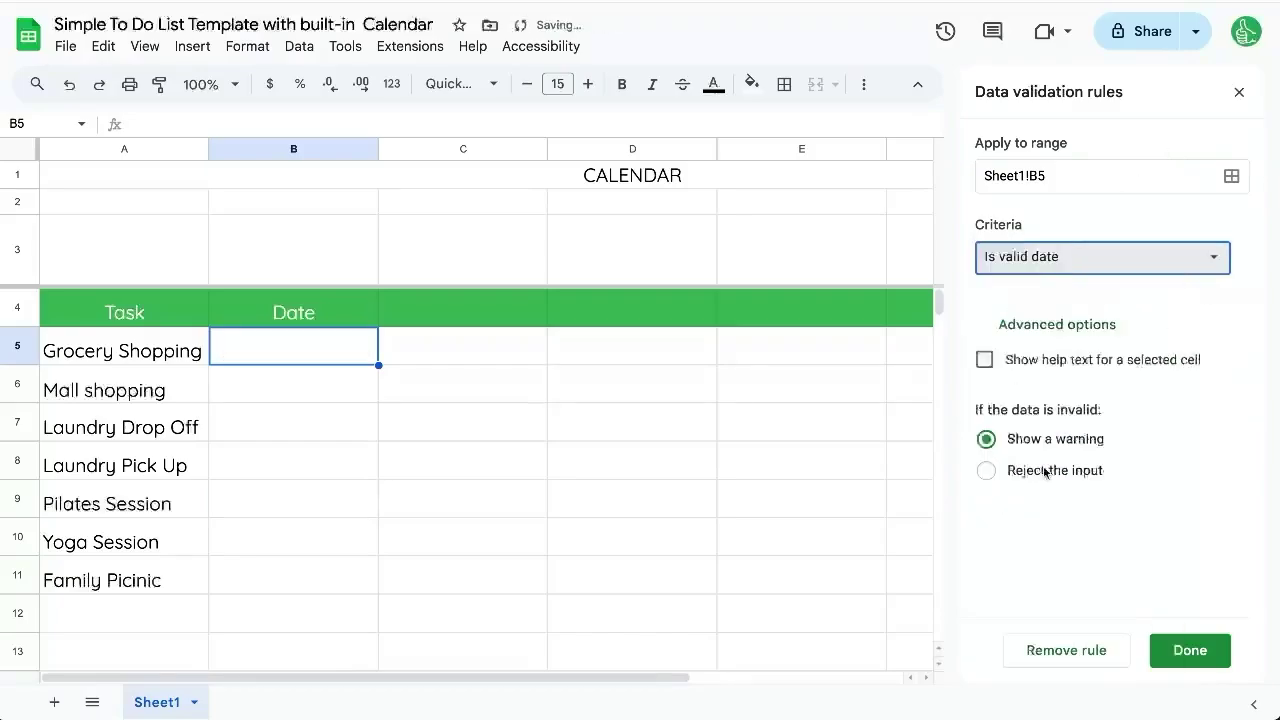
pyautogui.click(1083, 176)
pyautogui.write('B')
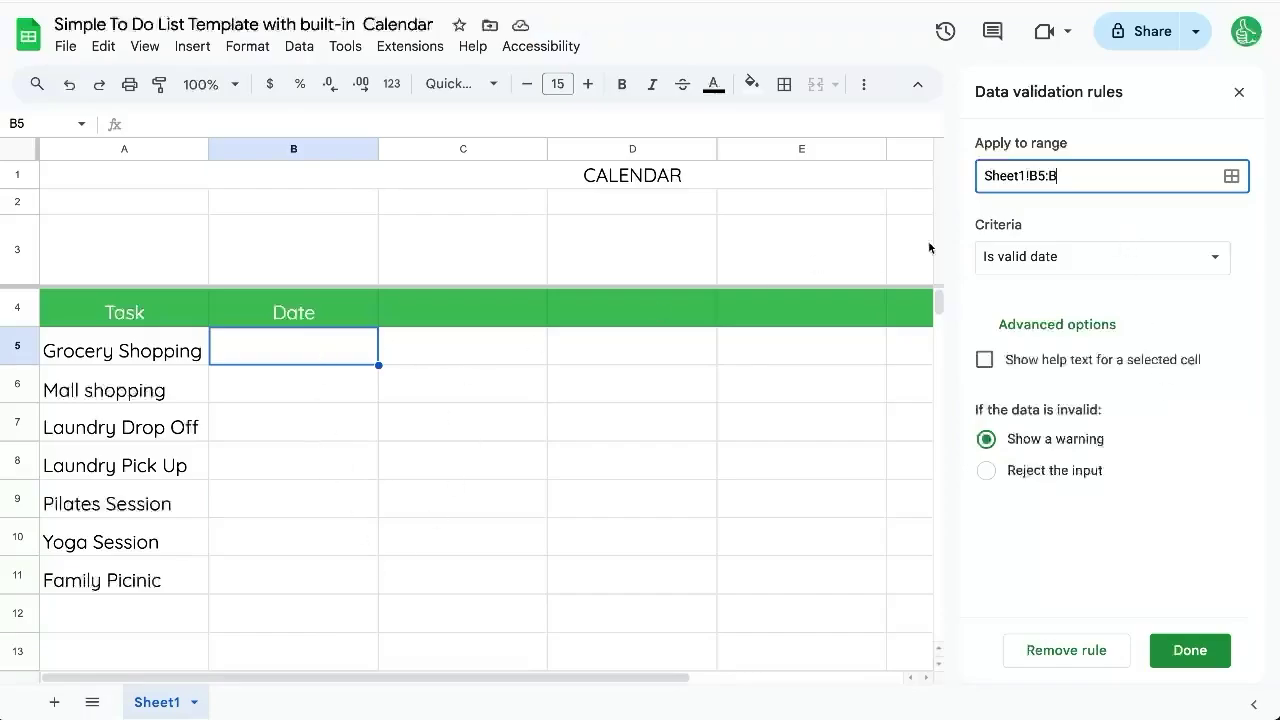
pyautogui.click(1200, 651)
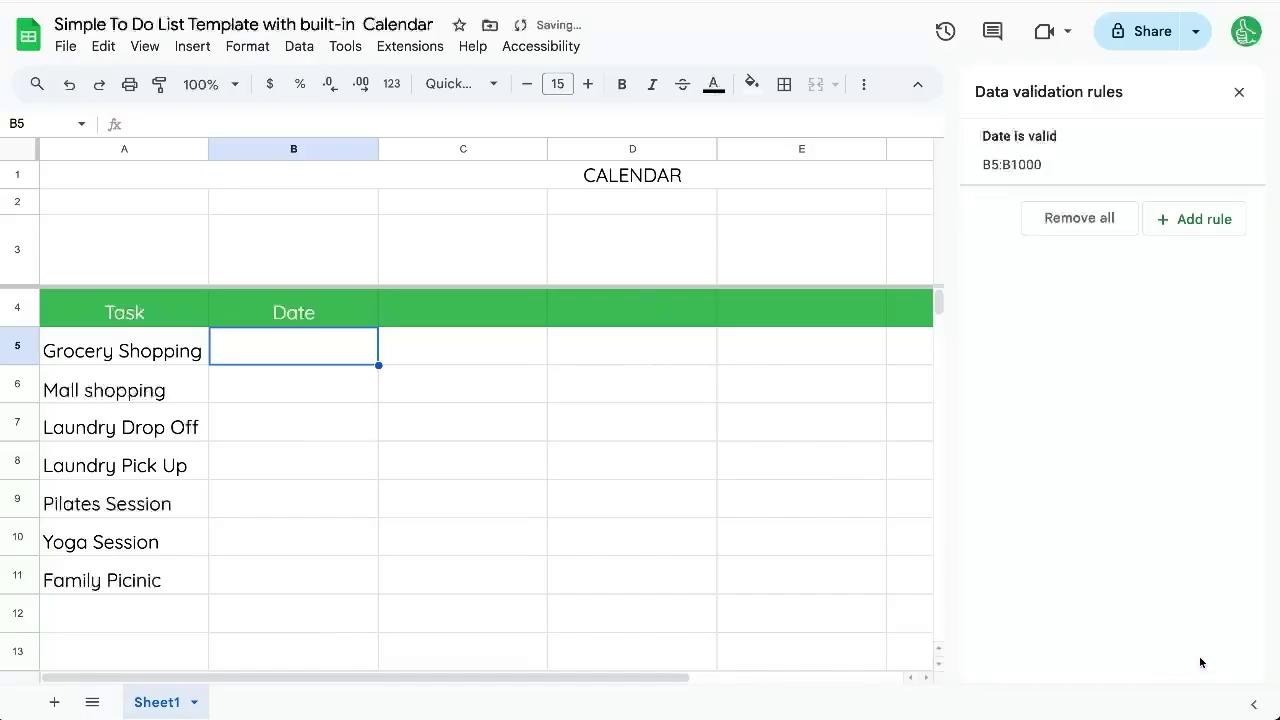
# Pick dates 3/17, 3/22, 3/19 and 3/21/2025 for the first four tasks
pyautogui.doubleClick(294, 352)
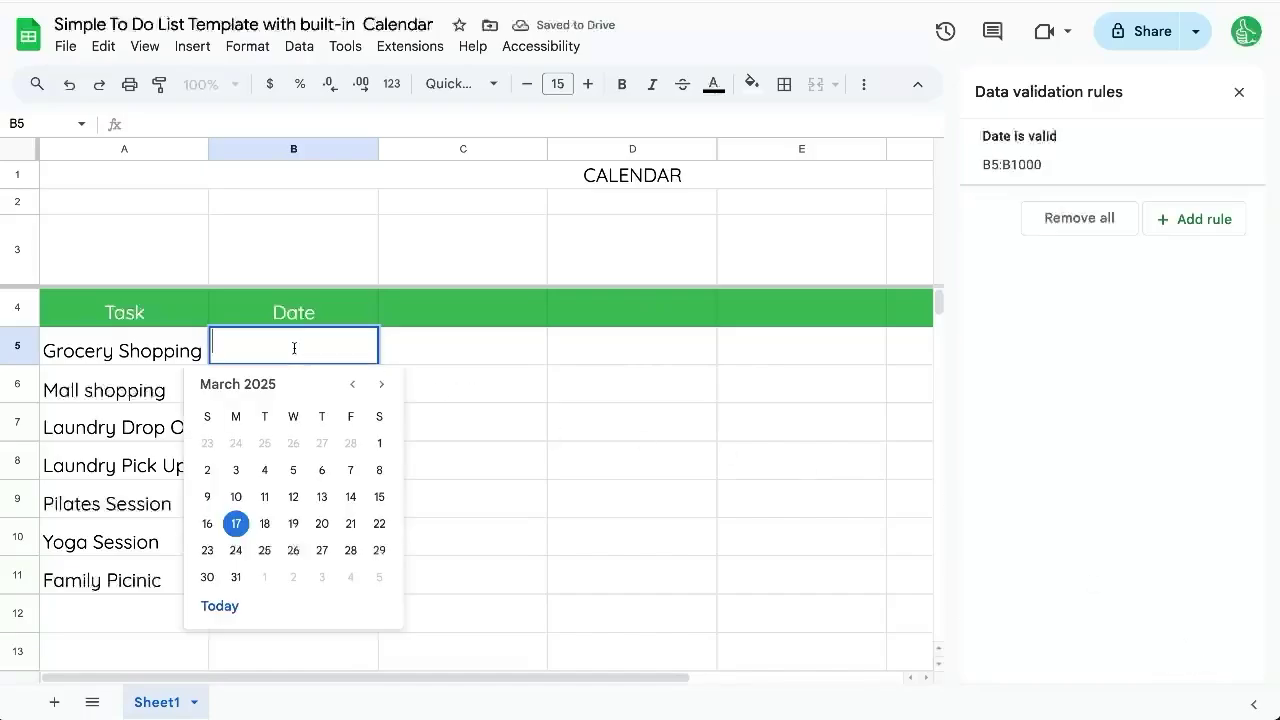
pyautogui.click(238, 523)
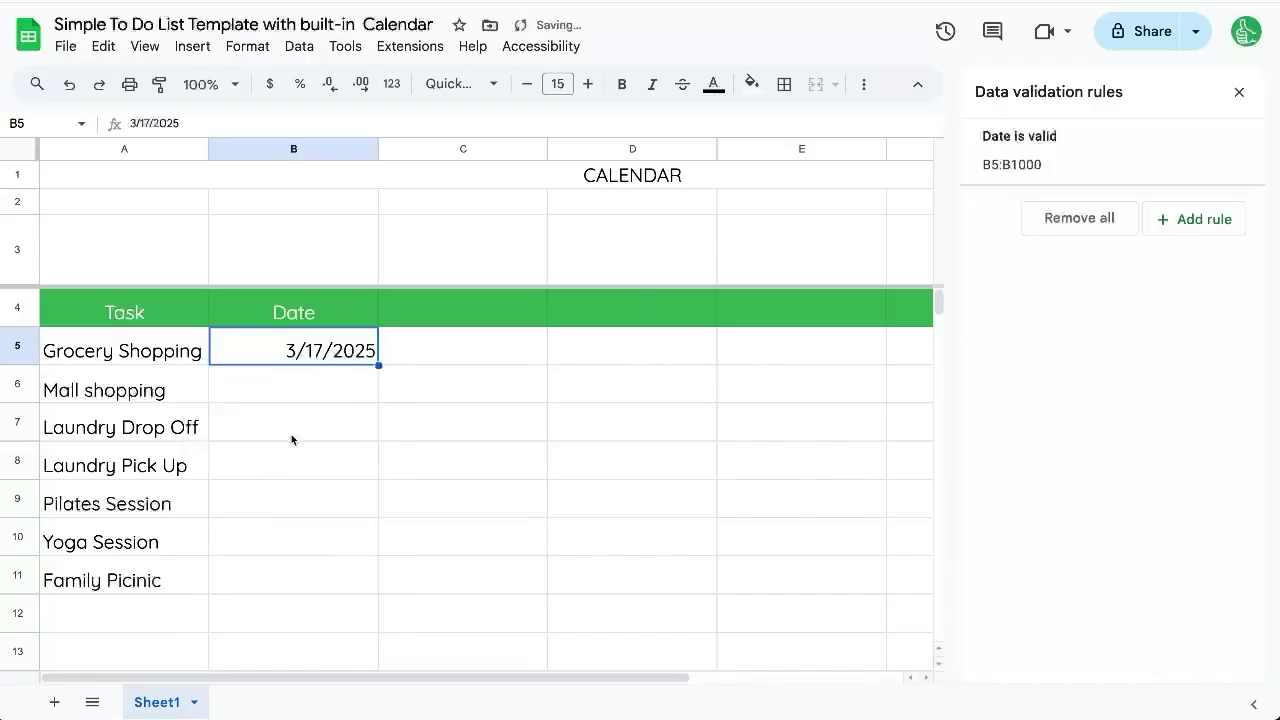
pyautogui.doubleClick(321, 392)
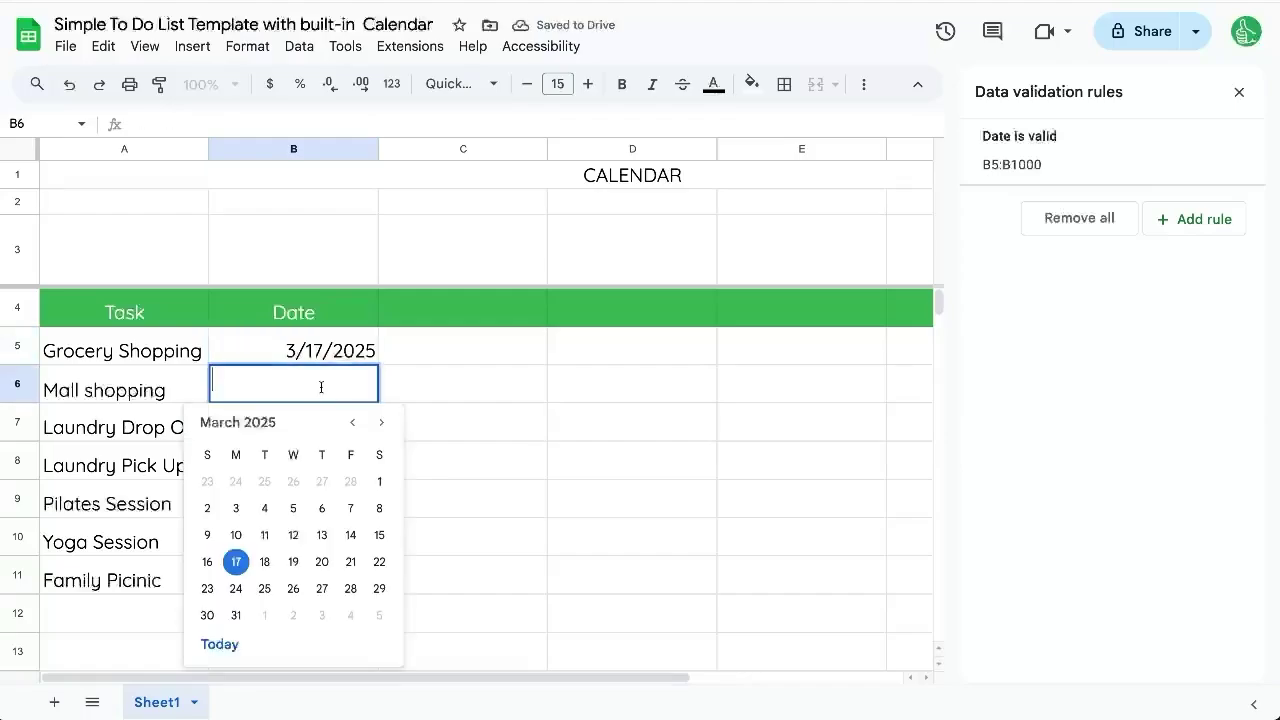
pyautogui.click(369, 566)
pyautogui.doubleClick(262, 427)
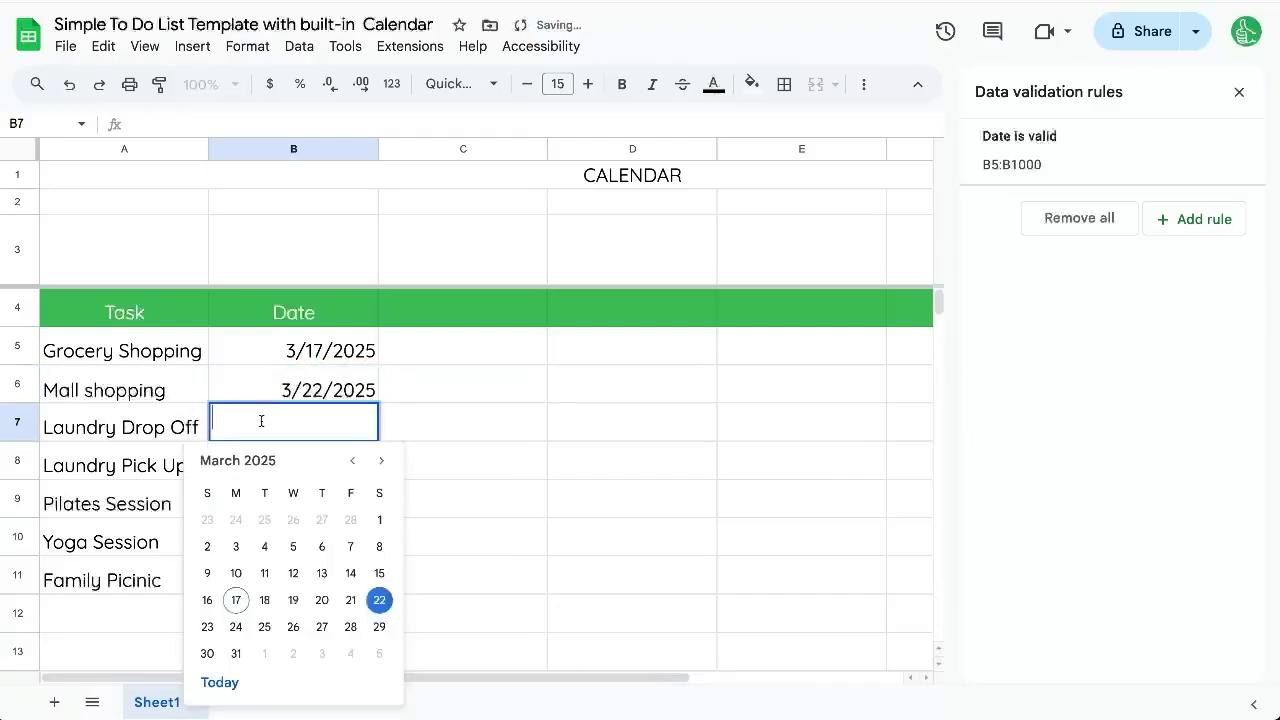
pyautogui.click(292, 600)
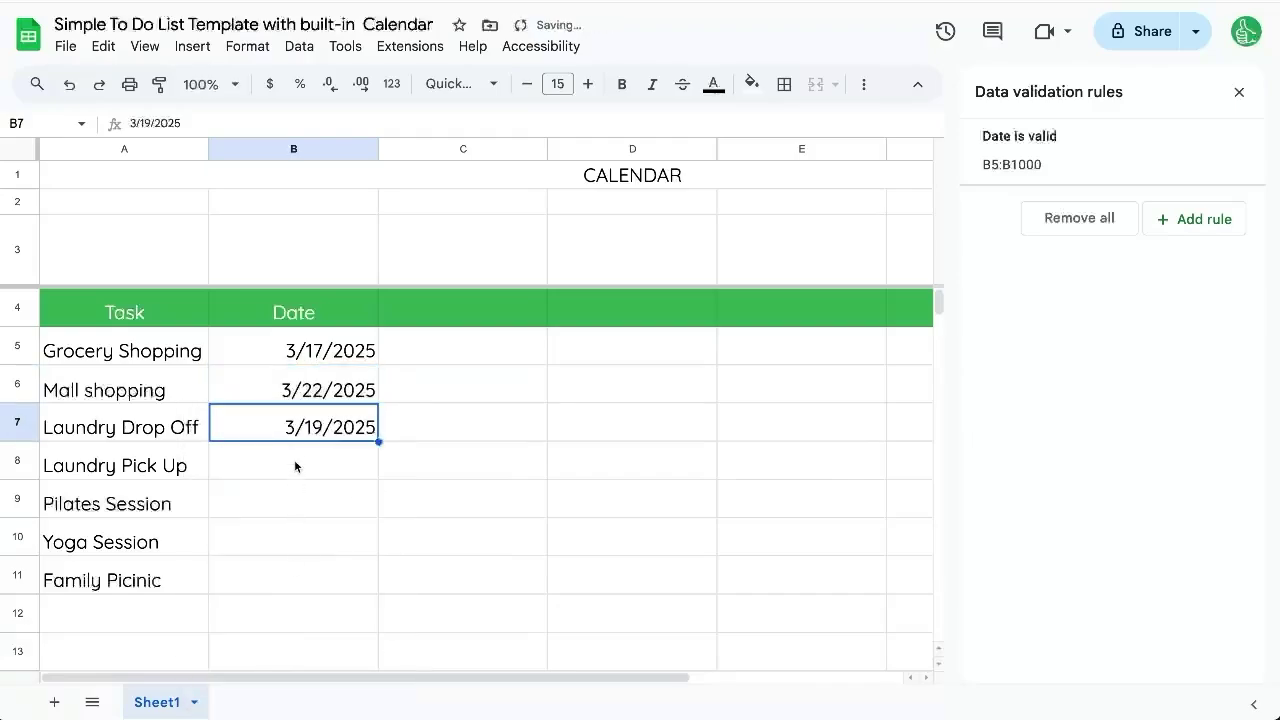
pyautogui.doubleClick(294, 460)
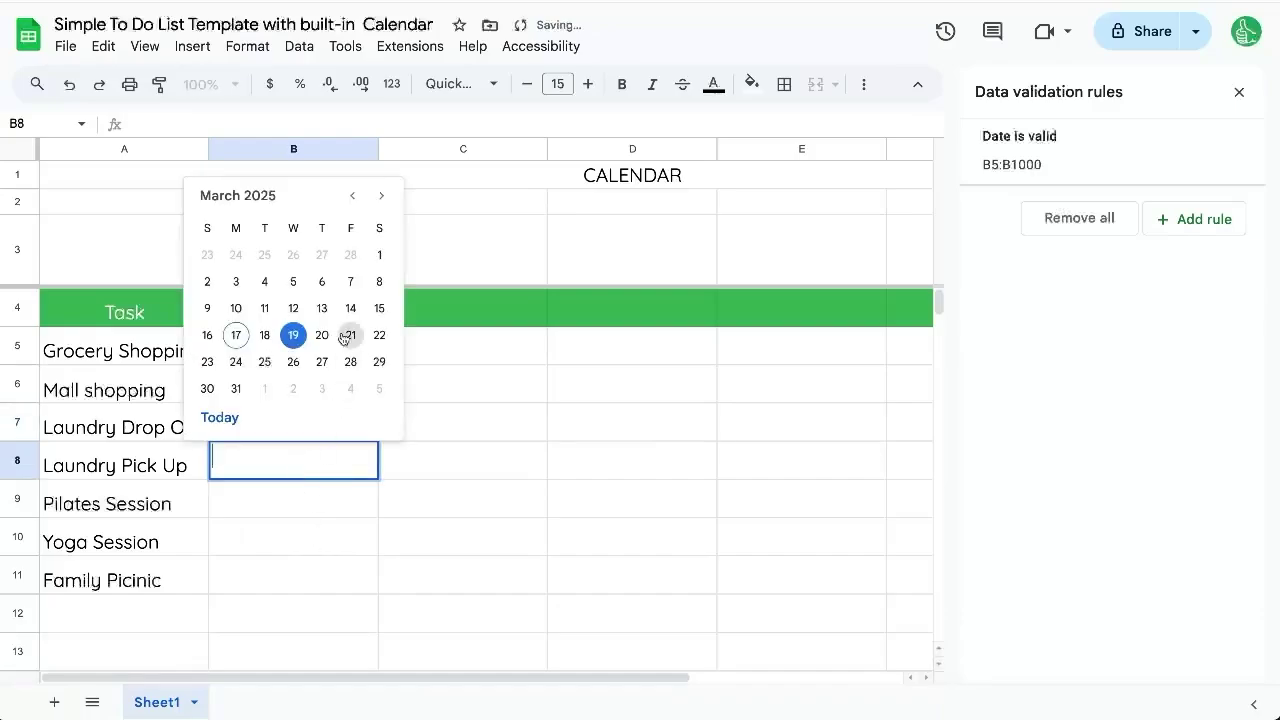
pyautogui.click(342, 335)
# Pick 3/20, 3/21 and 3/22/2025 for Pilates, Yoga and Family Picinic
pyautogui.doubleClick(285, 507)
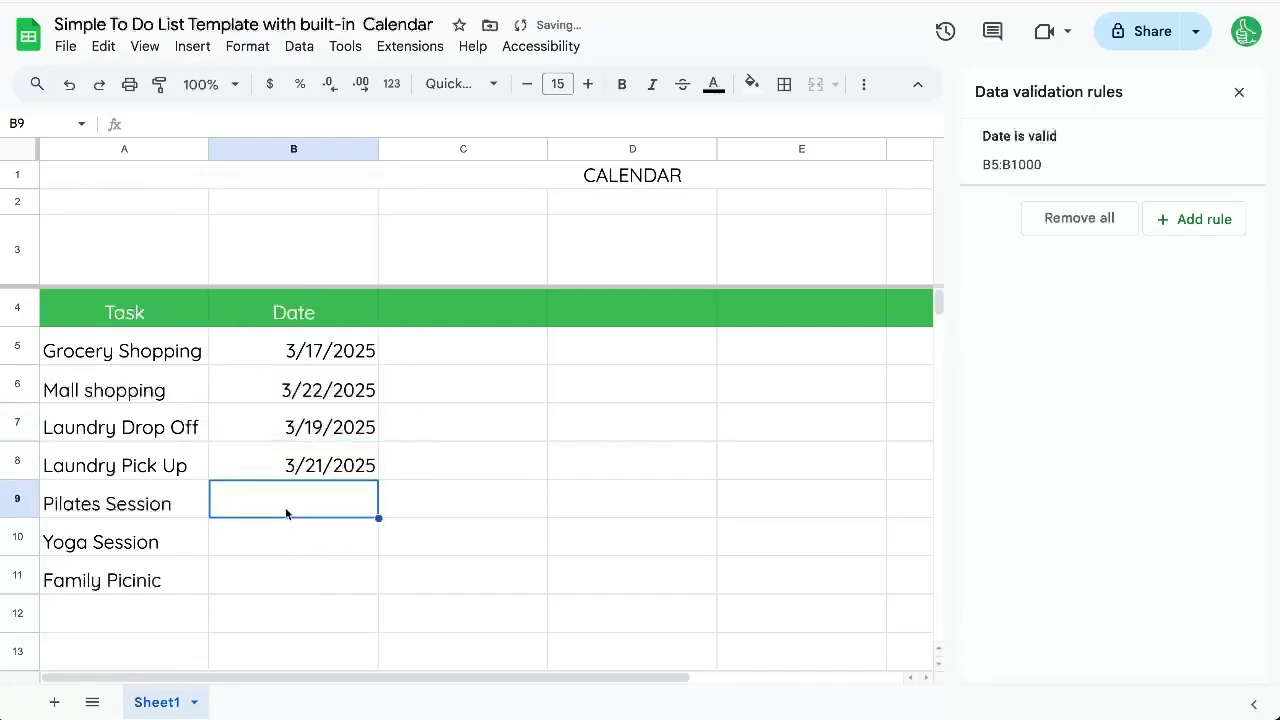
pyautogui.click(323, 373)
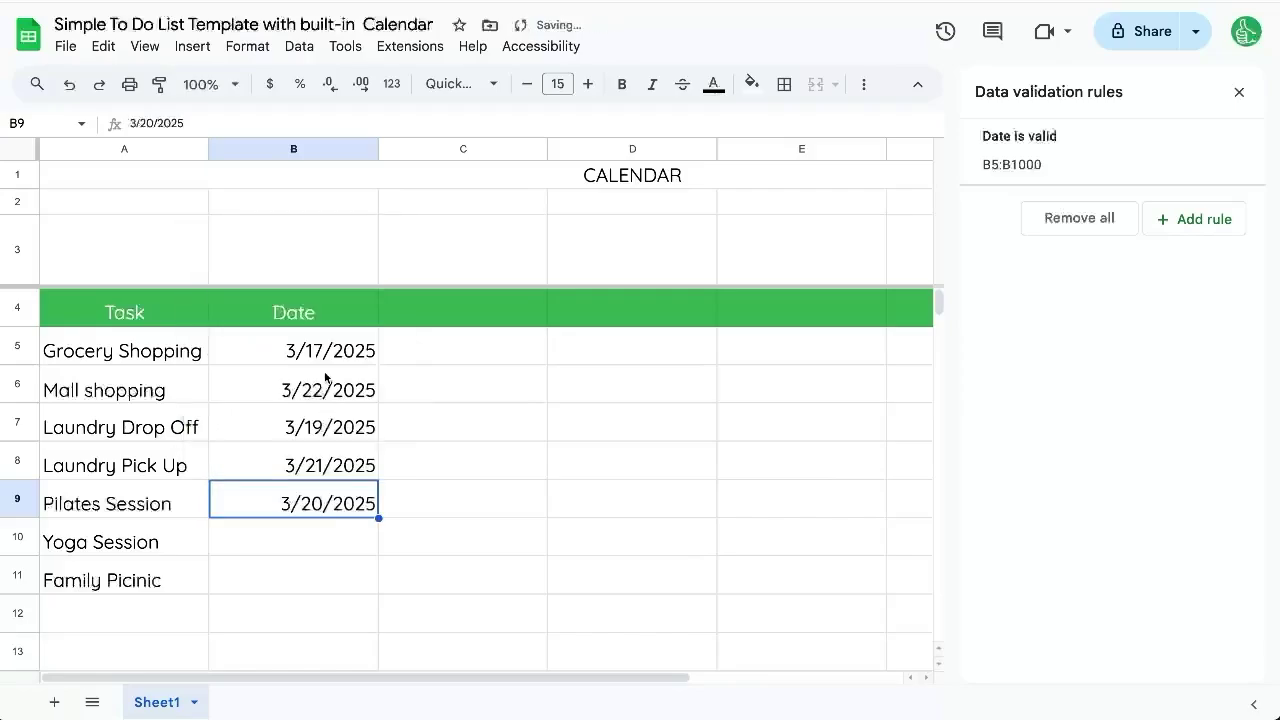
pyautogui.doubleClick(291, 554)
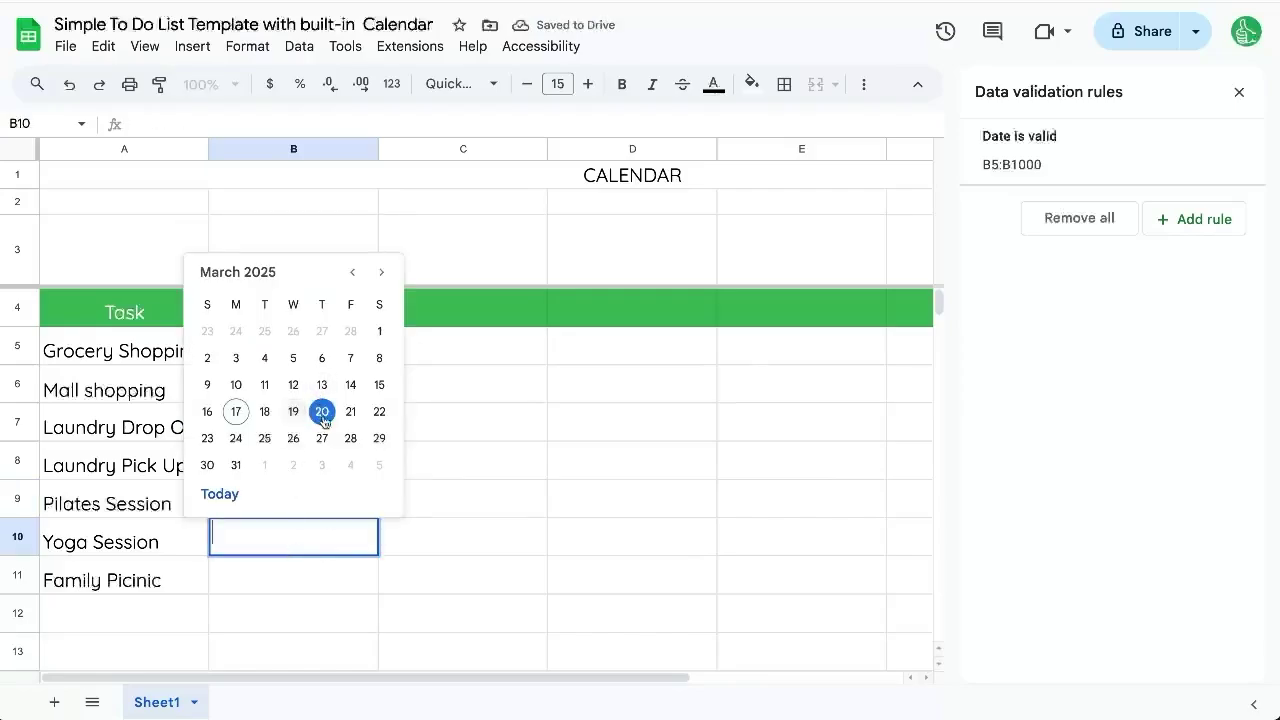
pyautogui.click(350, 411)
pyautogui.click(286, 571)
pyautogui.doubleClick(286, 571)
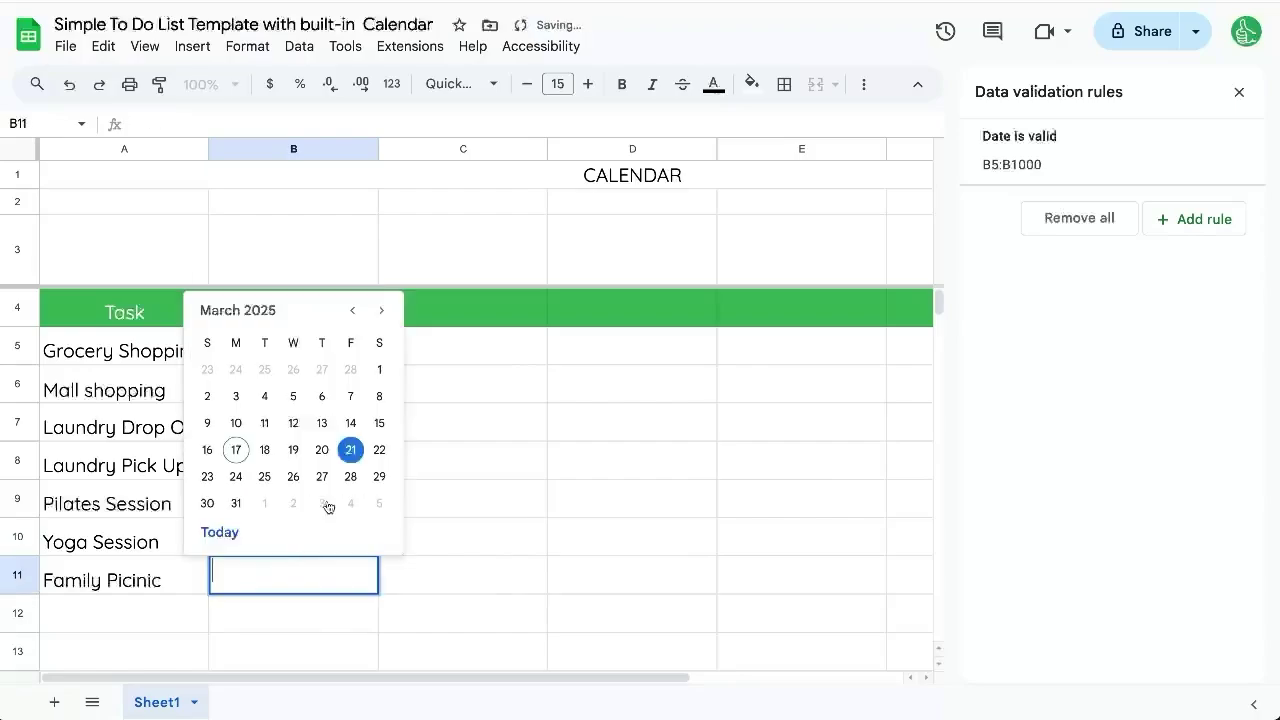
pyautogui.click(378, 452)
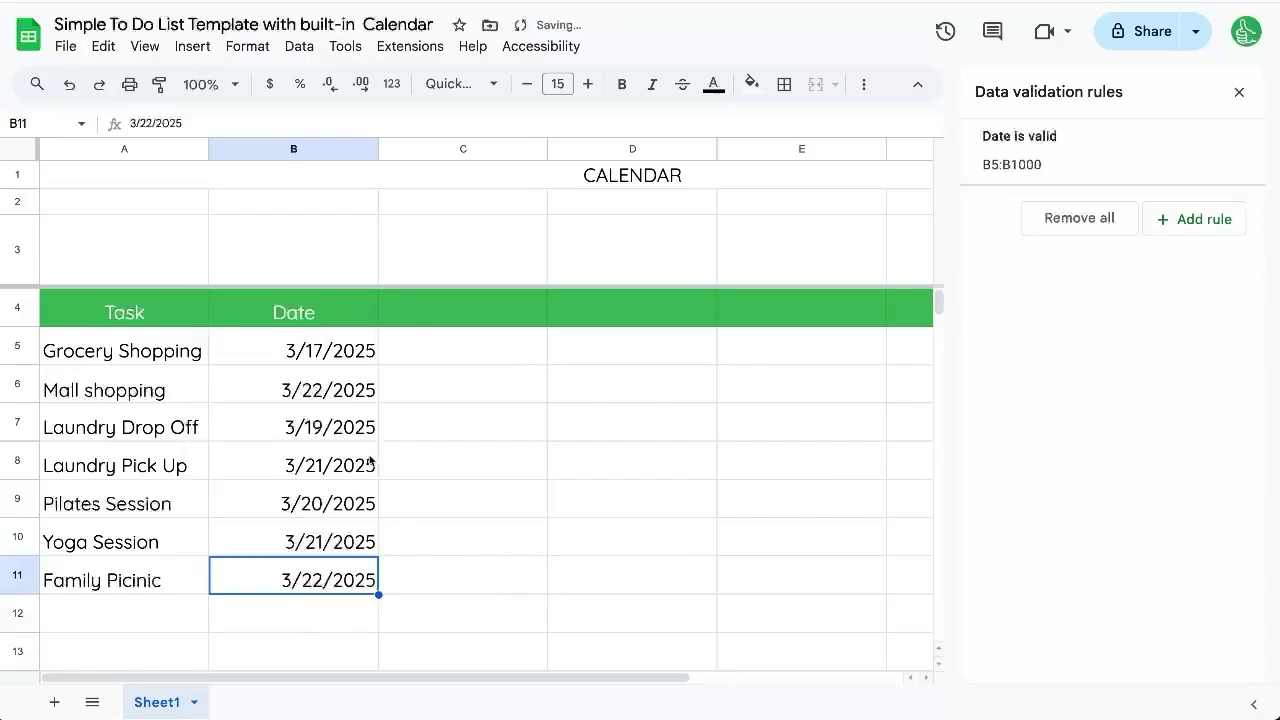
pyautogui.moveTo(326, 358); pyautogui.dragTo(322, 578)
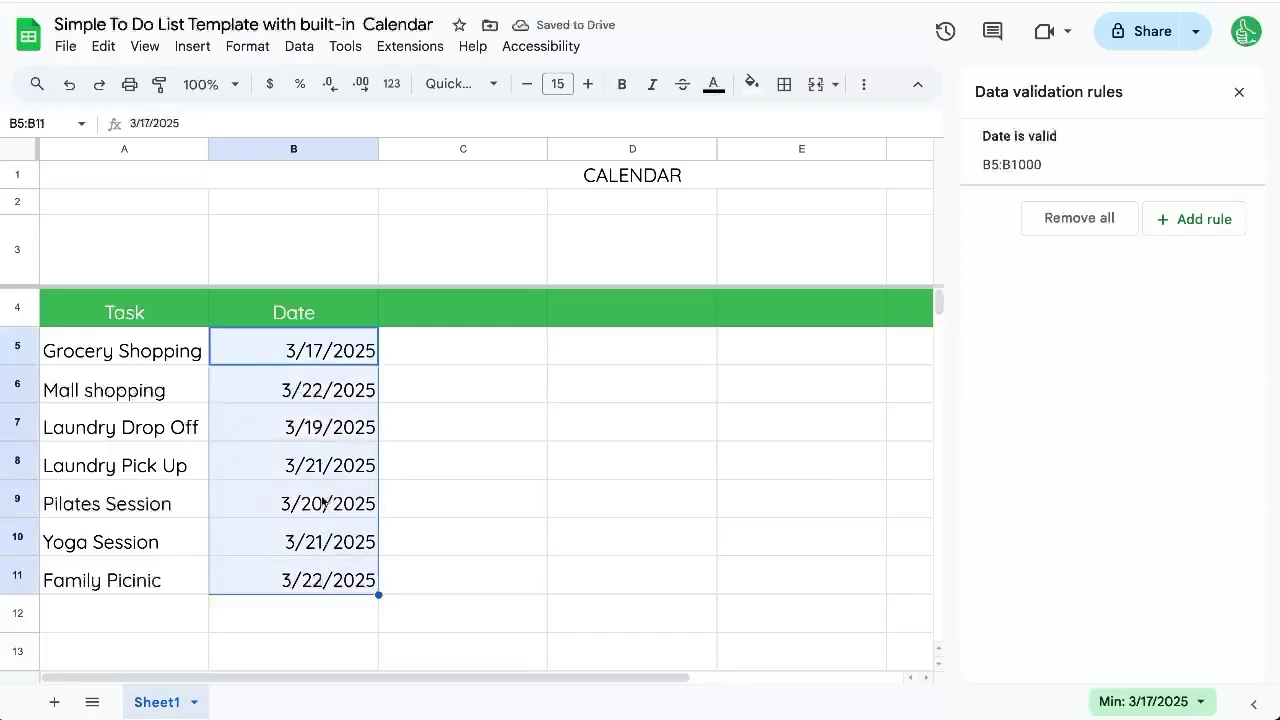
# Put a Day heading in C4 beside Date
pyautogui.click(441, 303)
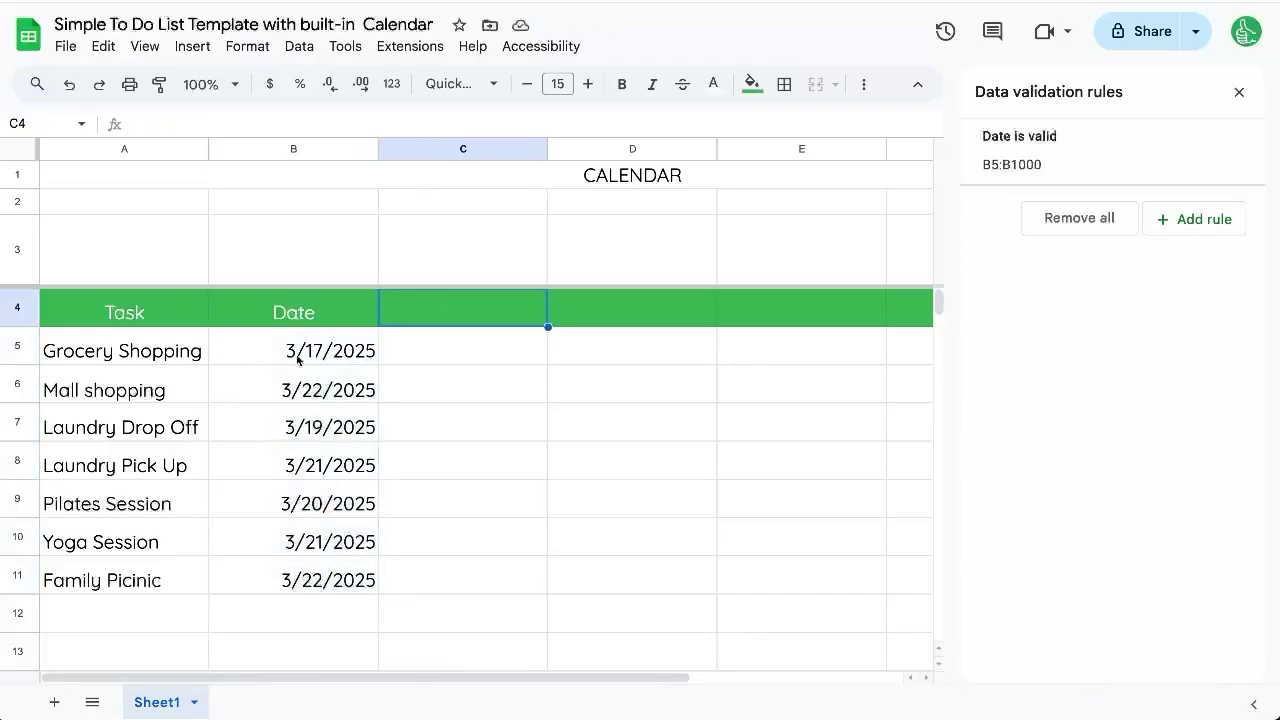
pyautogui.moveTo(297, 360); pyautogui.dragTo(312, 580)
pyautogui.click(415, 307)
pyautogui.write('Day')
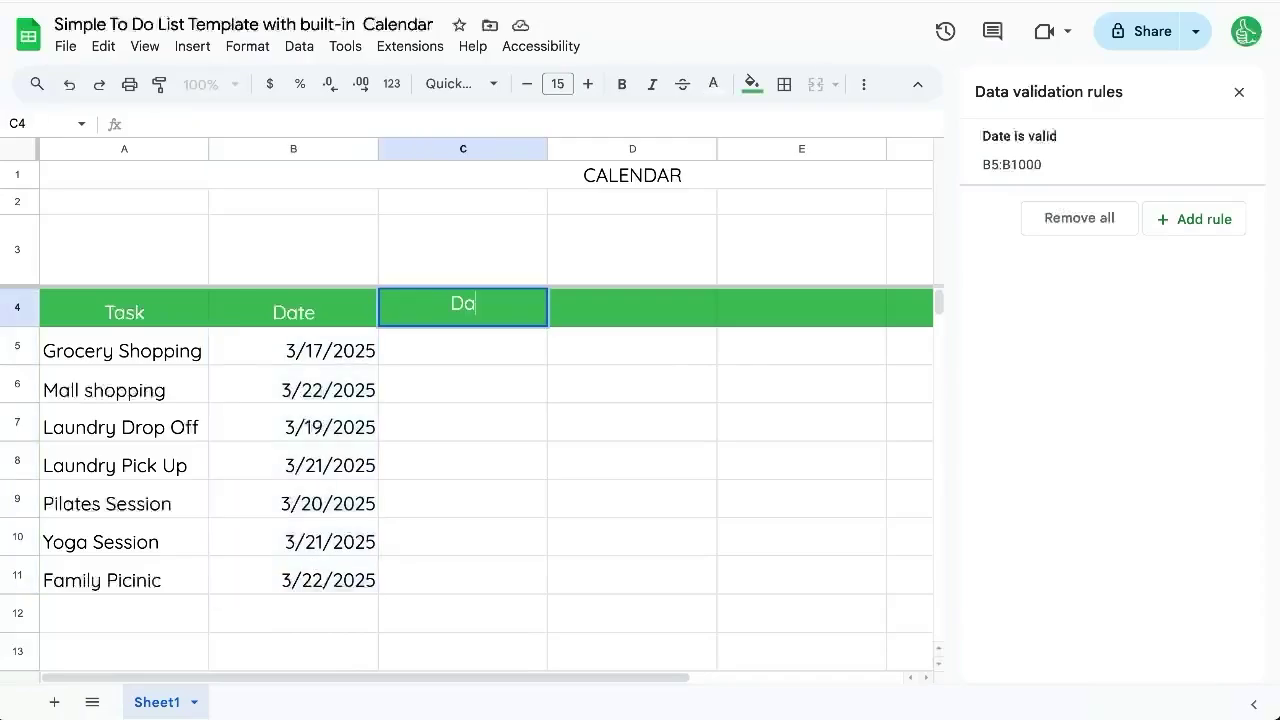
pyautogui.press('Return')
# Fill C5:C11 with =B5-style formulas via autofill so each cell mirrors its date
pyautogui.write('=')
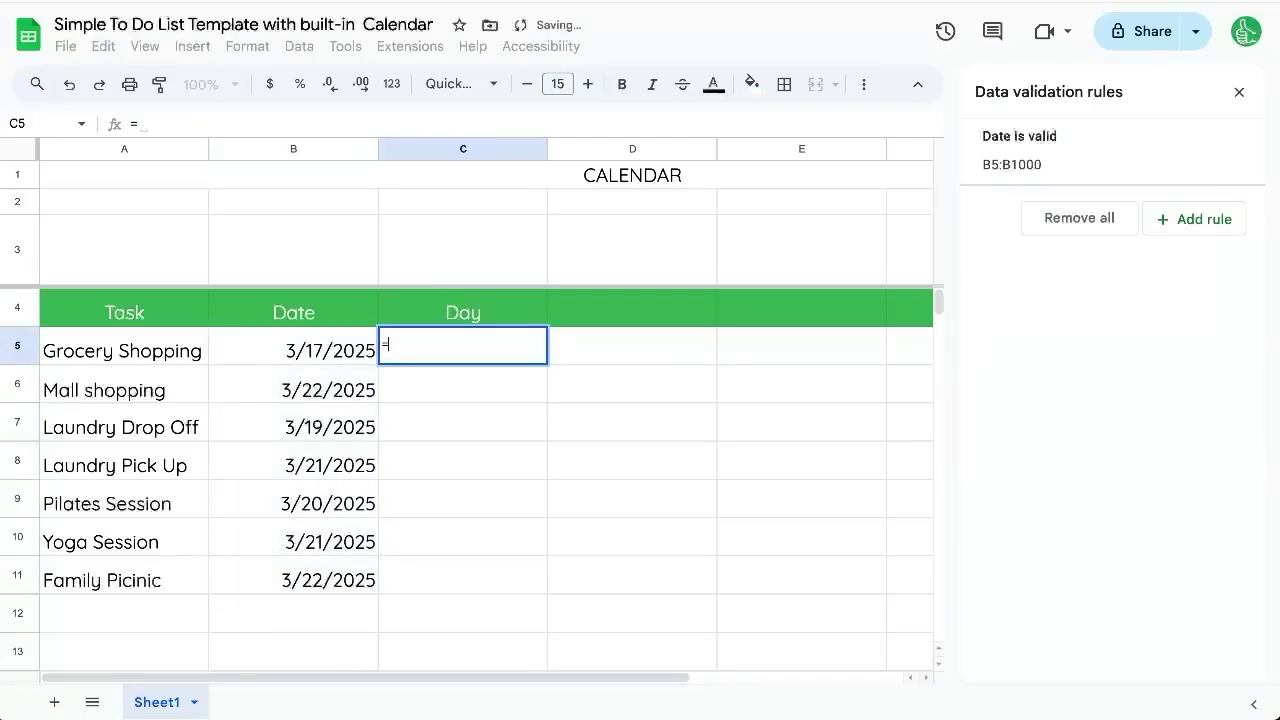
pyautogui.click(330, 350)
pyautogui.press('Return')
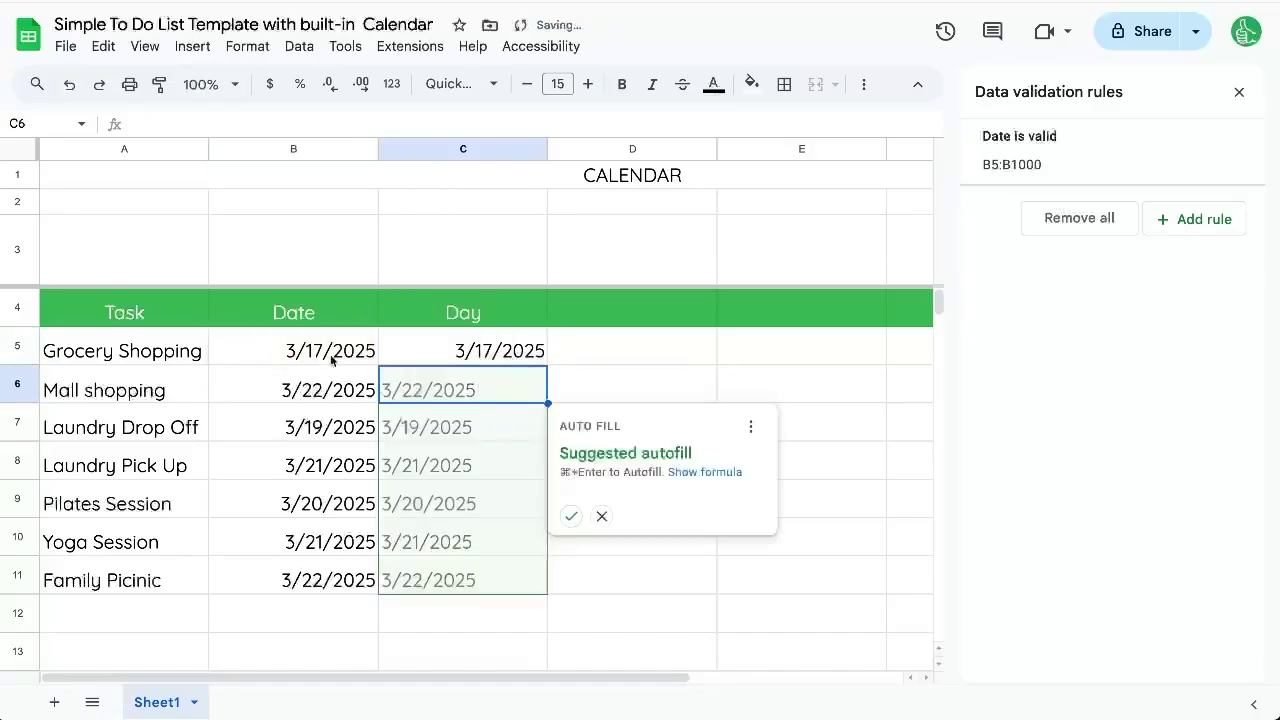
pyautogui.press('super+Return')
pyautogui.click(455, 354)
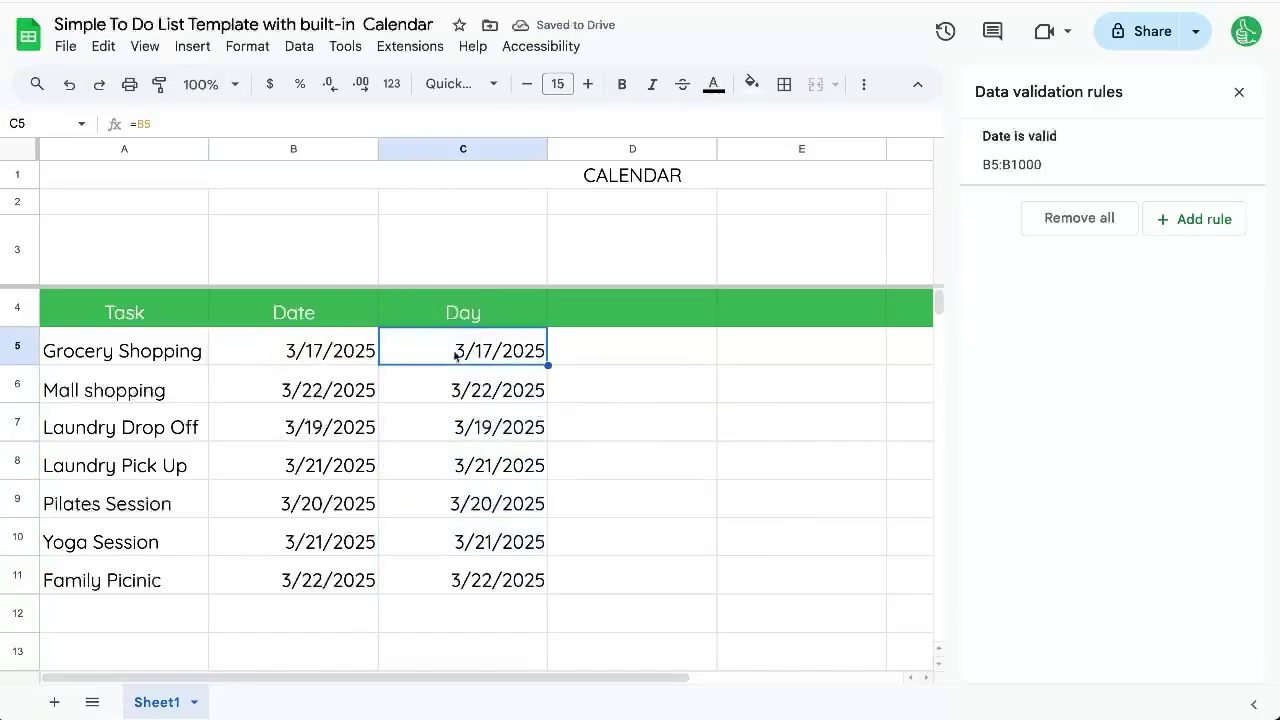
pyautogui.click(247, 46)
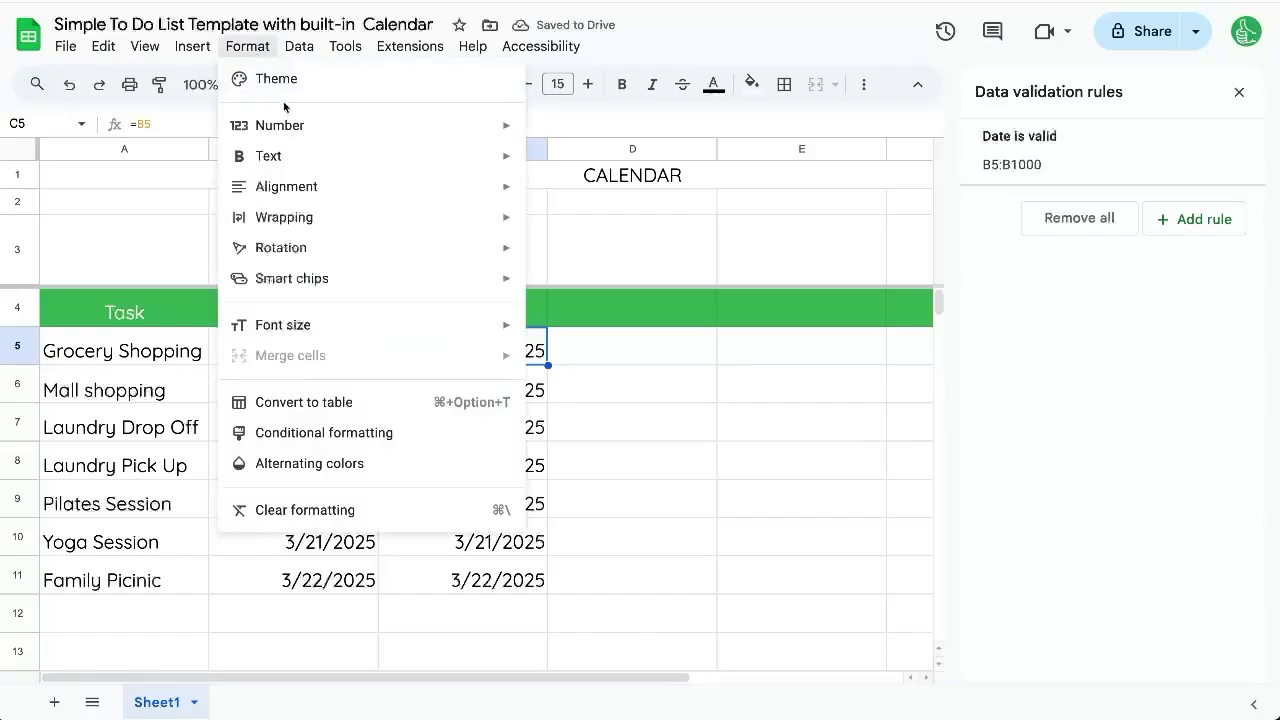
# Give C5 a custom date format showing only the full weekday name
pyautogui.moveTo(290, 123)
pyautogui.scroll(-1, 630, 530)
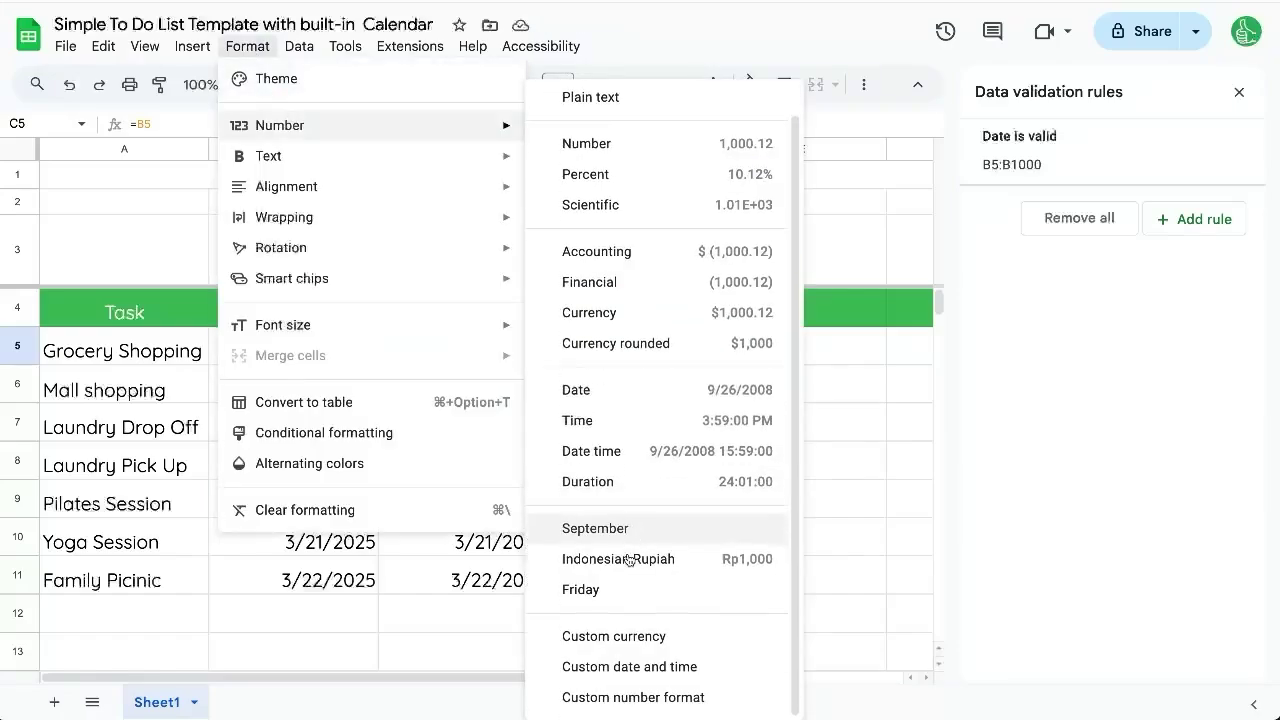
pyautogui.click(643, 665)
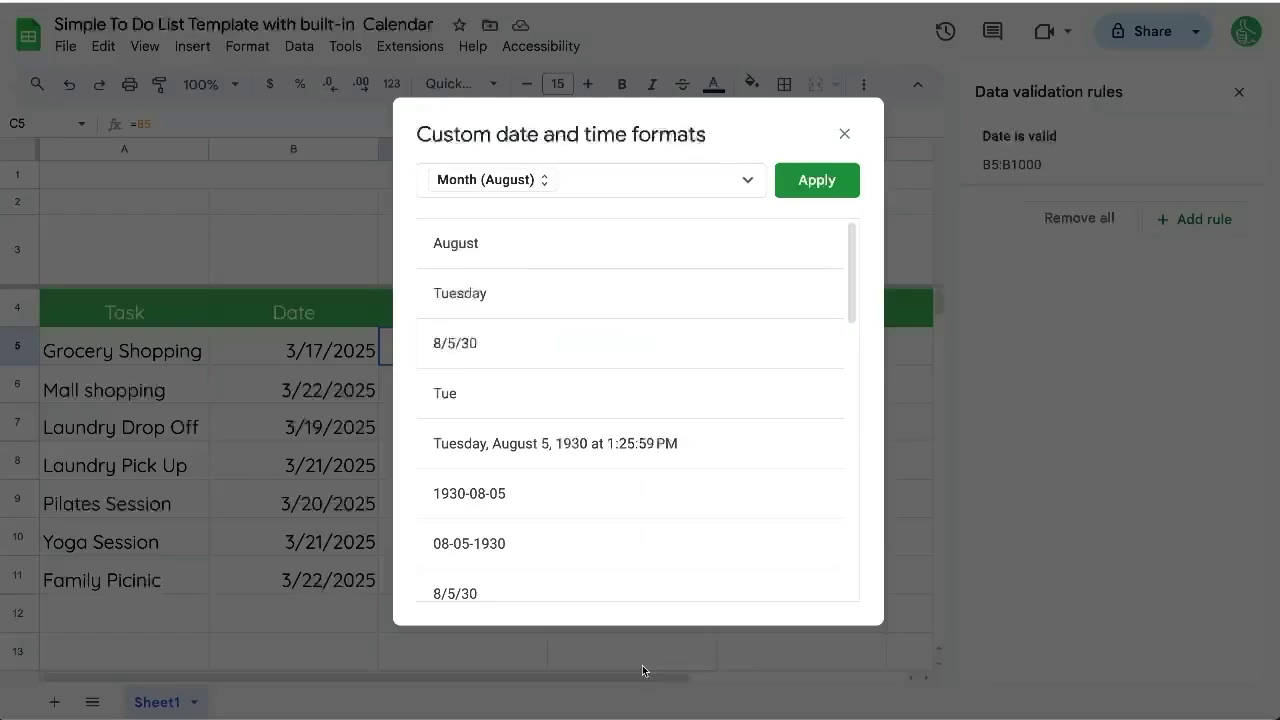
pyautogui.click(545, 181)
pyautogui.click(500, 260)
pyautogui.click(503, 292)
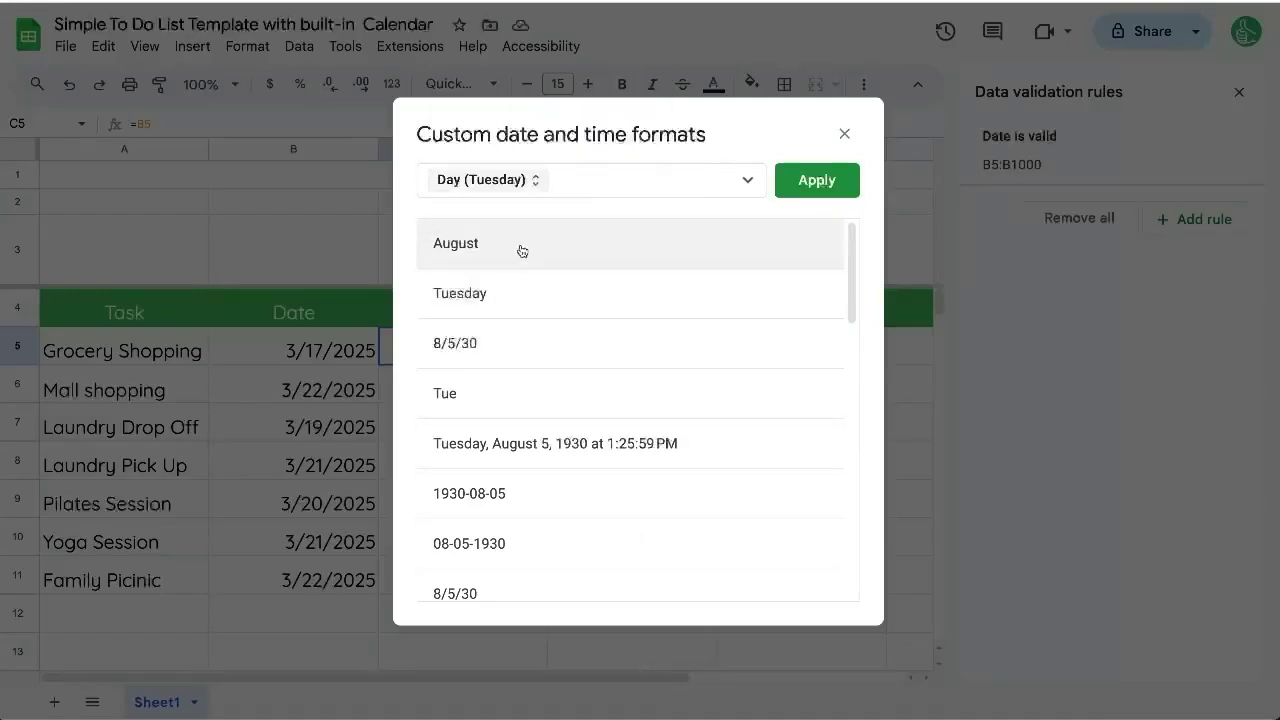
pyautogui.click(503, 184)
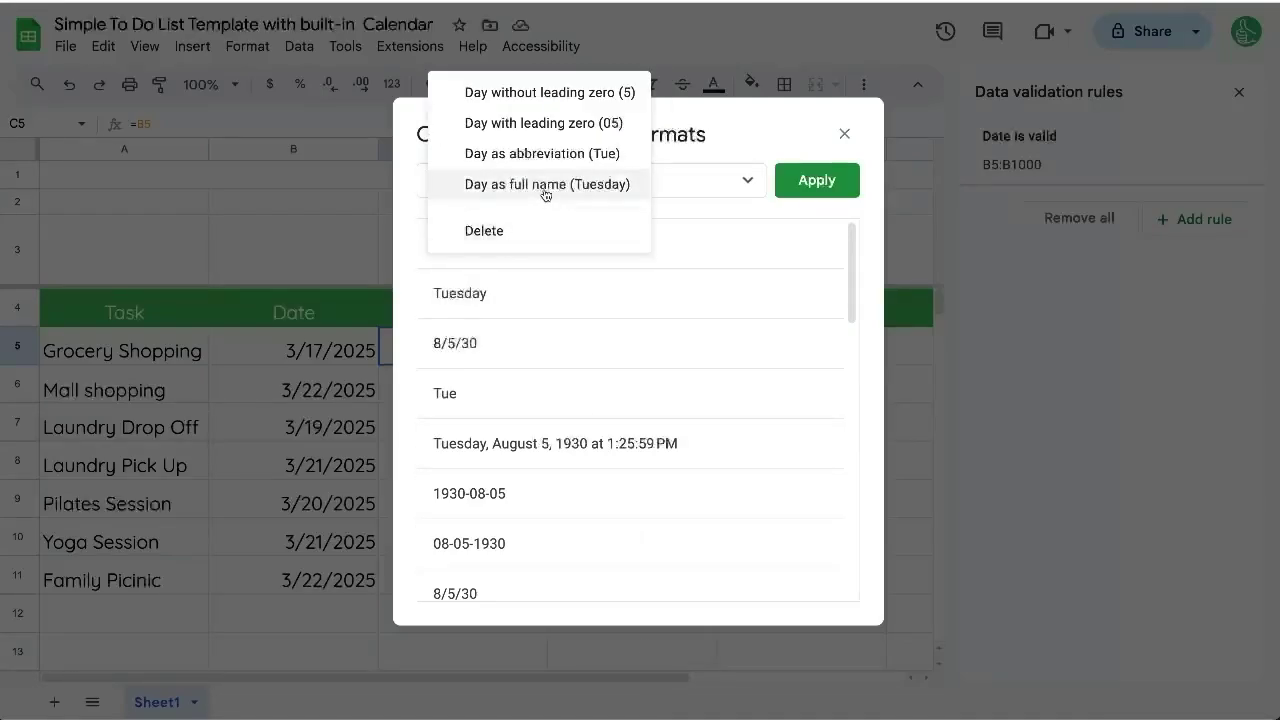
pyautogui.click(545, 188)
pyautogui.click(812, 181)
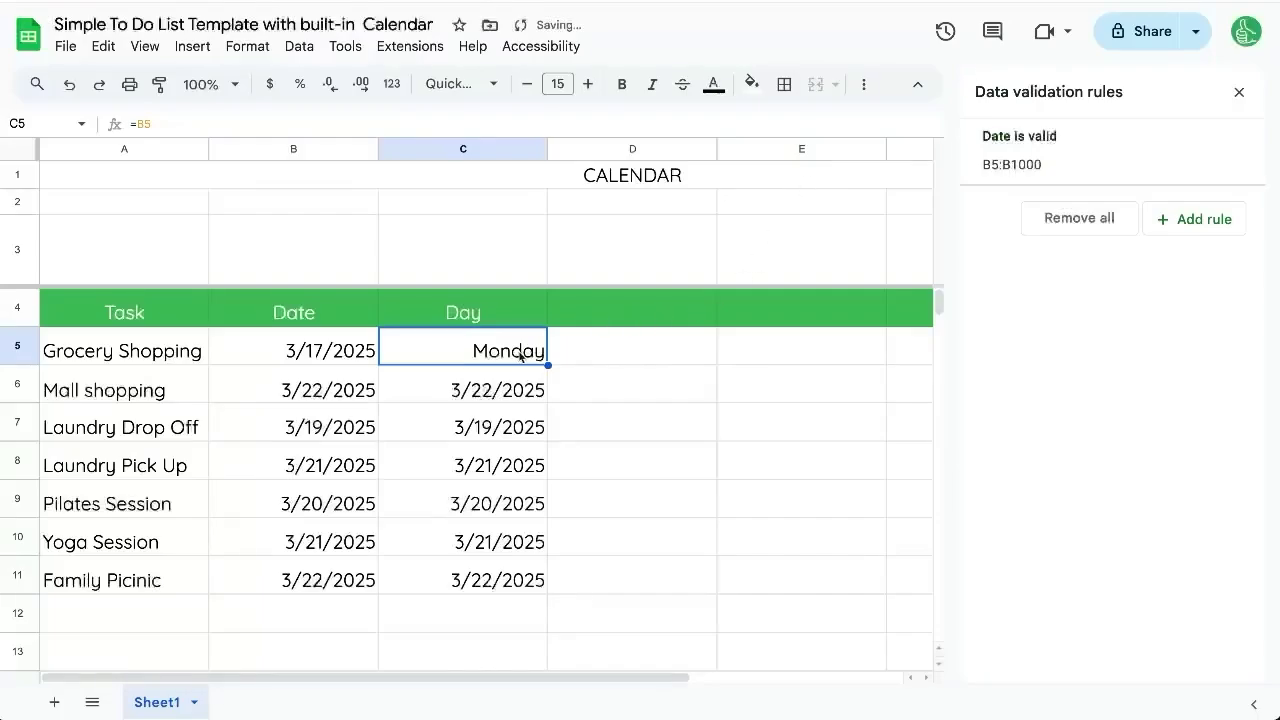
# Copy C5's weekday format down column C for all task rows
pyautogui.hotkey('ctrl', 'c')
pyautogui.hotkey('ctrl', 'shift', 'Down')
pyautogui.hotkey('ctrl', 'shift', 'Down')
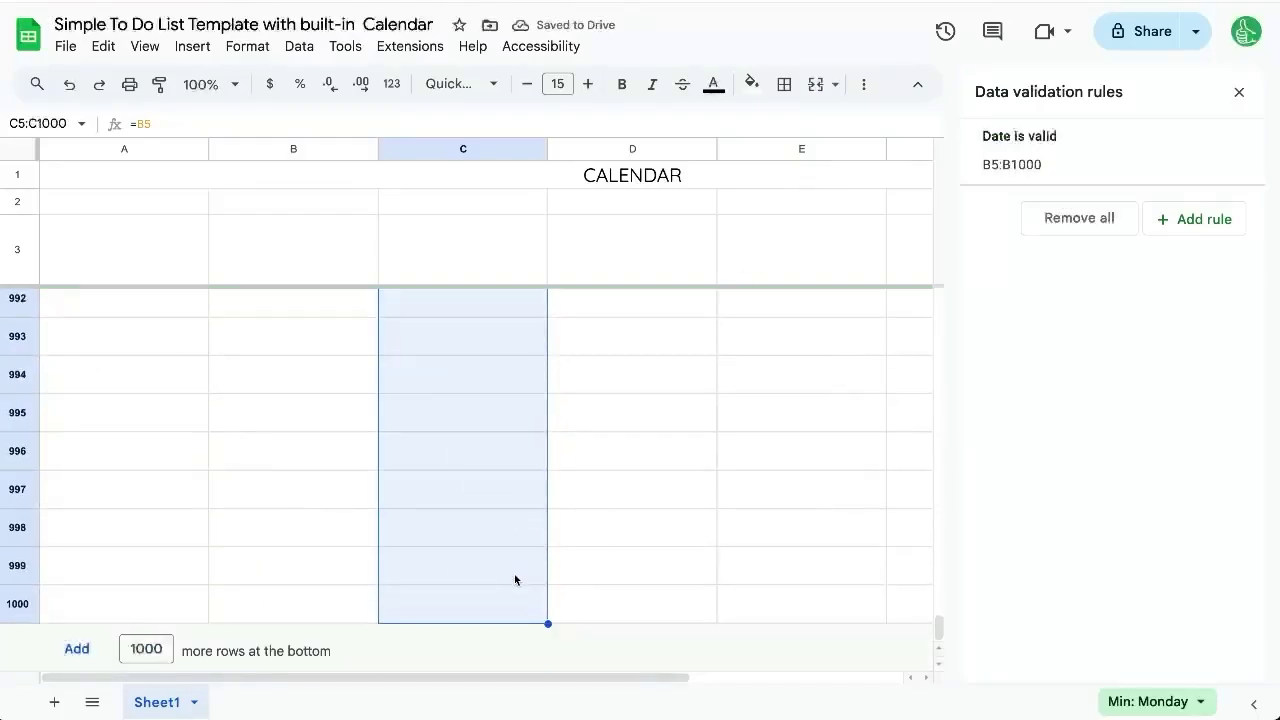
pyautogui.hotkey('ctrl', 'v')
pyautogui.press('Up')
pyautogui.press('Up')
pyautogui.press('Up')
pyautogui.click(463, 346)
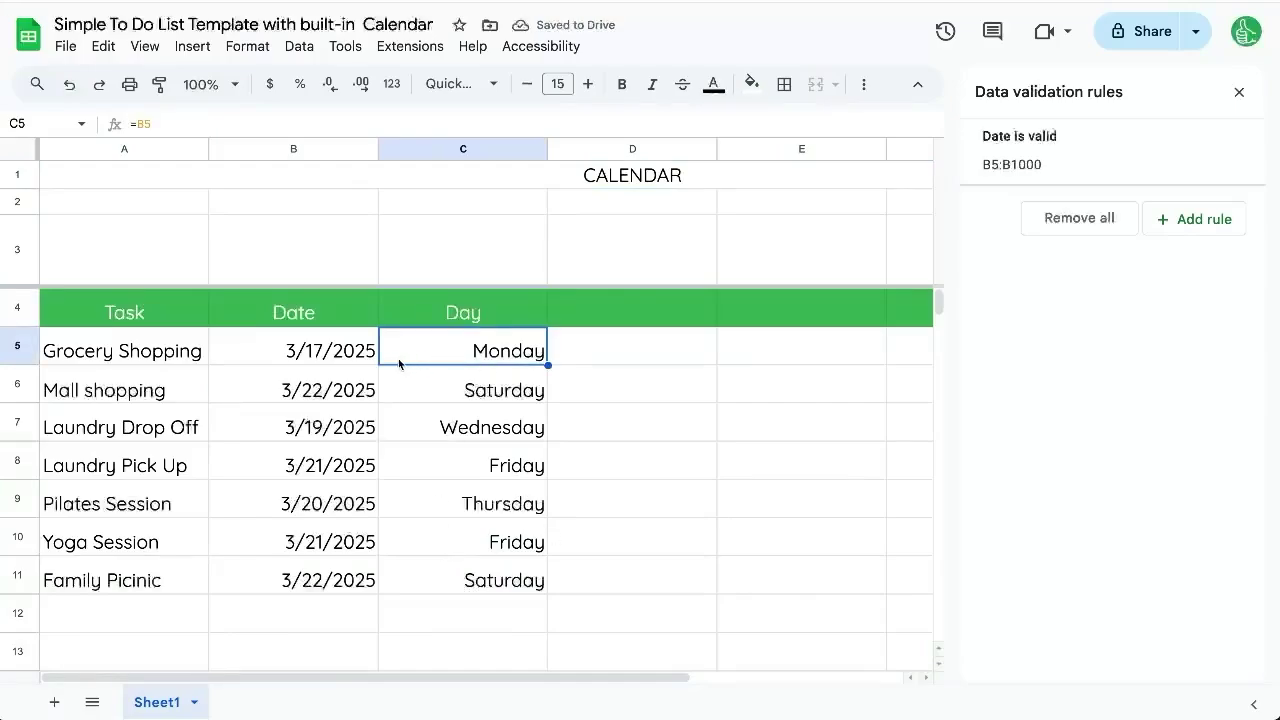
pyautogui.click(190, 262)
# Close the validation panel and enter Priority in D4 and Family in E4
pyautogui.click(1239, 91)
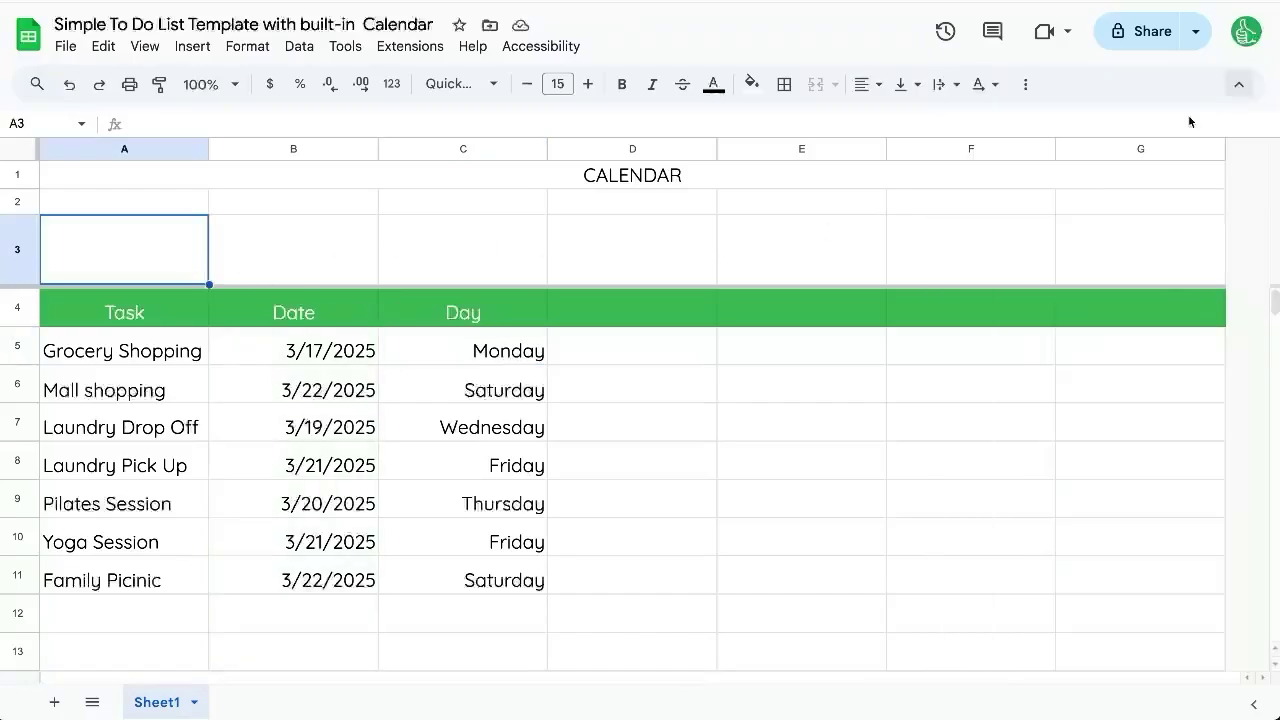
pyautogui.click(646, 312)
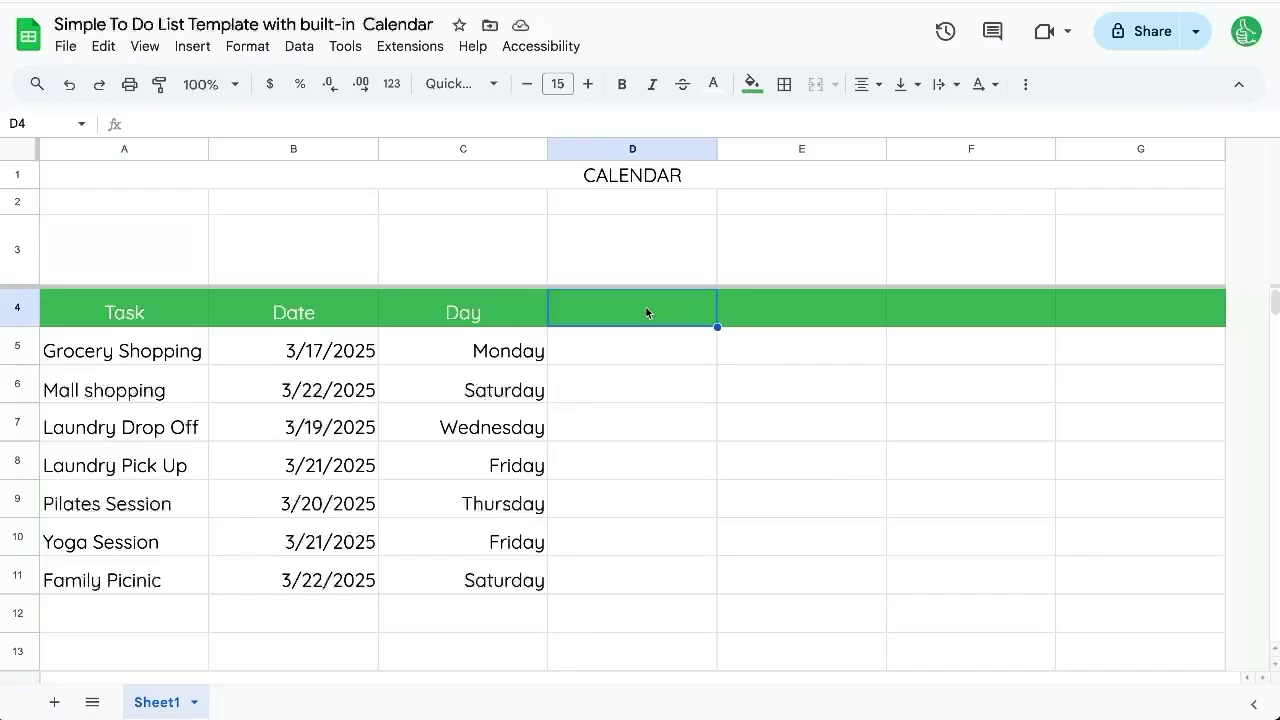
pyautogui.write('Priority')
pyautogui.press('Tab')
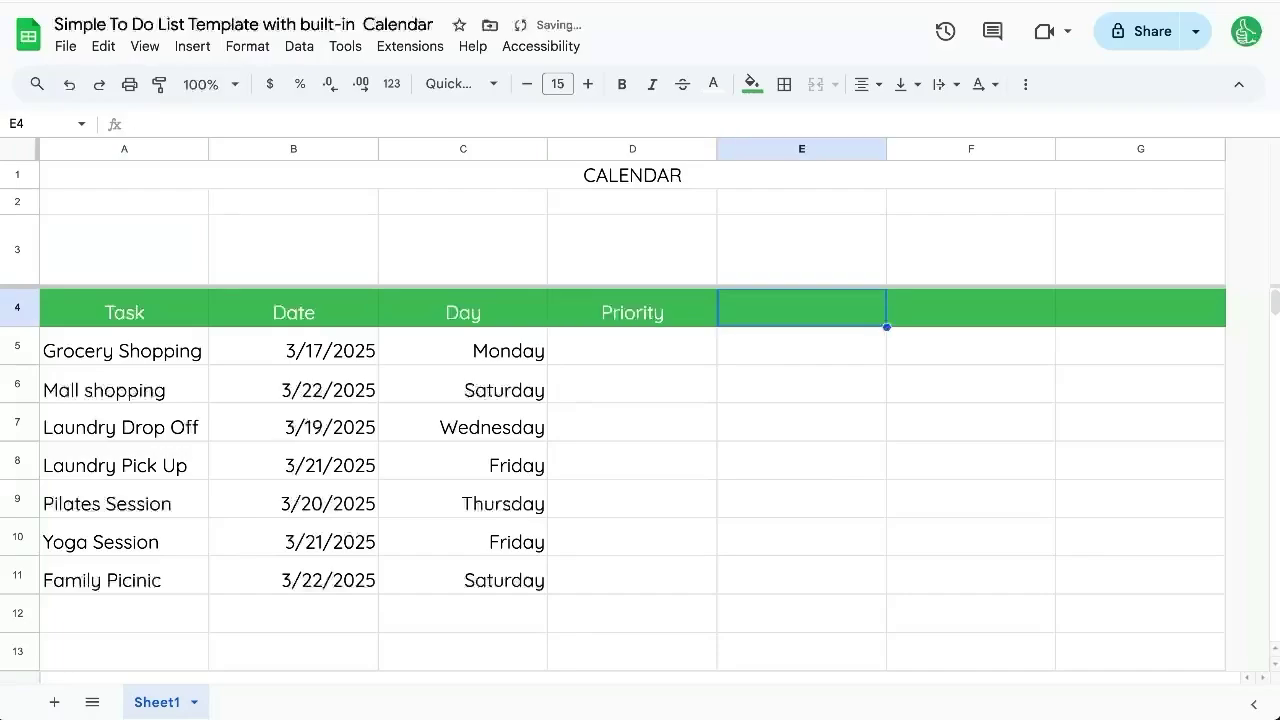
pyautogui.press('Return')
pyautogui.write('Family')
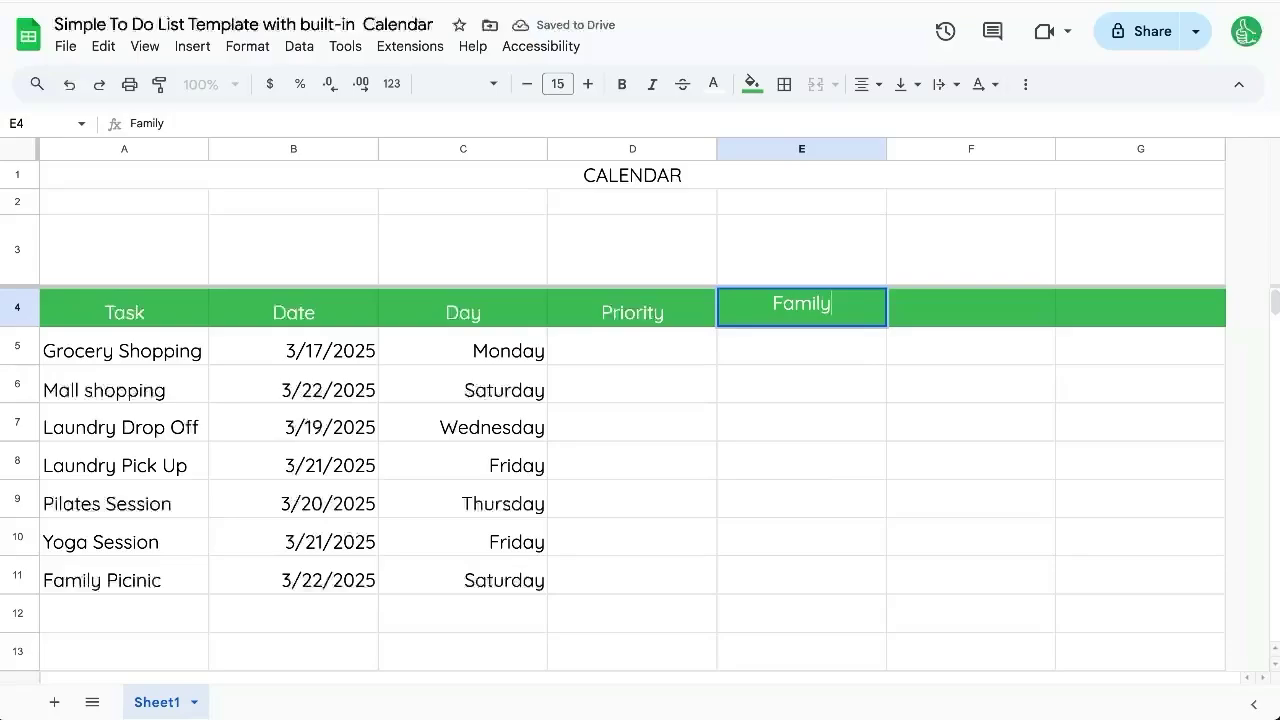
pyautogui.click(789, 356)
# Create a Yes/Solo dropdown in E5 with Yes light green and Solo light blue
pyautogui.rightClick(788, 347)
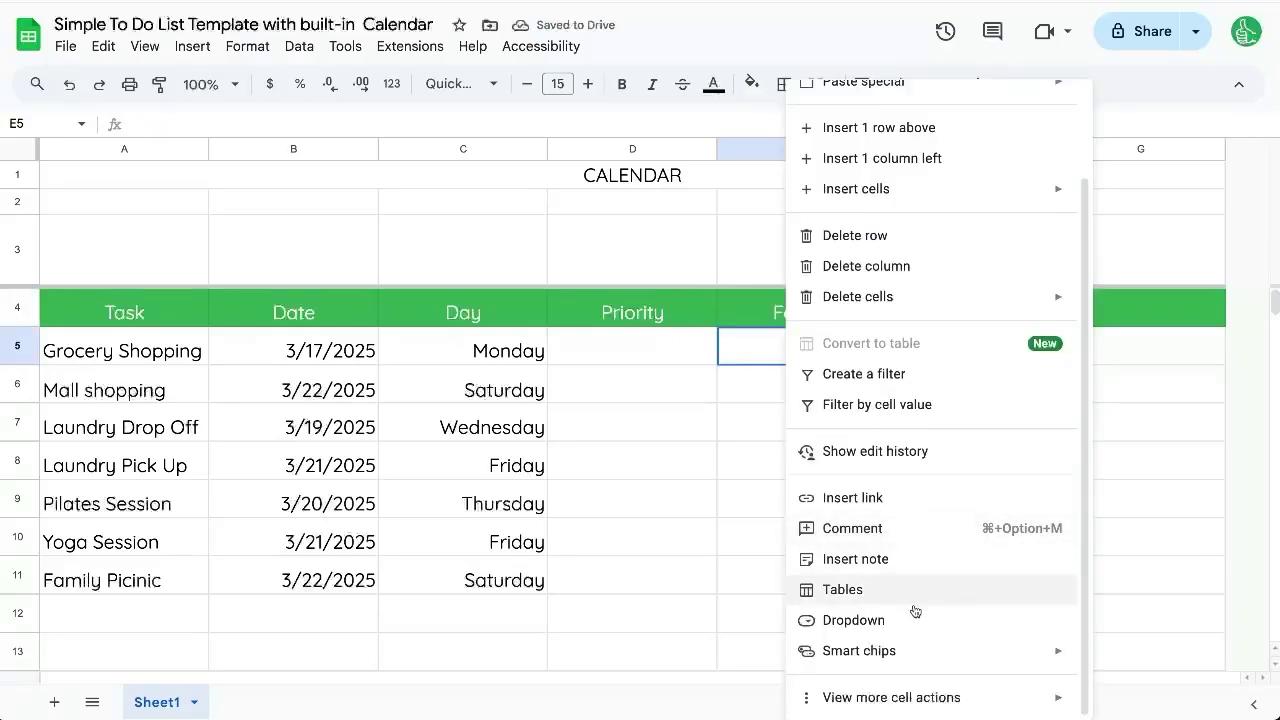
pyautogui.click(911, 617)
pyautogui.tripleClick(1085, 365)
pyautogui.write('Solo')
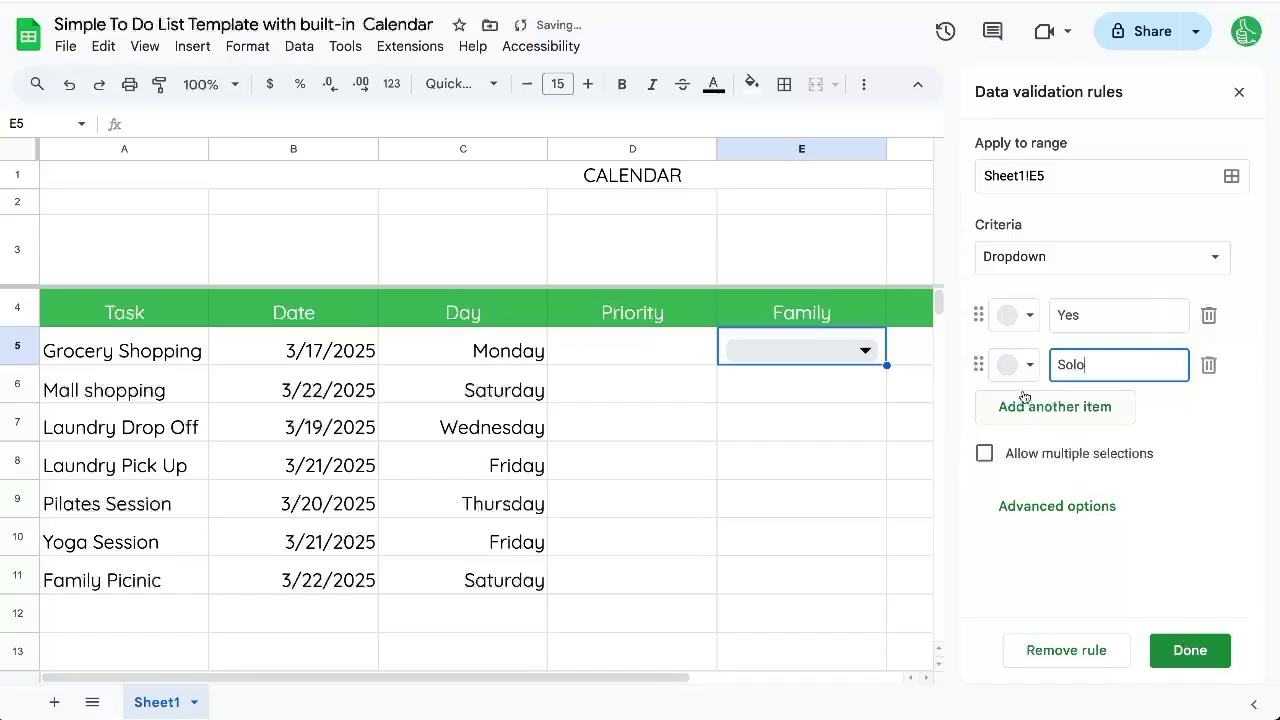
pyautogui.click(1017, 366)
pyautogui.click(1177, 435)
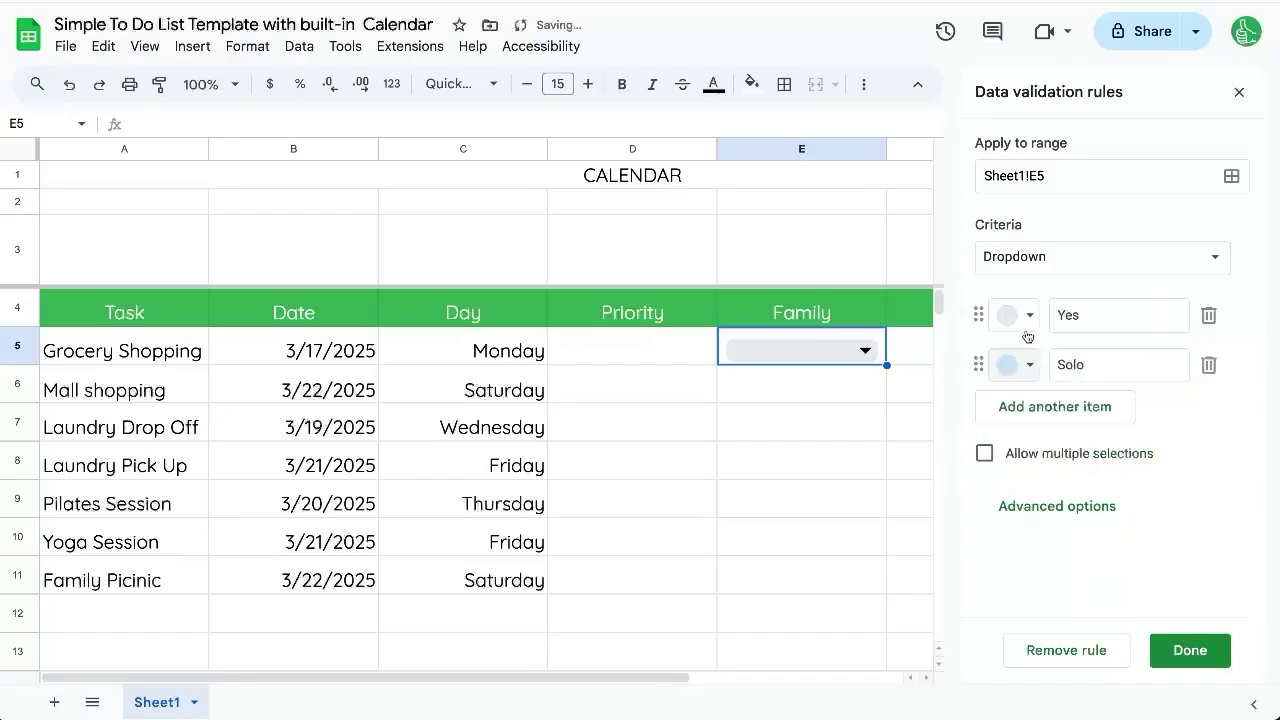
pyautogui.click(1012, 316)
pyautogui.click(1136, 384)
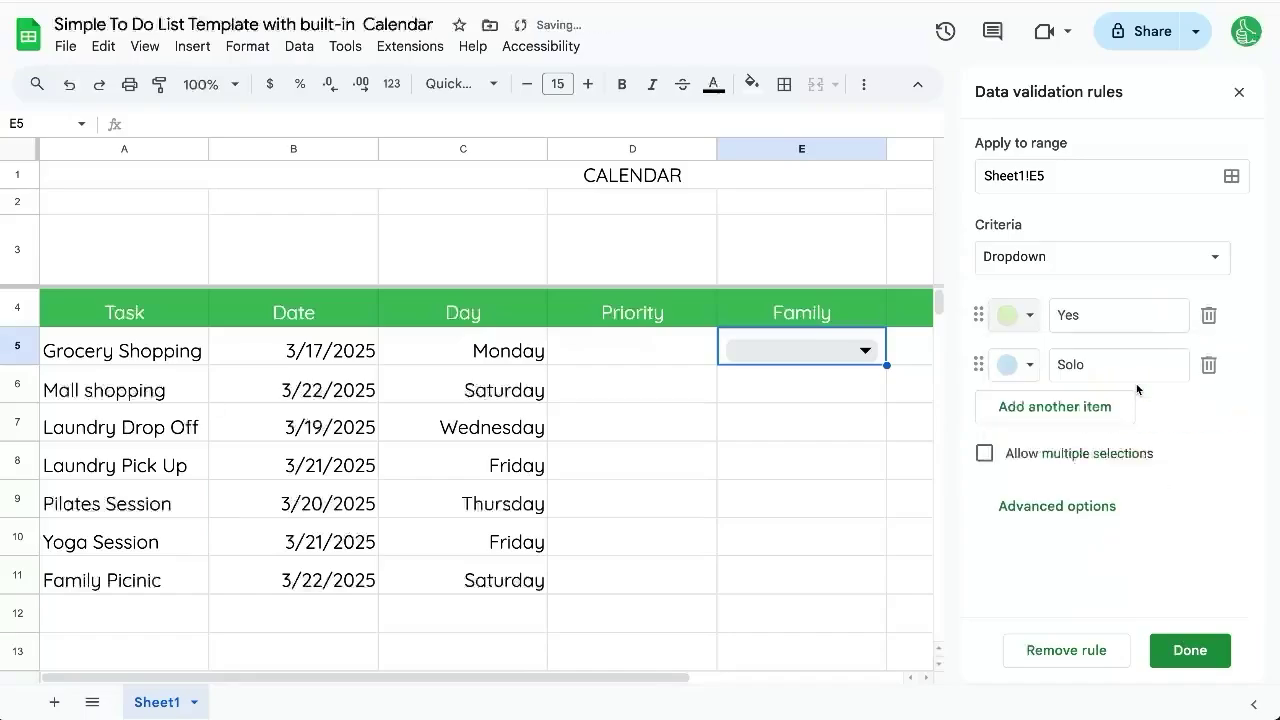
pyautogui.click(1196, 640)
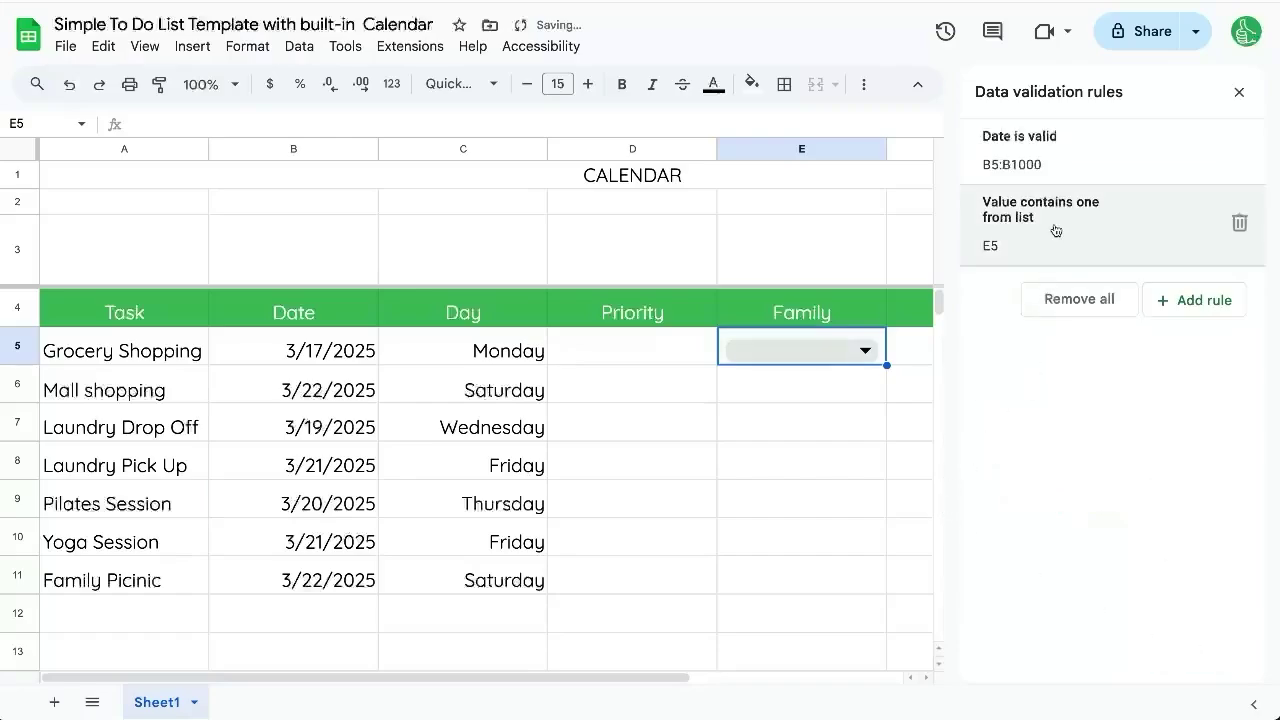
pyautogui.click(1134, 229)
pyautogui.click(1089, 178)
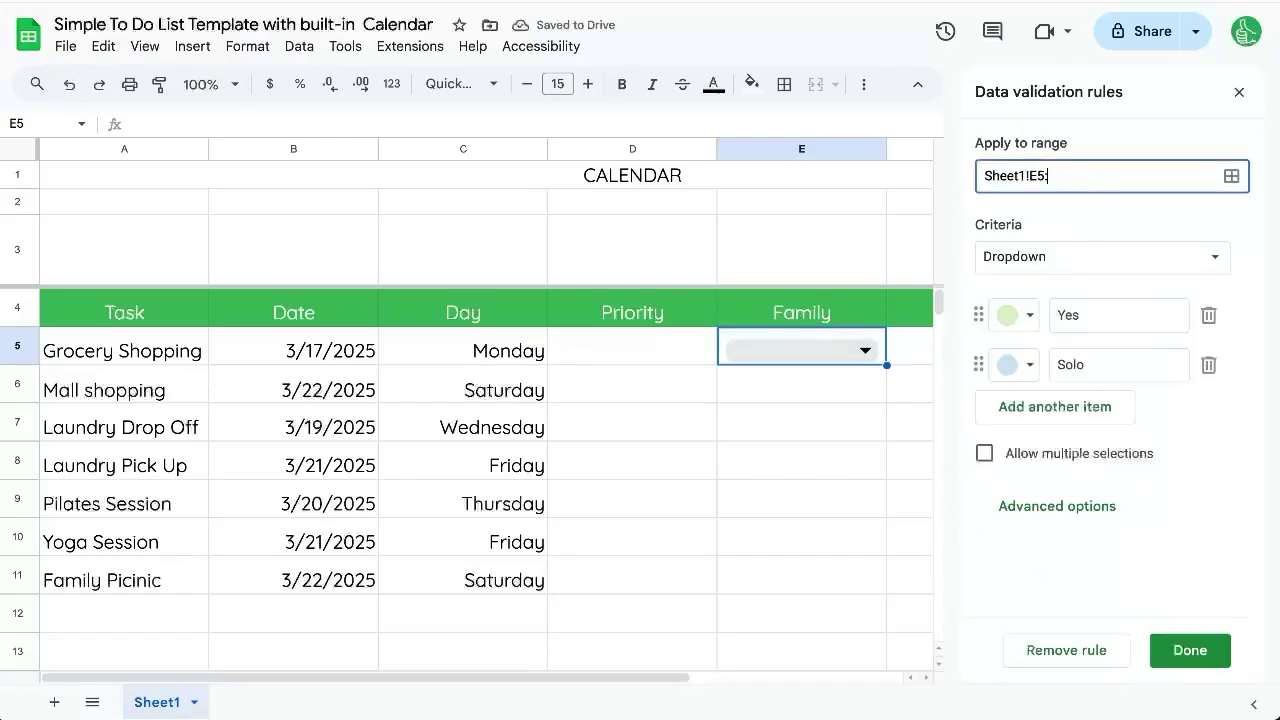
# Set Family to Yes for Mall shopping and Family Picinic, Solo for the others
pyautogui.click(870, 353)
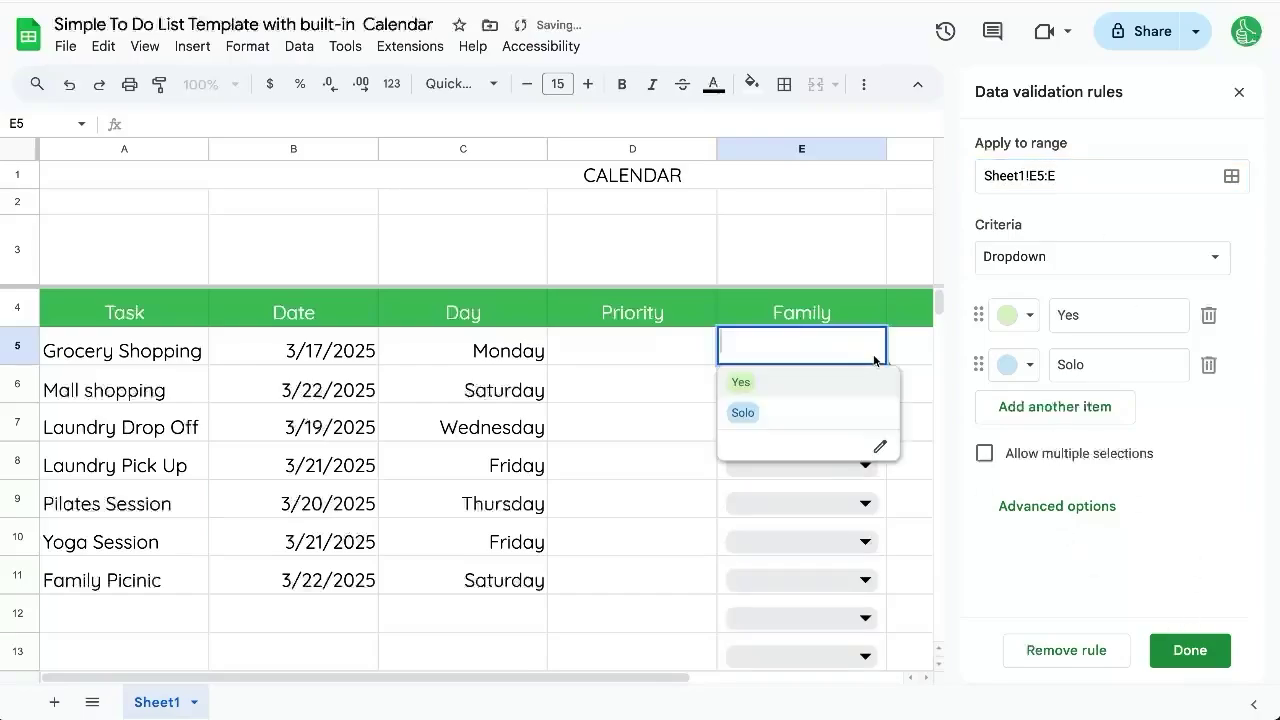
pyautogui.click(754, 412)
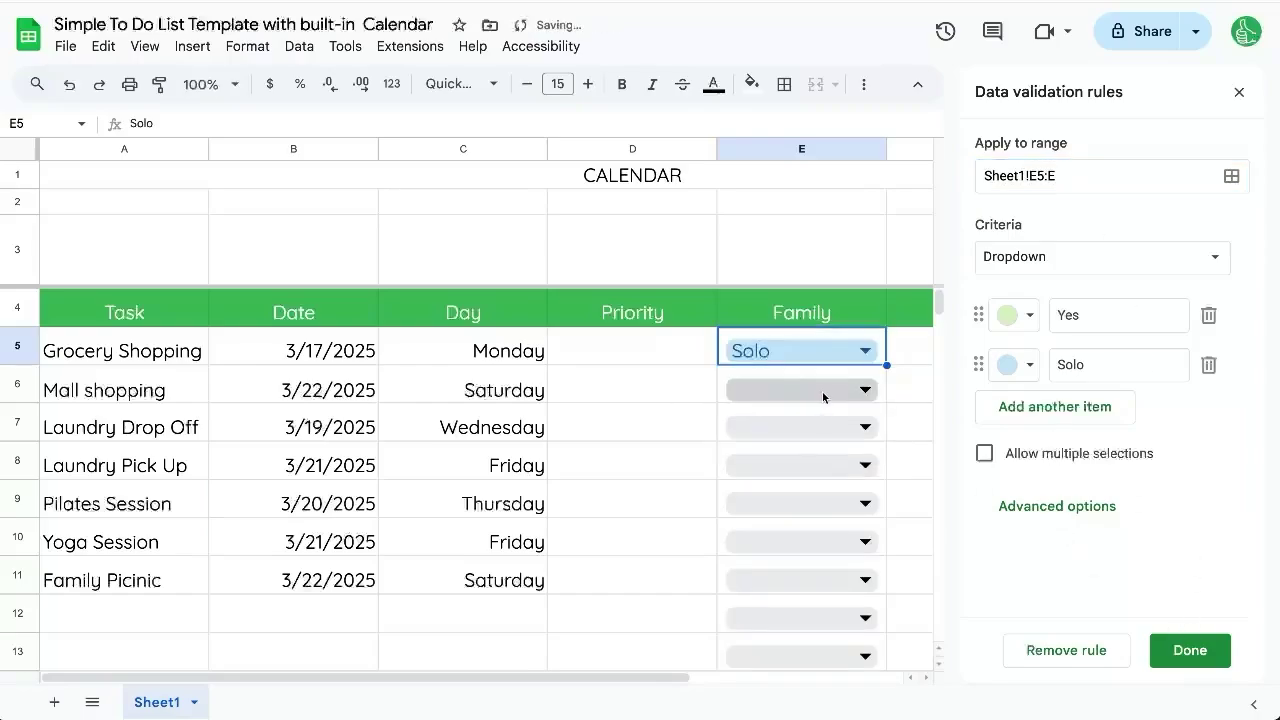
pyautogui.click(870, 391)
pyautogui.click(797, 428)
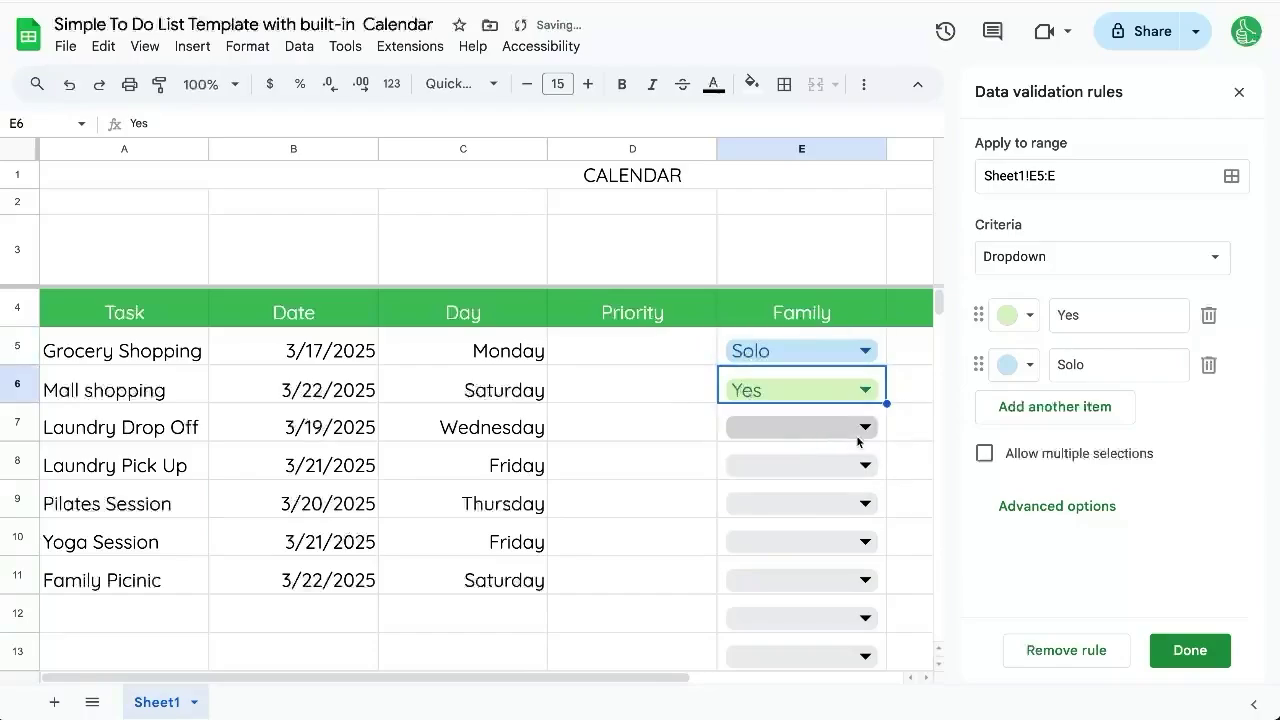
pyautogui.click(866, 440)
pyautogui.click(786, 486)
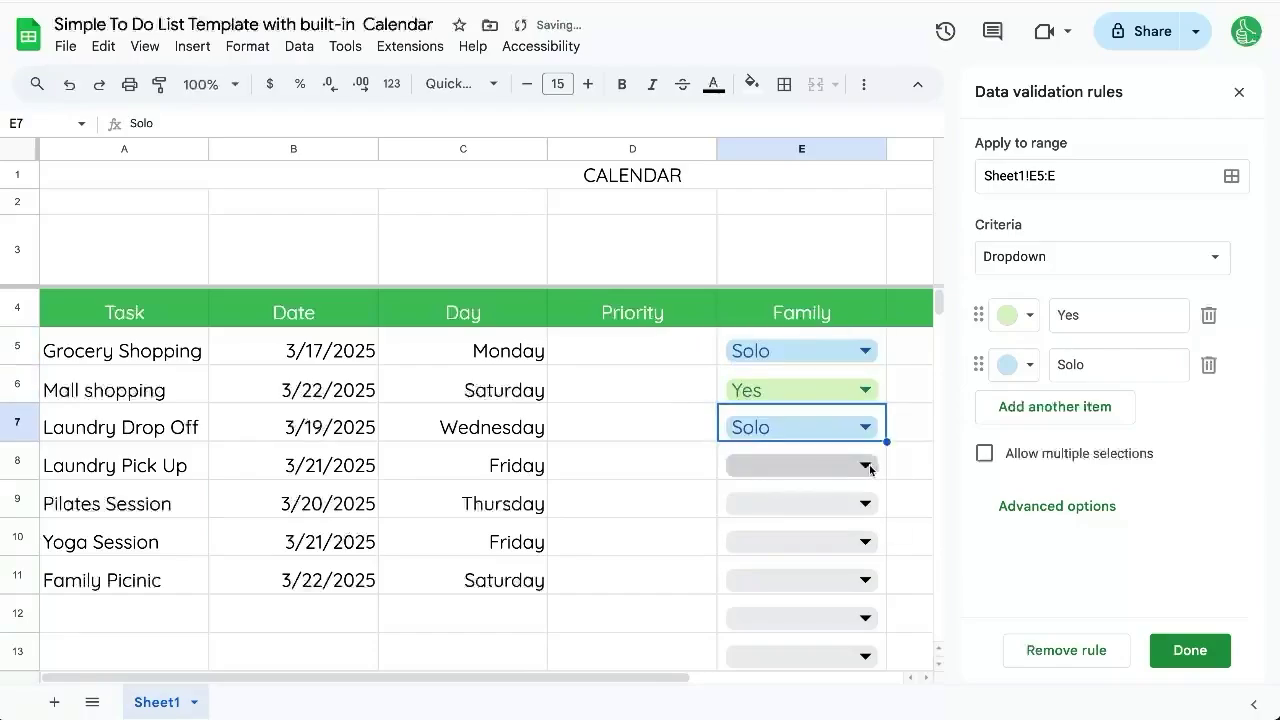
pyautogui.click(864, 465)
pyautogui.click(771, 525)
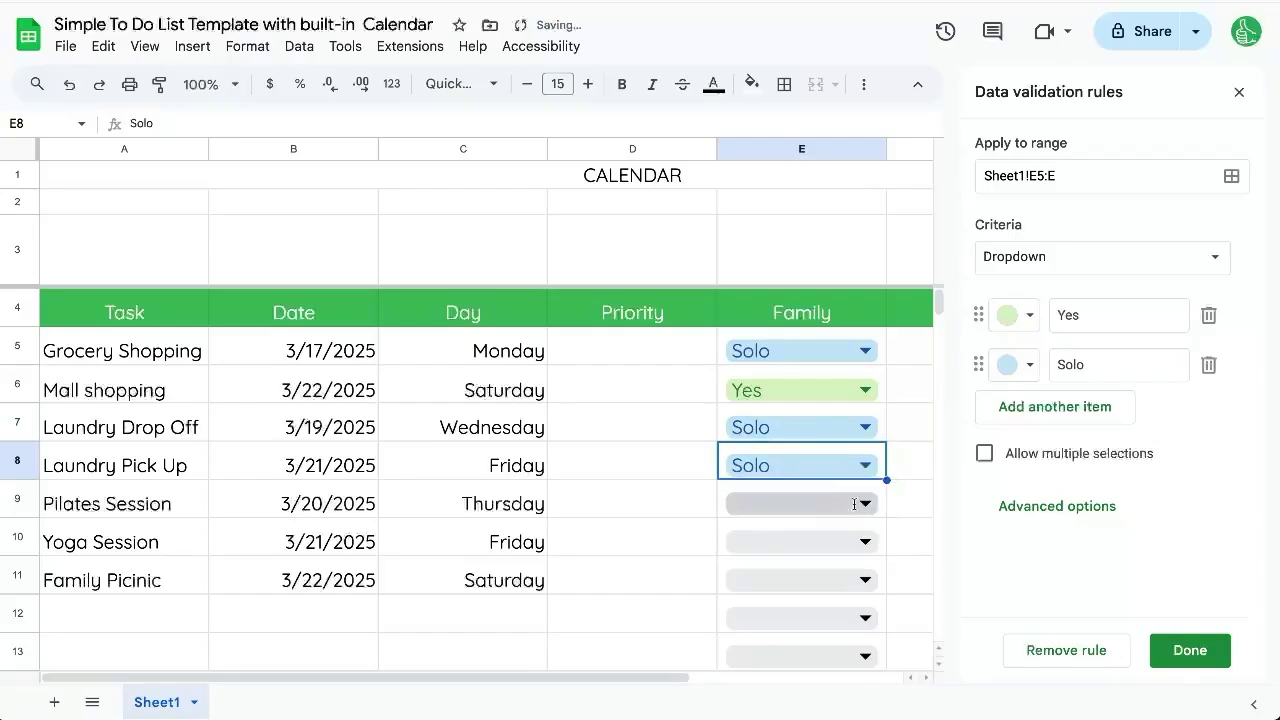
pyautogui.click(783, 507)
pyautogui.click(755, 565)
pyautogui.click(826, 550)
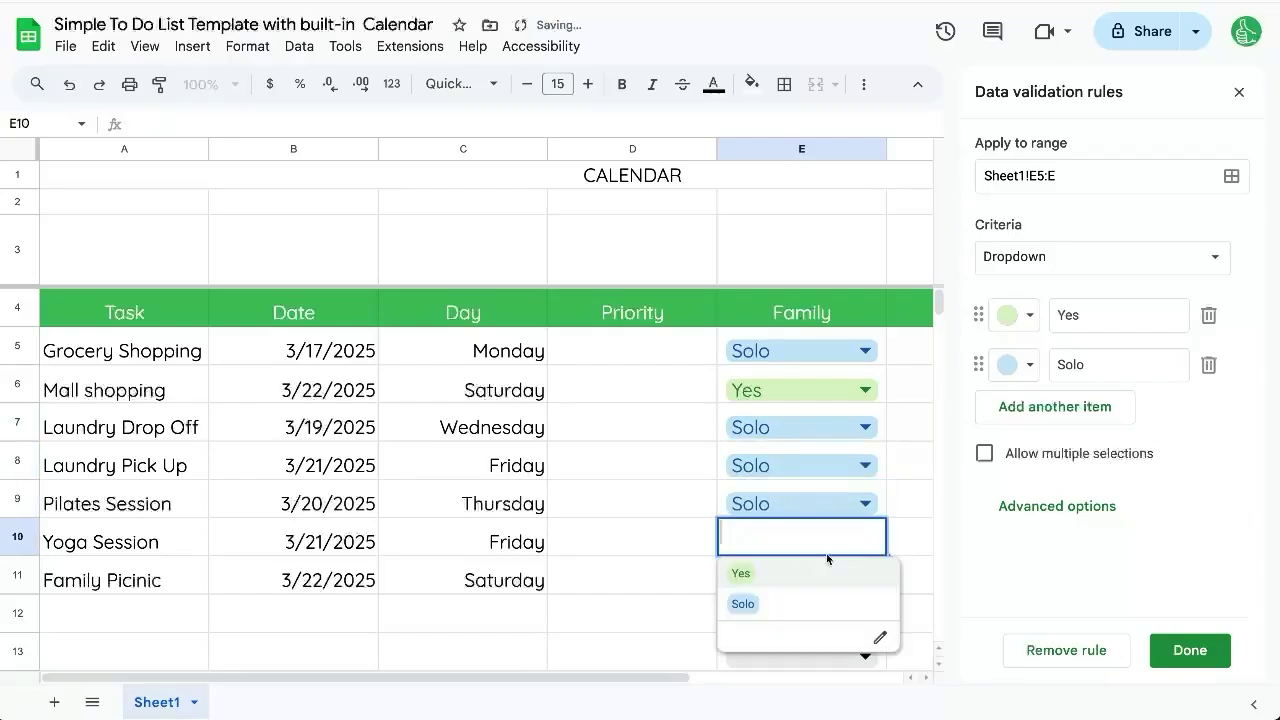
pyautogui.click(768, 604)
pyautogui.click(820, 580)
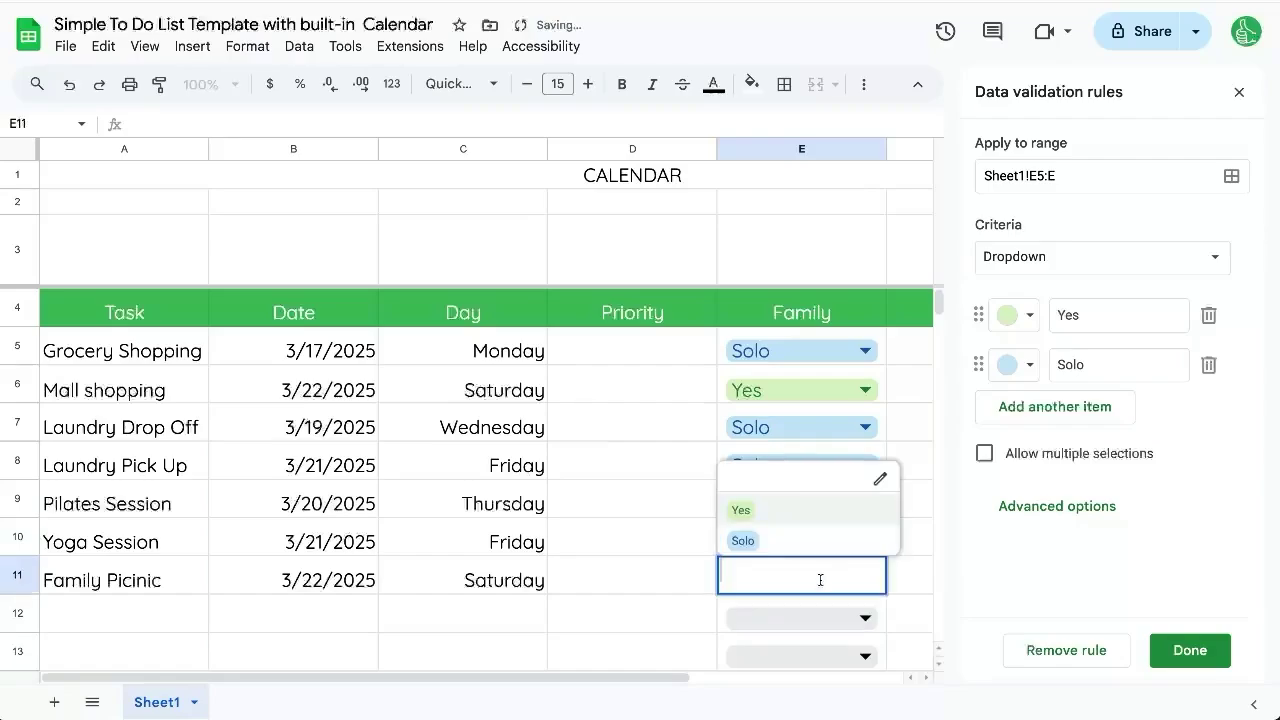
pyautogui.click(760, 507)
pyautogui.click(662, 363)
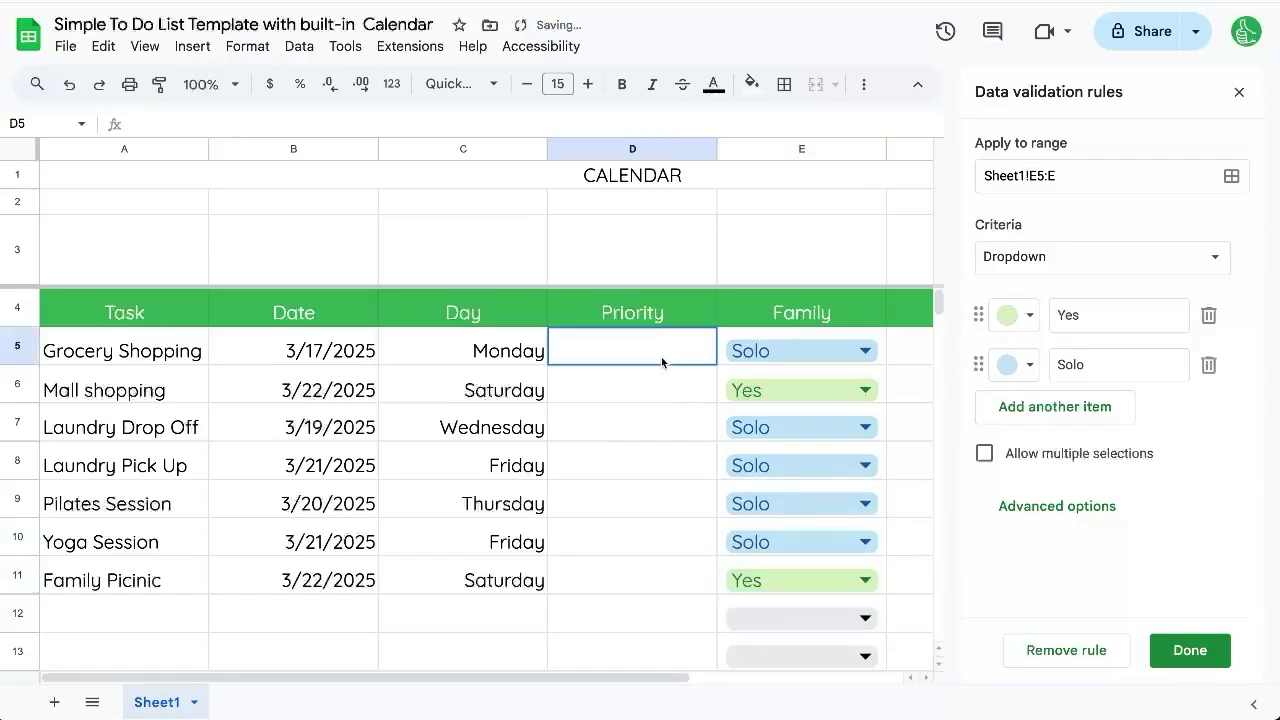
# Create a dropdown on D5:D with options Low, Medium and High
pyautogui.rightClick(640, 342)
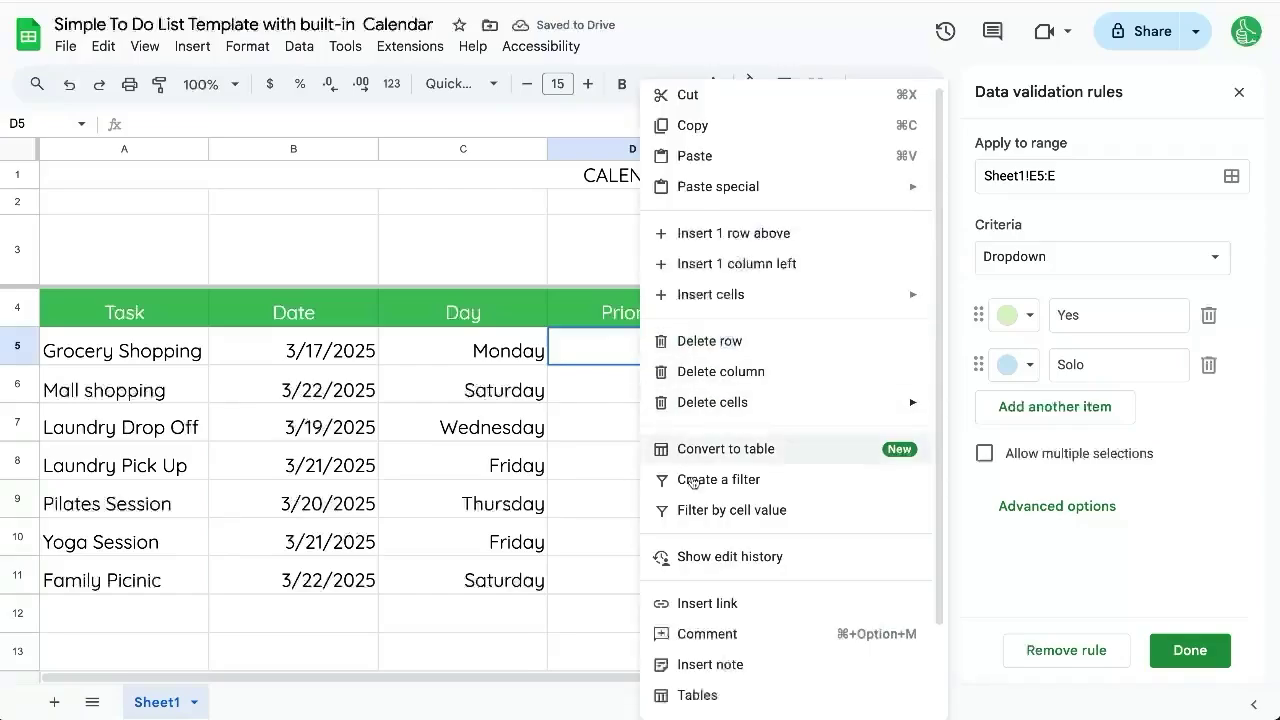
pyautogui.scroll(-2, 737, 563)
pyautogui.click(729, 621)
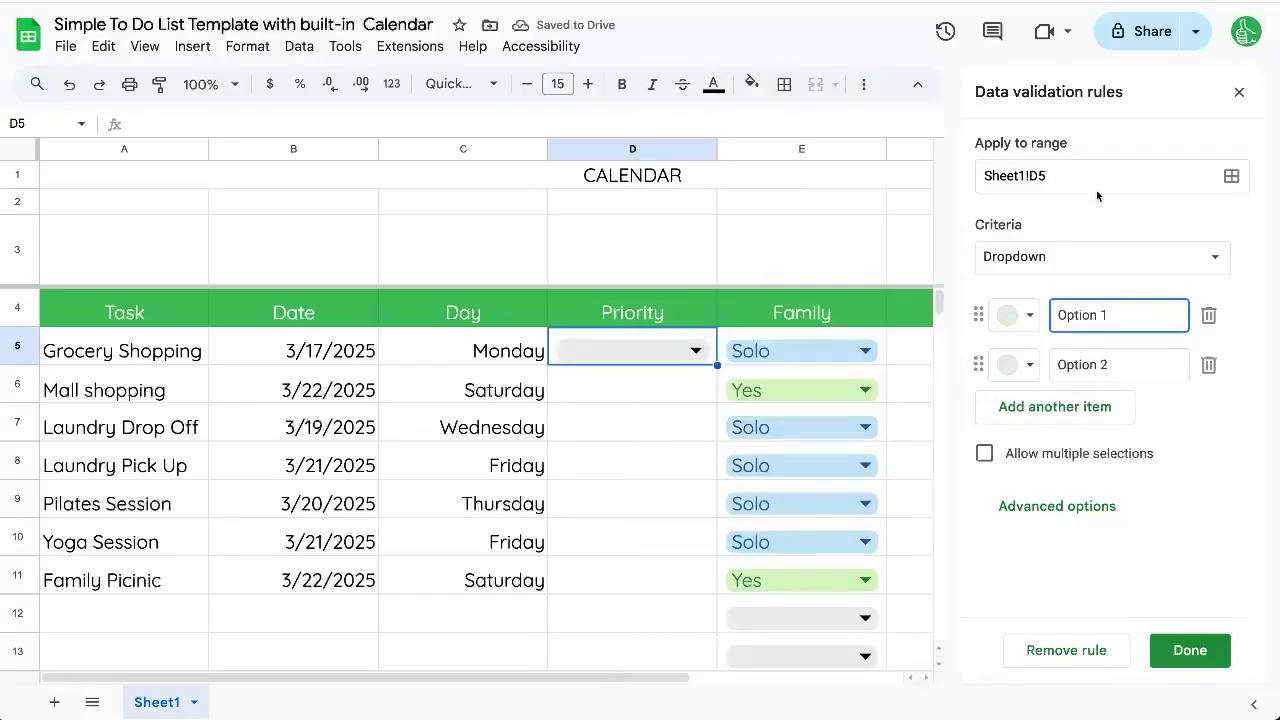
pyautogui.click(1096, 178)
pyautogui.write(':D')
pyautogui.click(1118, 315)
pyautogui.write('Low')
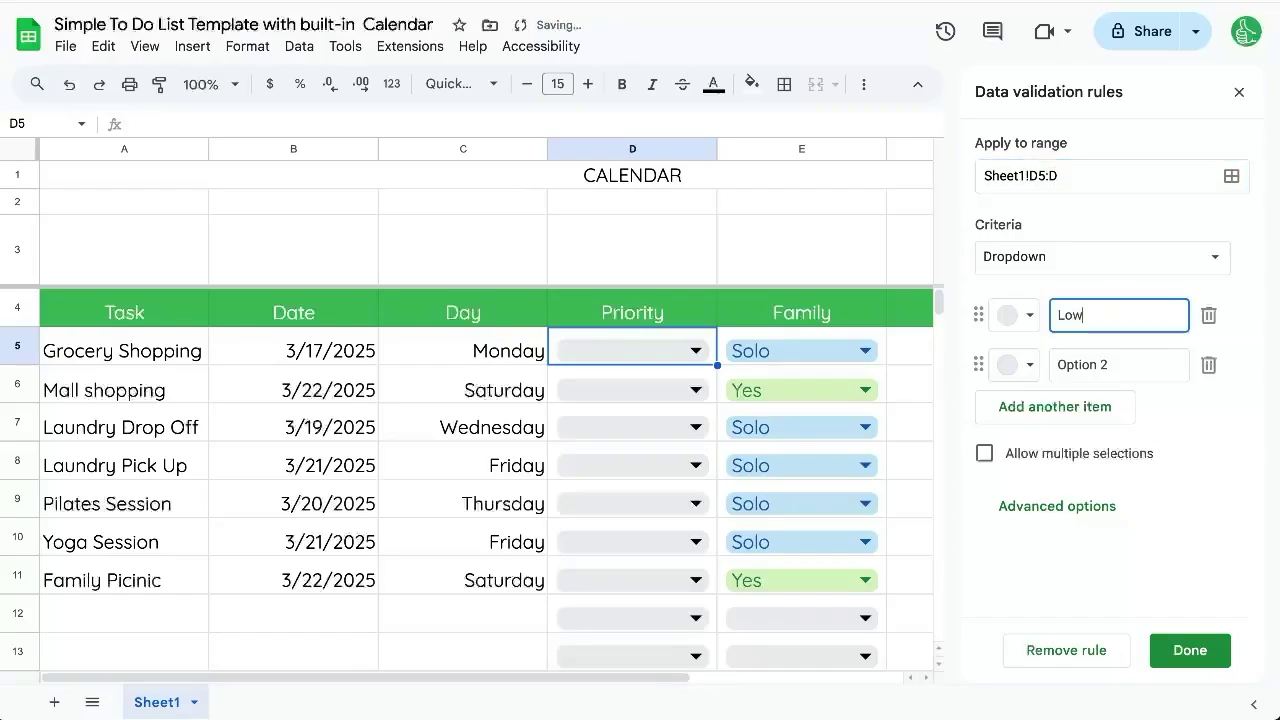
pyautogui.click(1102, 364)
pyautogui.write('Medium')
pyautogui.press('Return')
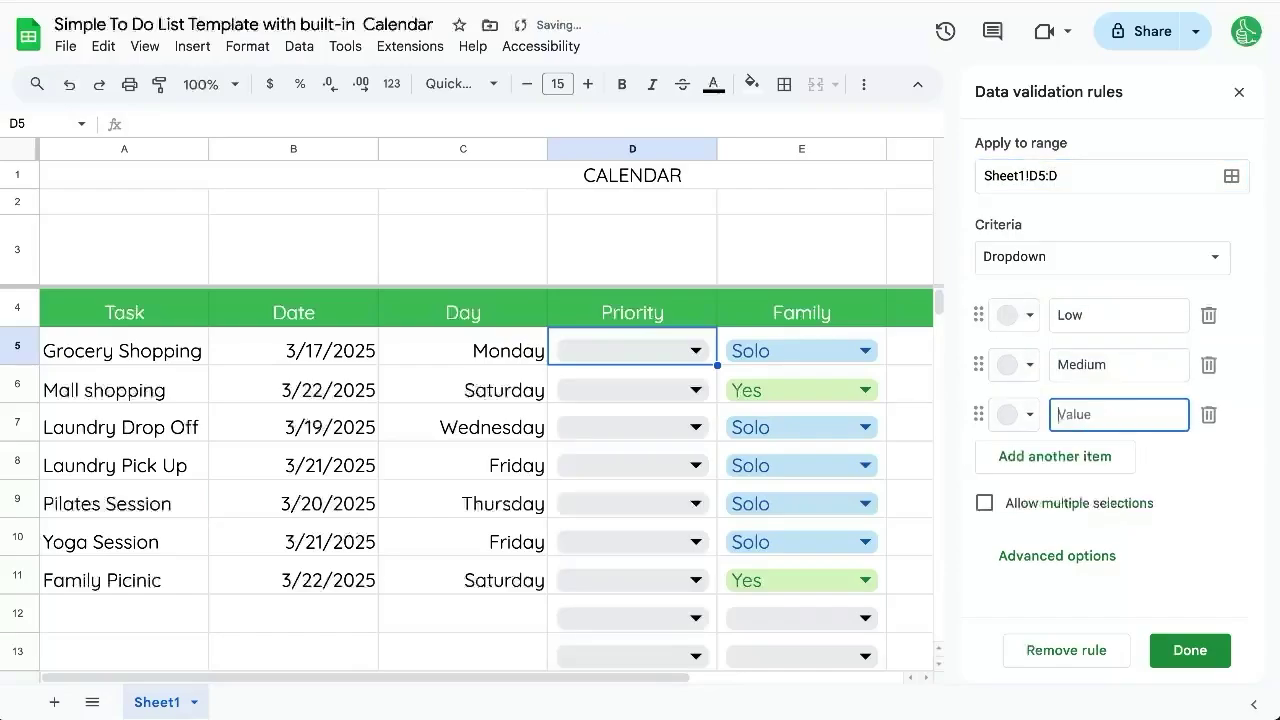
pyautogui.write('High')
# Colour the options Low yellow, Medium peach and High dark red
pyautogui.click(1013, 315)
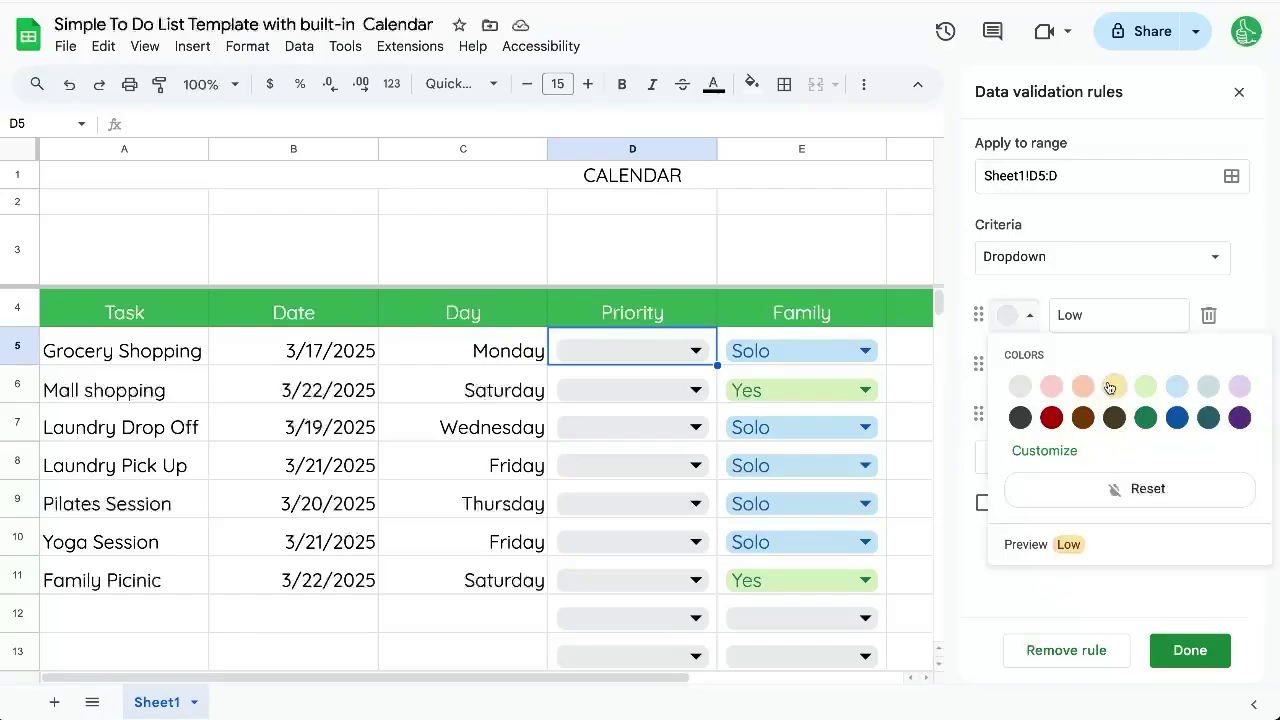
pyautogui.click(1114, 385)
pyautogui.click(1013, 364)
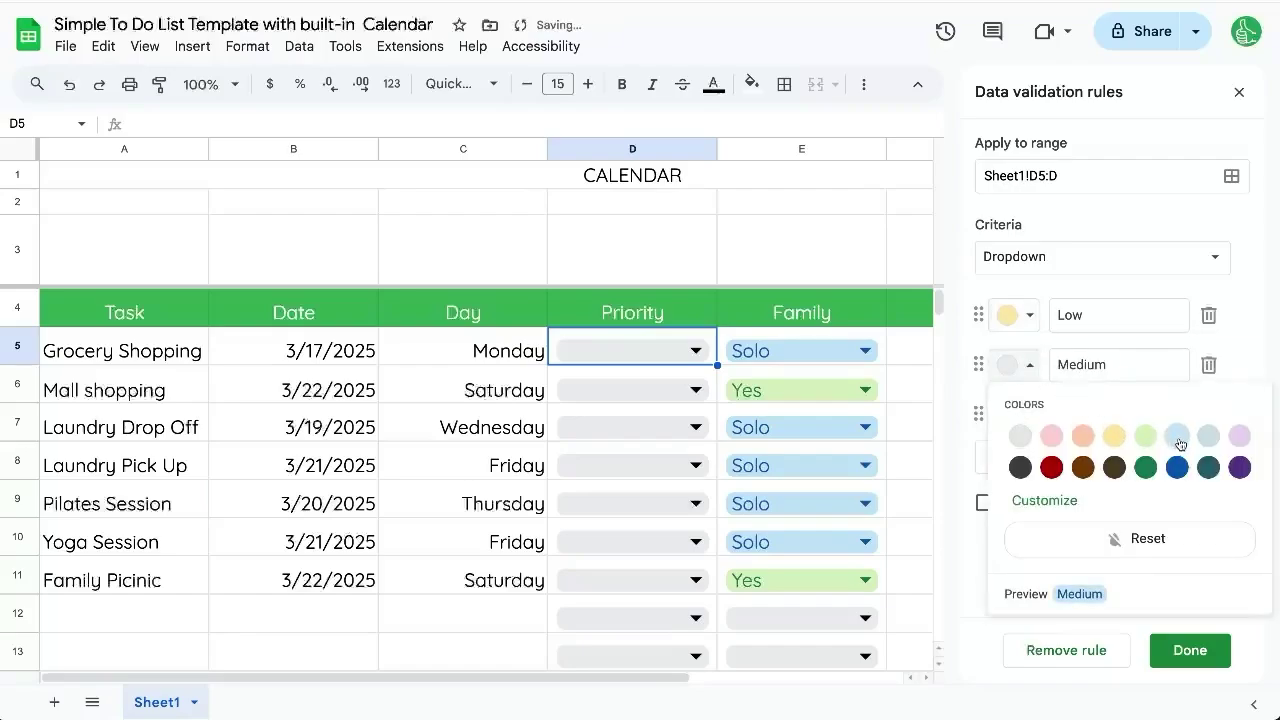
pyautogui.click(1083, 436)
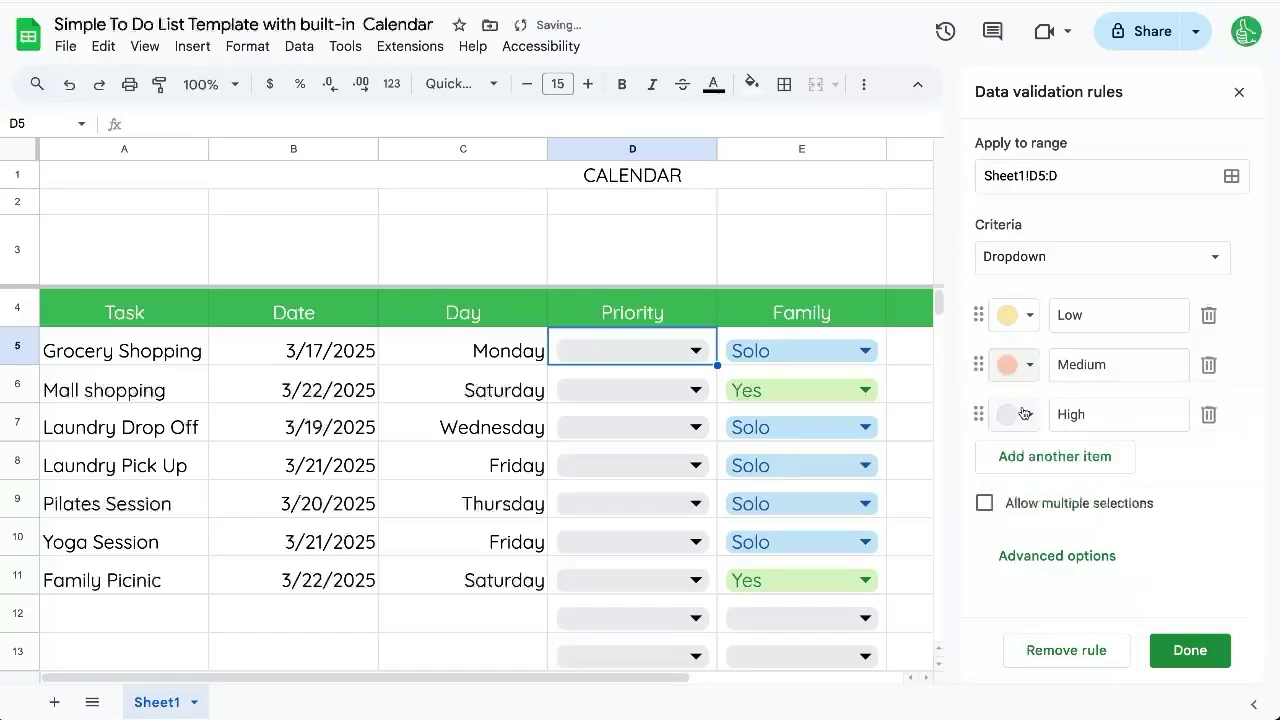
pyautogui.click(1024, 413)
pyautogui.click(1051, 485)
pyautogui.click(1017, 428)
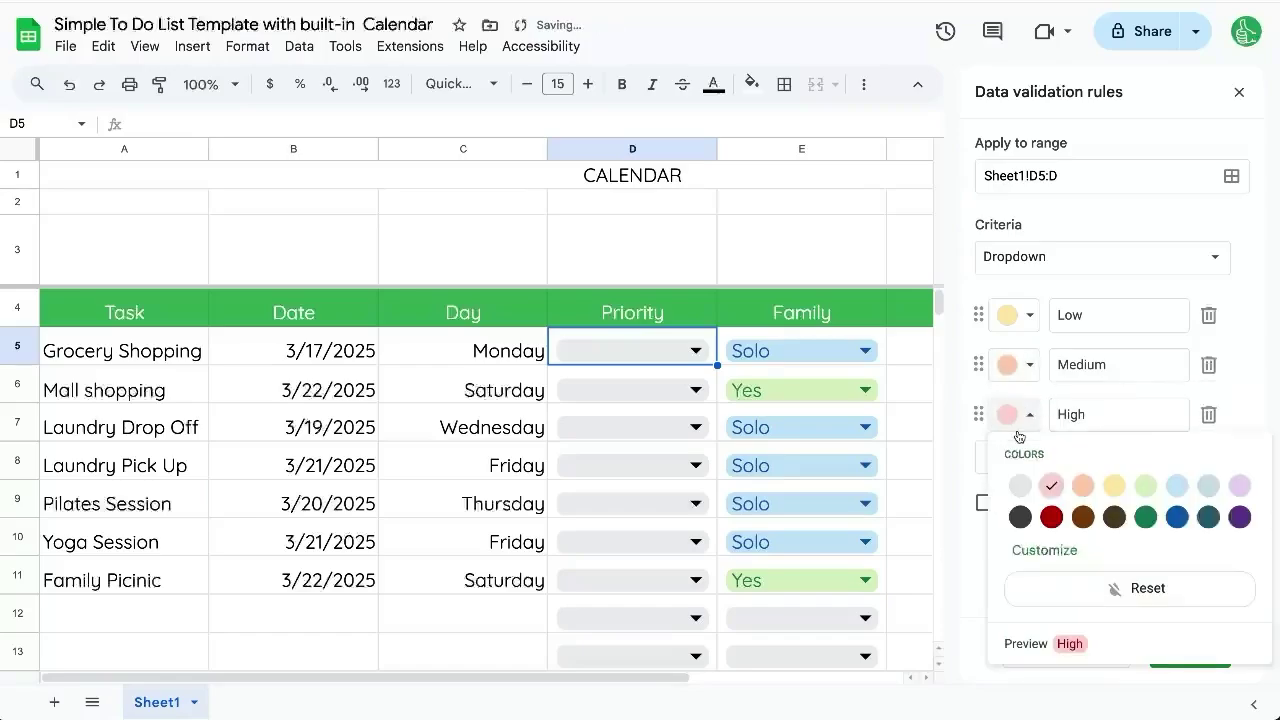
pyautogui.click(1051, 517)
pyautogui.click(1185, 647)
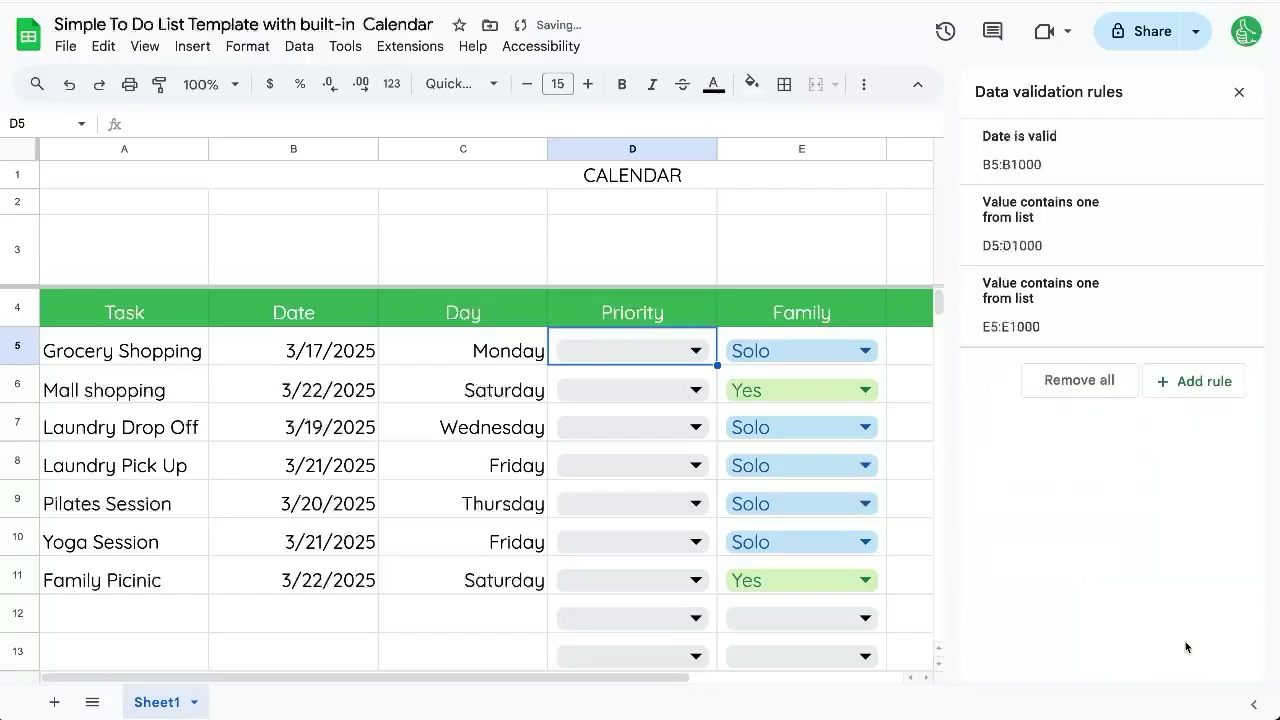
# Set Family Picinic High, Yoga and Pilates Medium, and both Laundry tasks Low
pyautogui.click(640, 580)
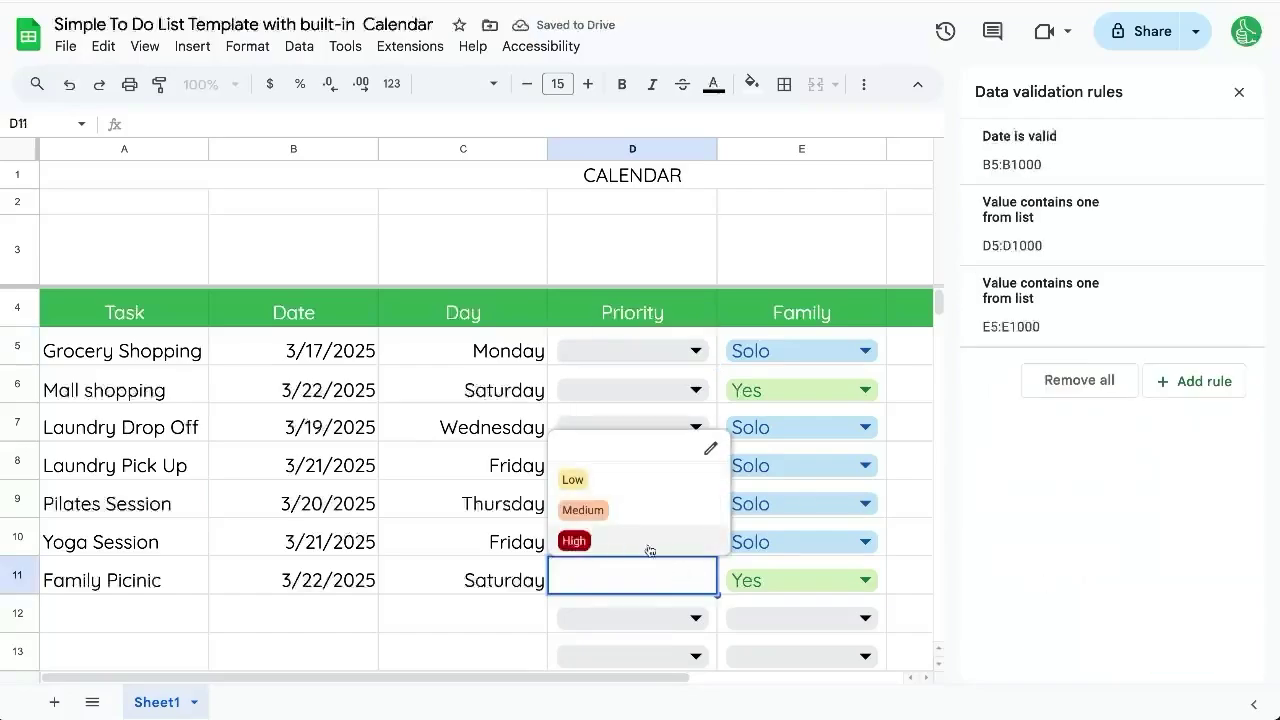
pyautogui.click(648, 545)
pyautogui.click(690, 541)
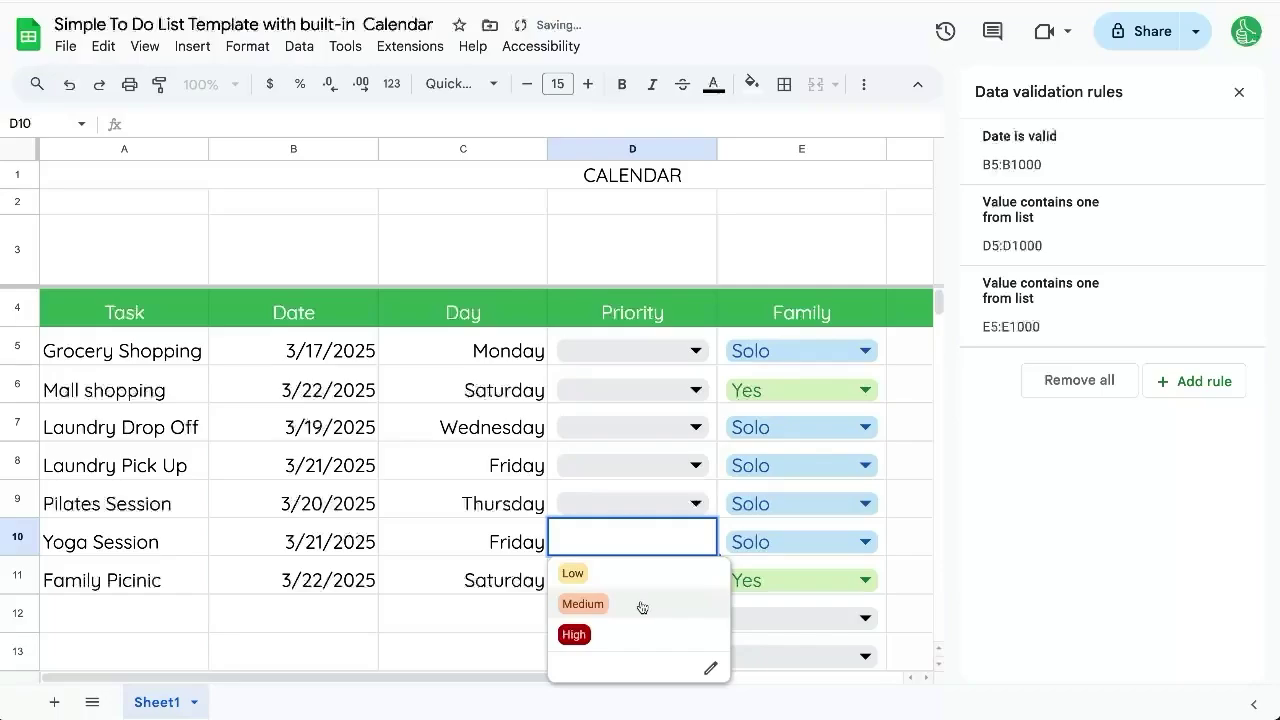
pyautogui.click(640, 605)
pyautogui.click(686, 512)
pyautogui.click(634, 568)
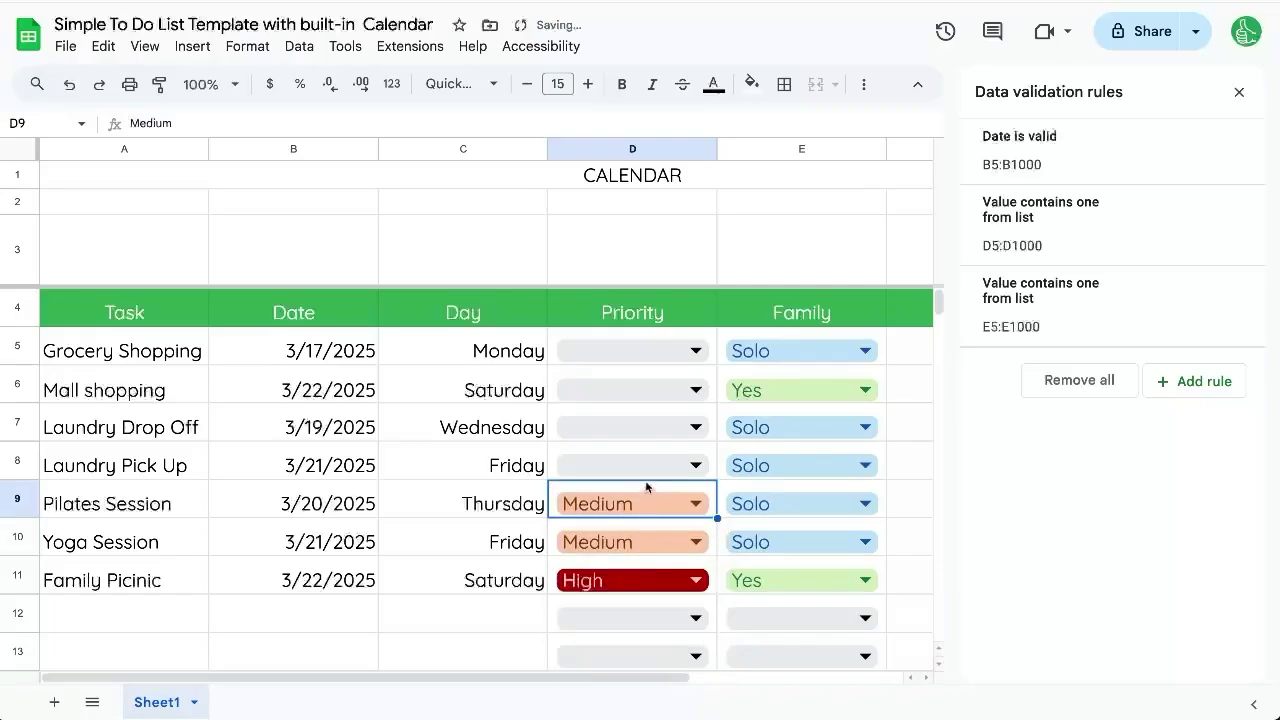
pyautogui.click(669, 453)
pyautogui.click(663, 492)
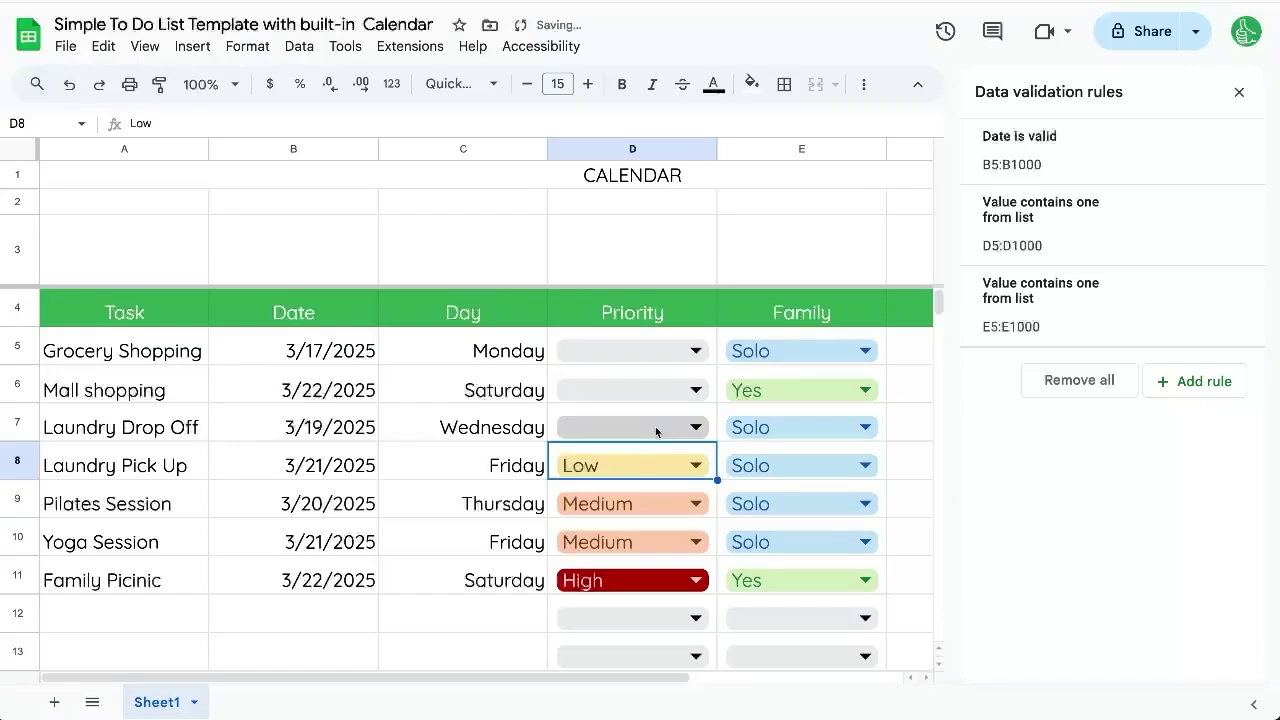
pyautogui.click(640, 428)
pyautogui.click(640, 458)
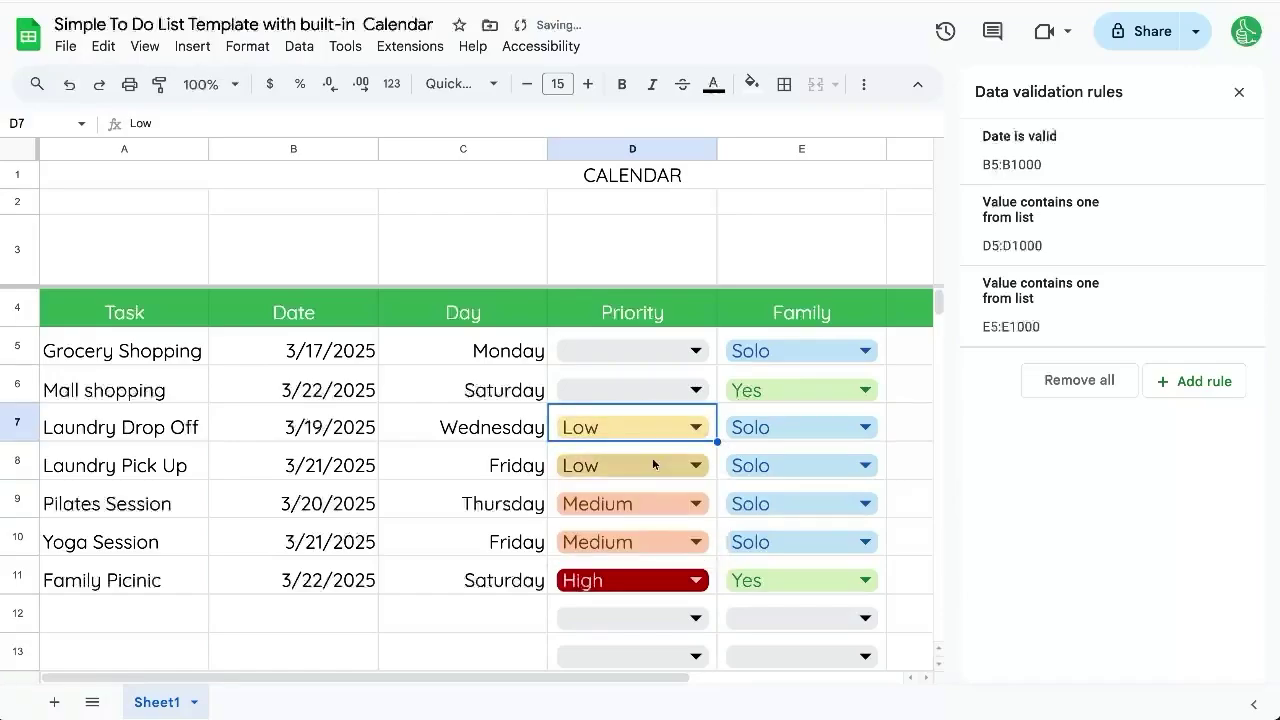
# Change Laundry Drop Off to Medium, set Mall shopping Low and Grocery Shopping High
pyautogui.click(652, 460)
pyautogui.click(640, 427)
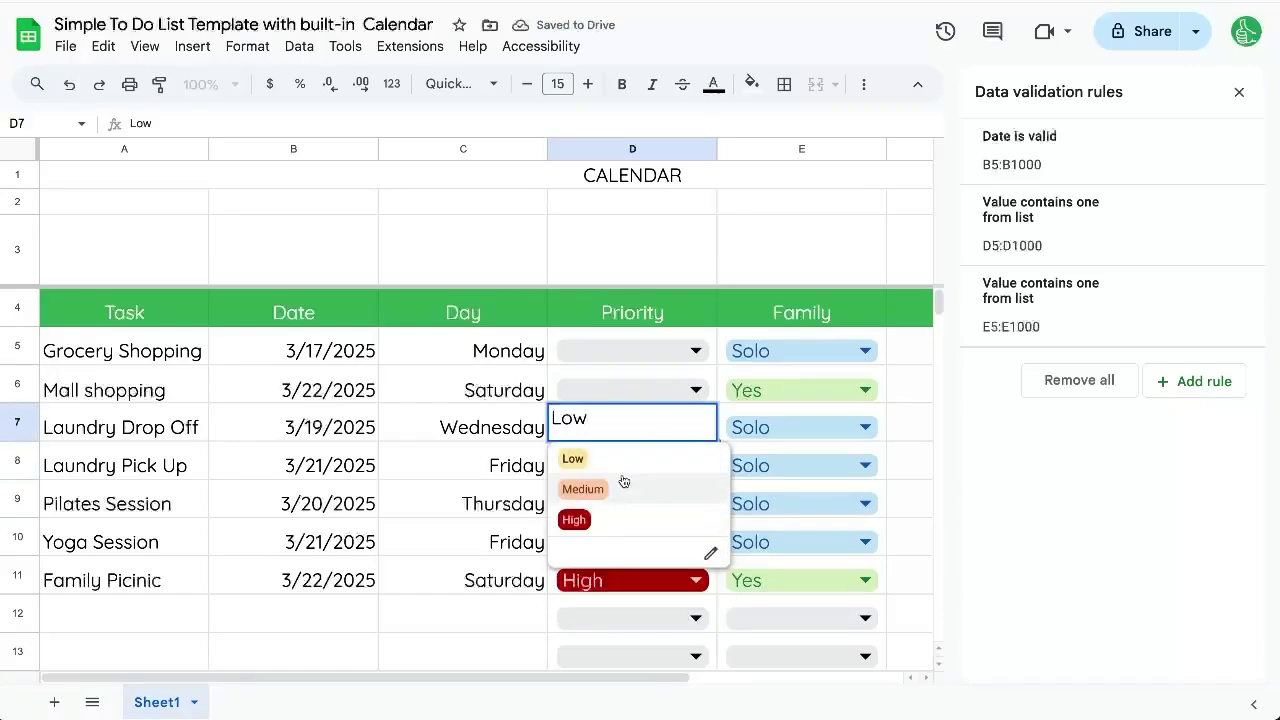
pyautogui.click(623, 489)
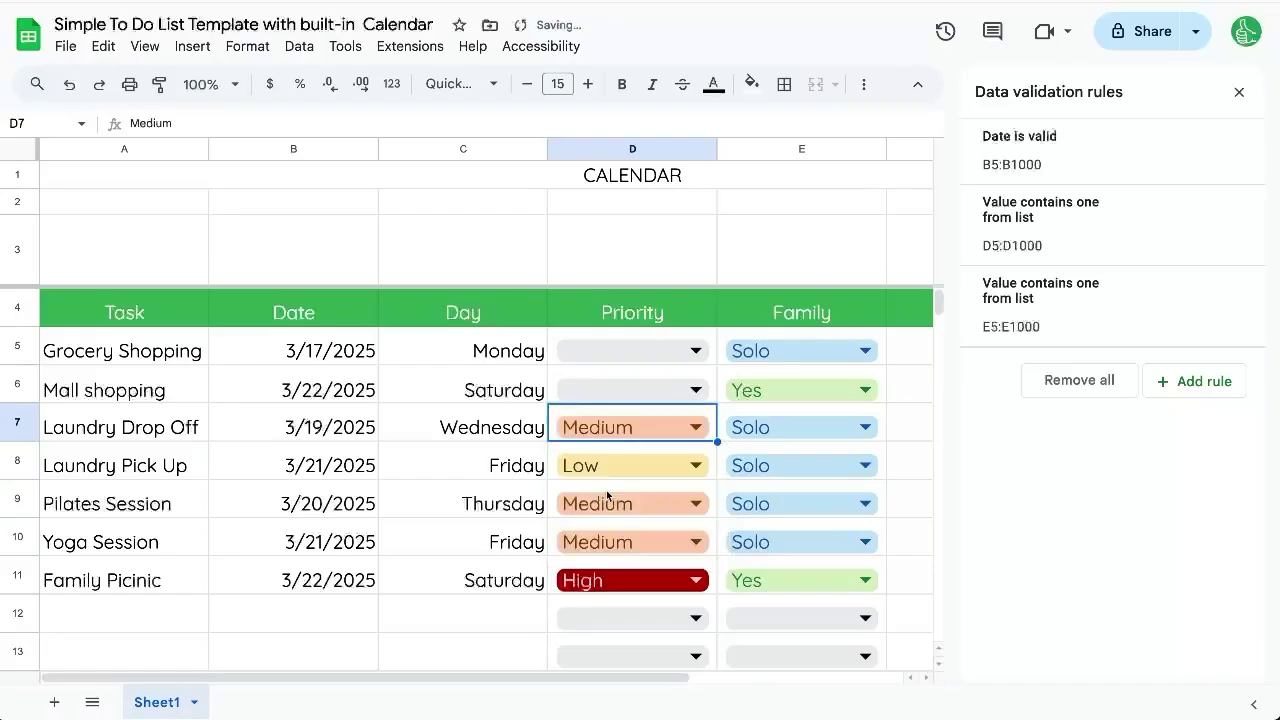
pyautogui.click(640, 389)
pyautogui.click(585, 417)
pyautogui.click(630, 346)
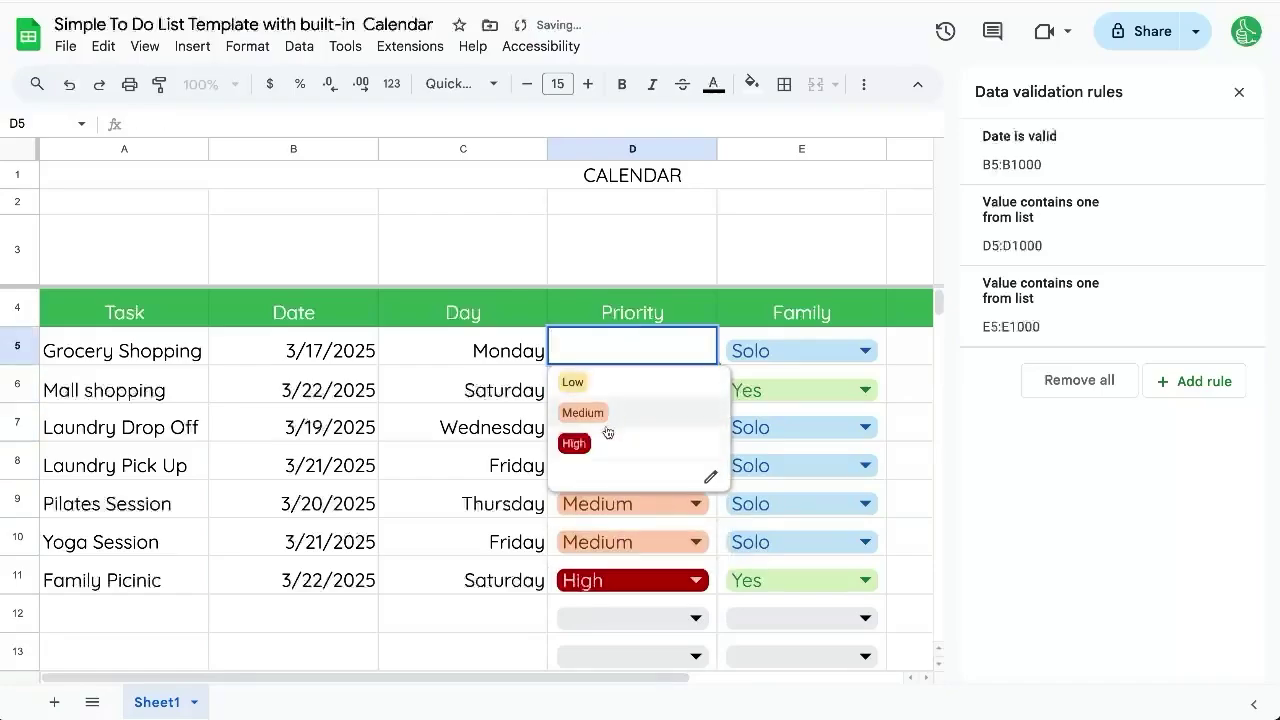
pyautogui.click(604, 447)
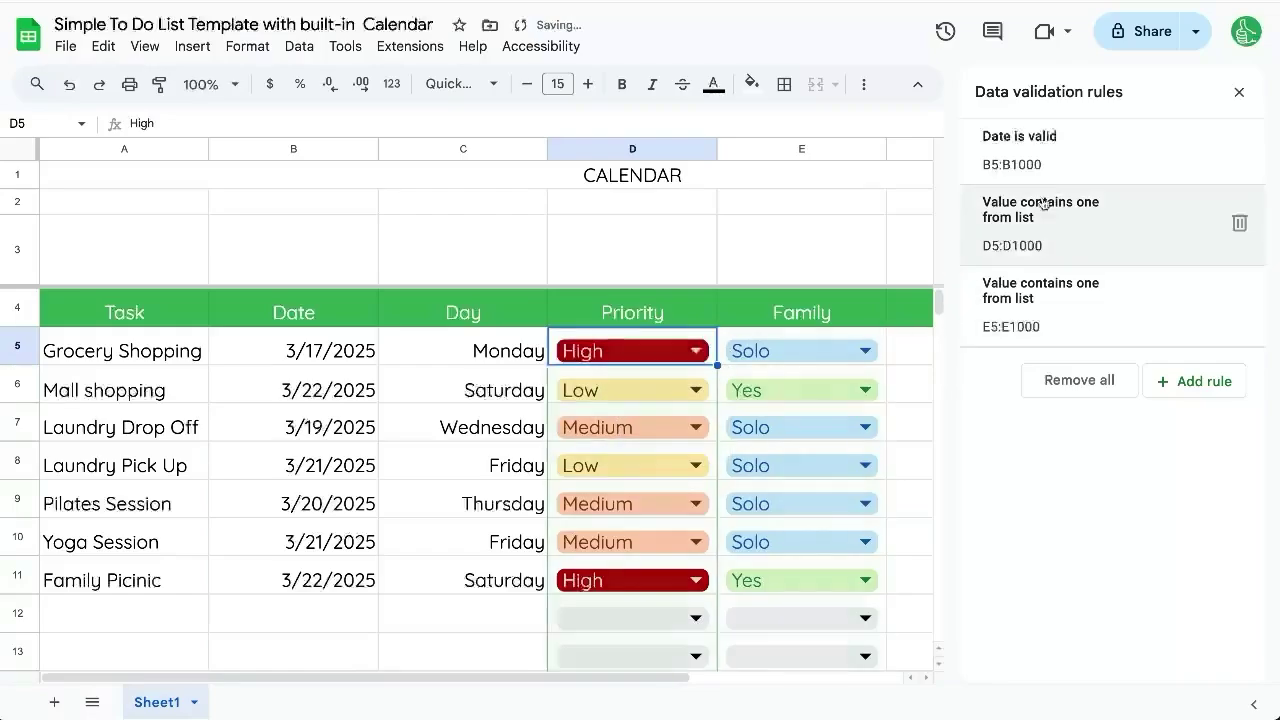
pyautogui.click(1239, 91)
# Enter =TODAY() in cell A2 so it shows 3/17/2025 above the task table
pyautogui.click(359, 238)
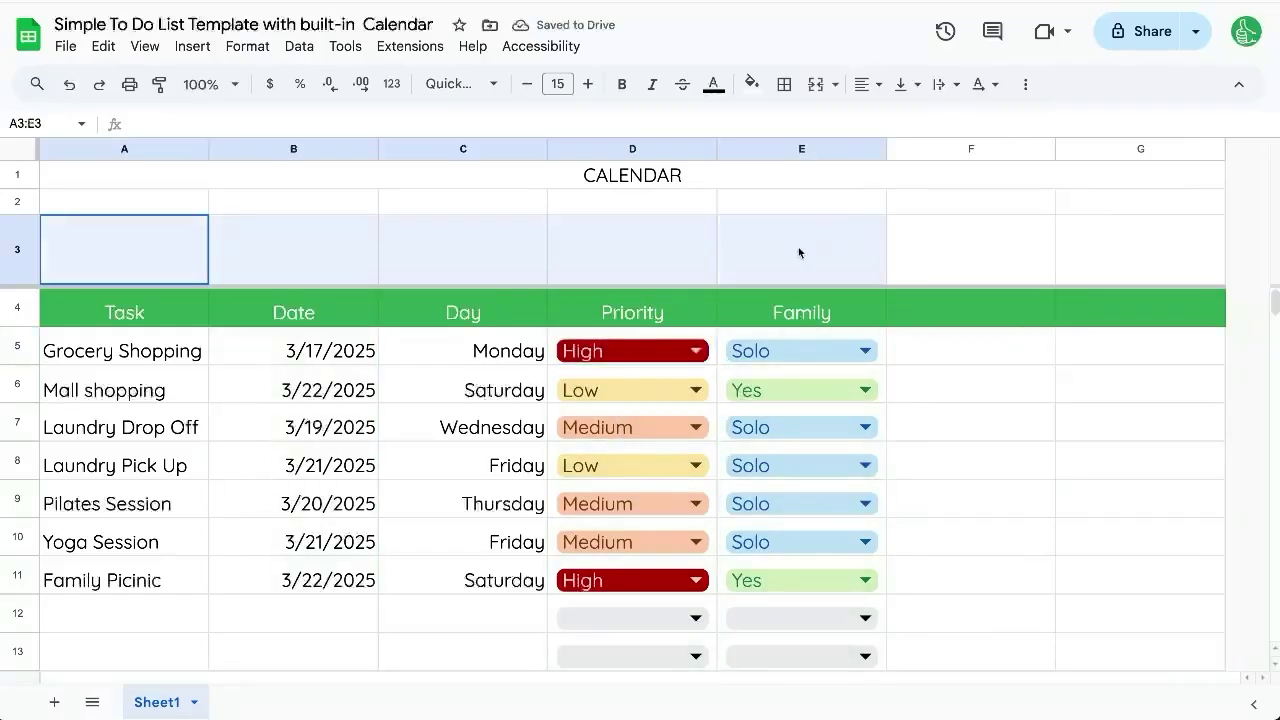
pyautogui.moveTo(799, 252); pyautogui.dragTo(1088, 211)
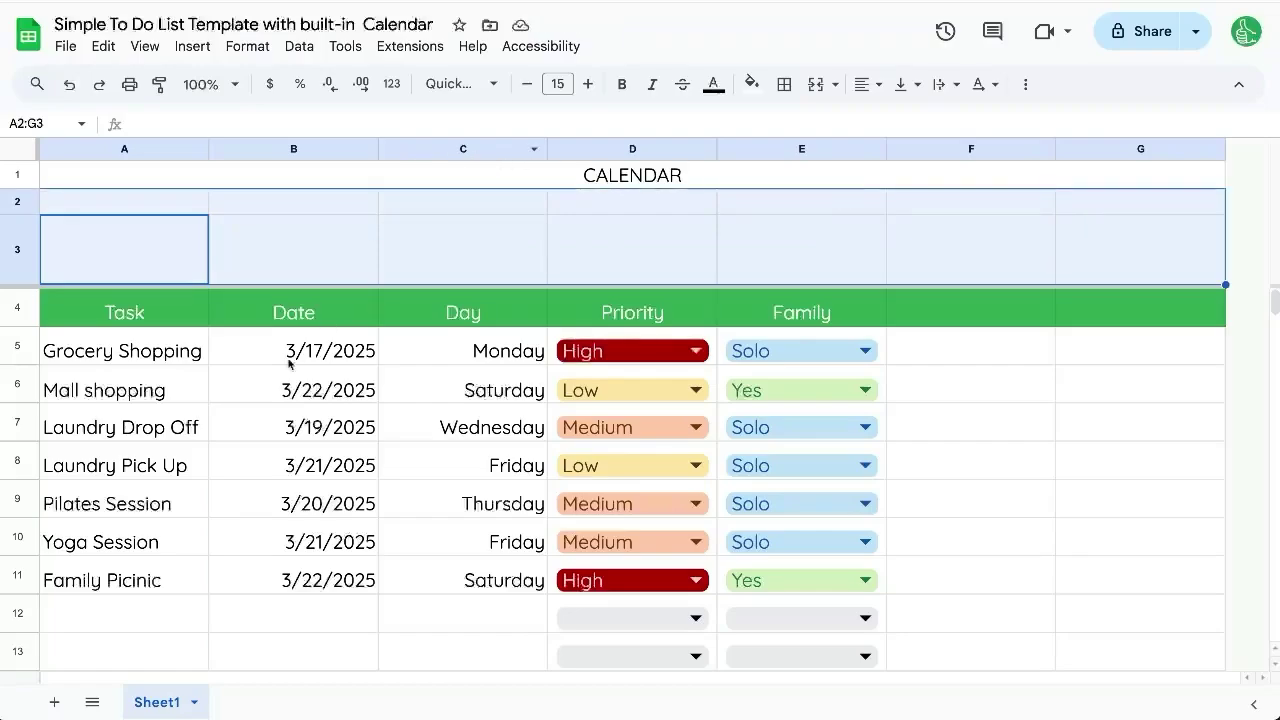
pyautogui.moveTo(200, 368); pyautogui.dragTo(323, 614)
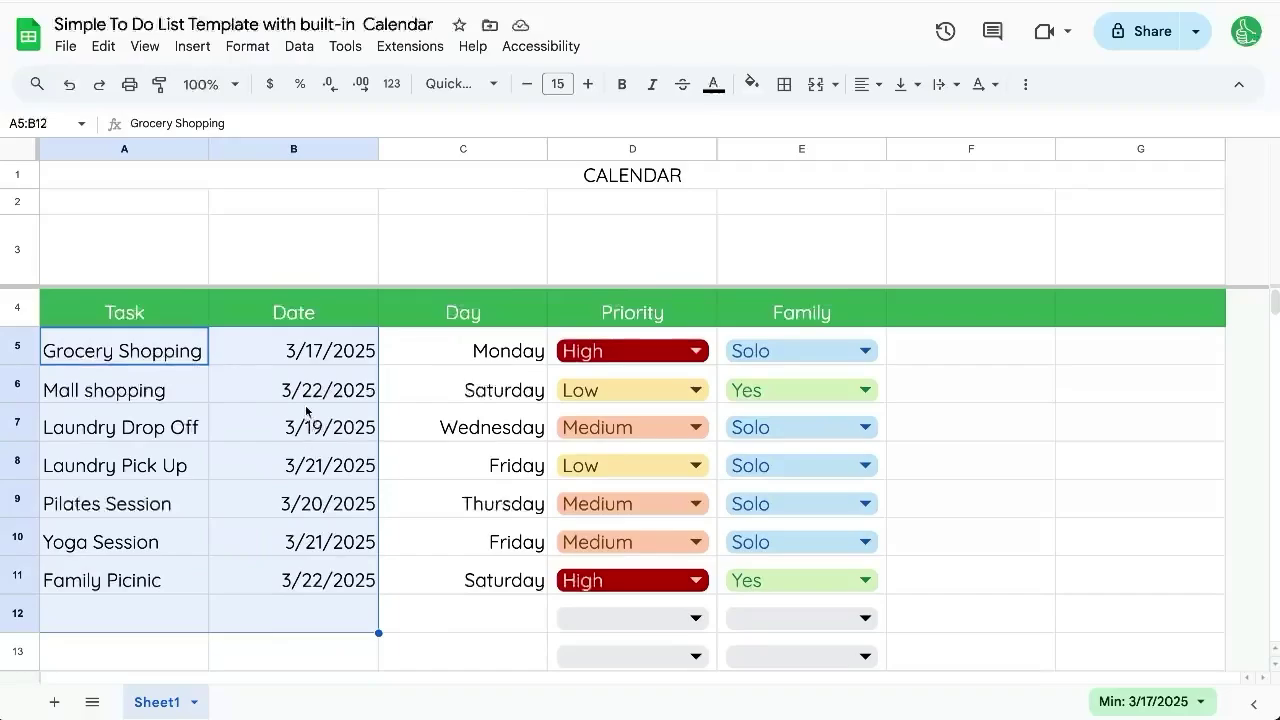
pyautogui.click(278, 397)
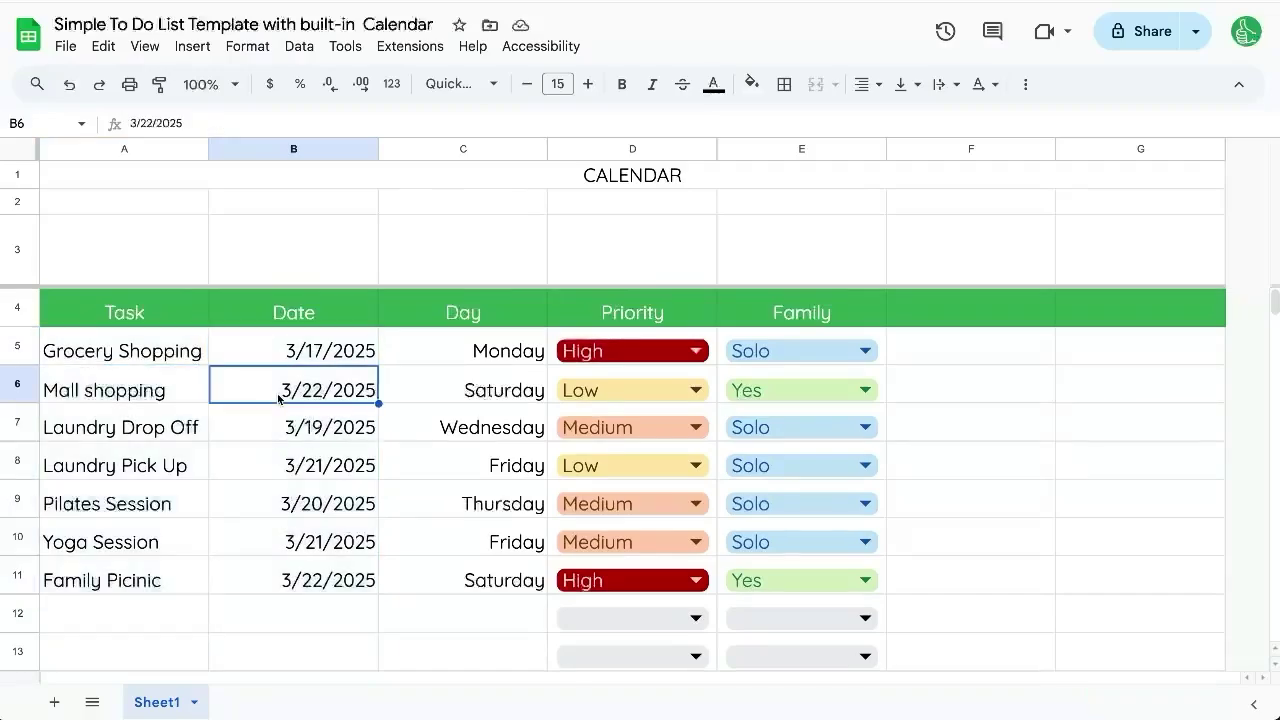
pyautogui.click(166, 231)
pyautogui.click(166, 200)
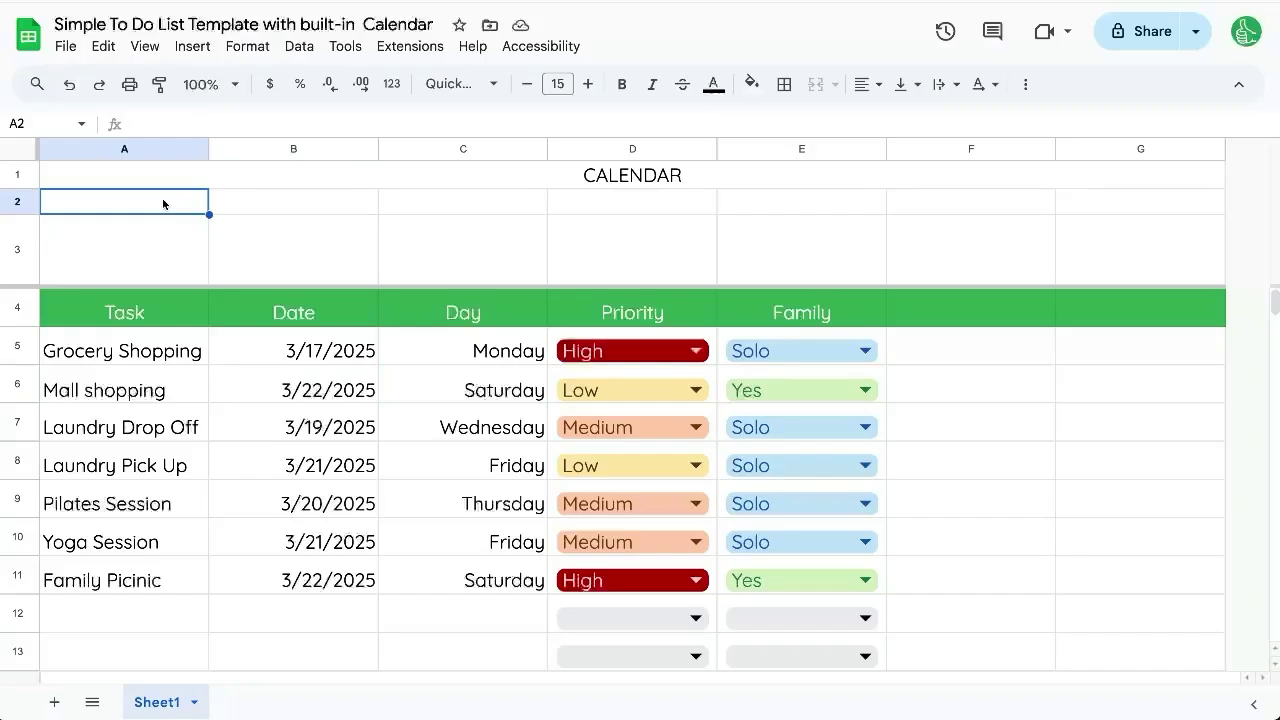
pyautogui.write('=TODAY()')
pyautogui.press('Return')
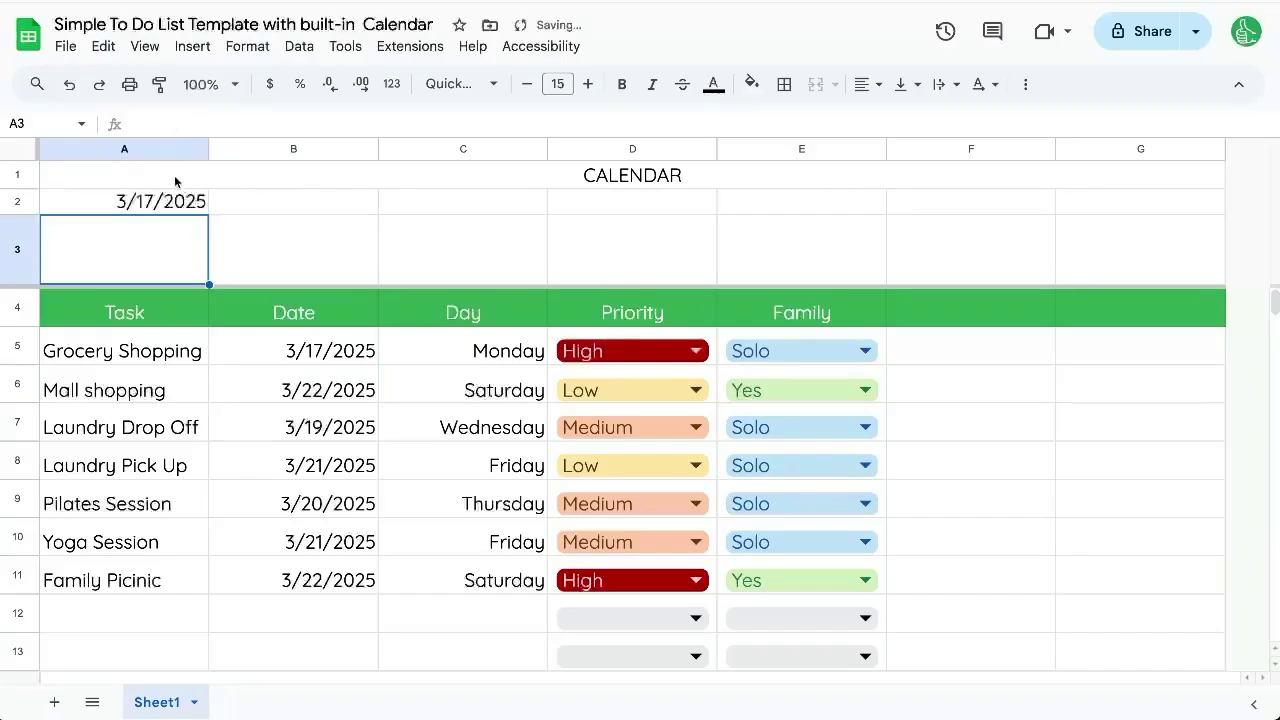
pyautogui.click(171, 177)
pyautogui.click(152, 203)
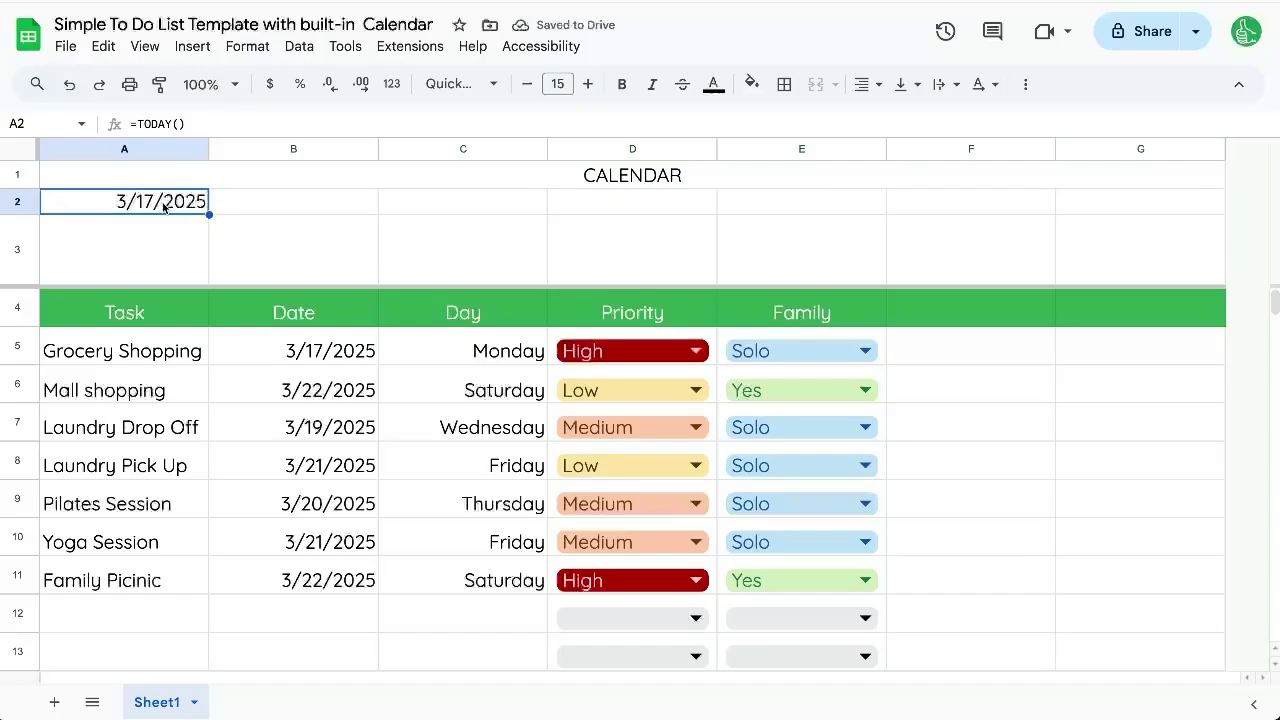
# Apply a custom day-of-week date format to A2 so it reads Monday
pyautogui.click(247, 47)
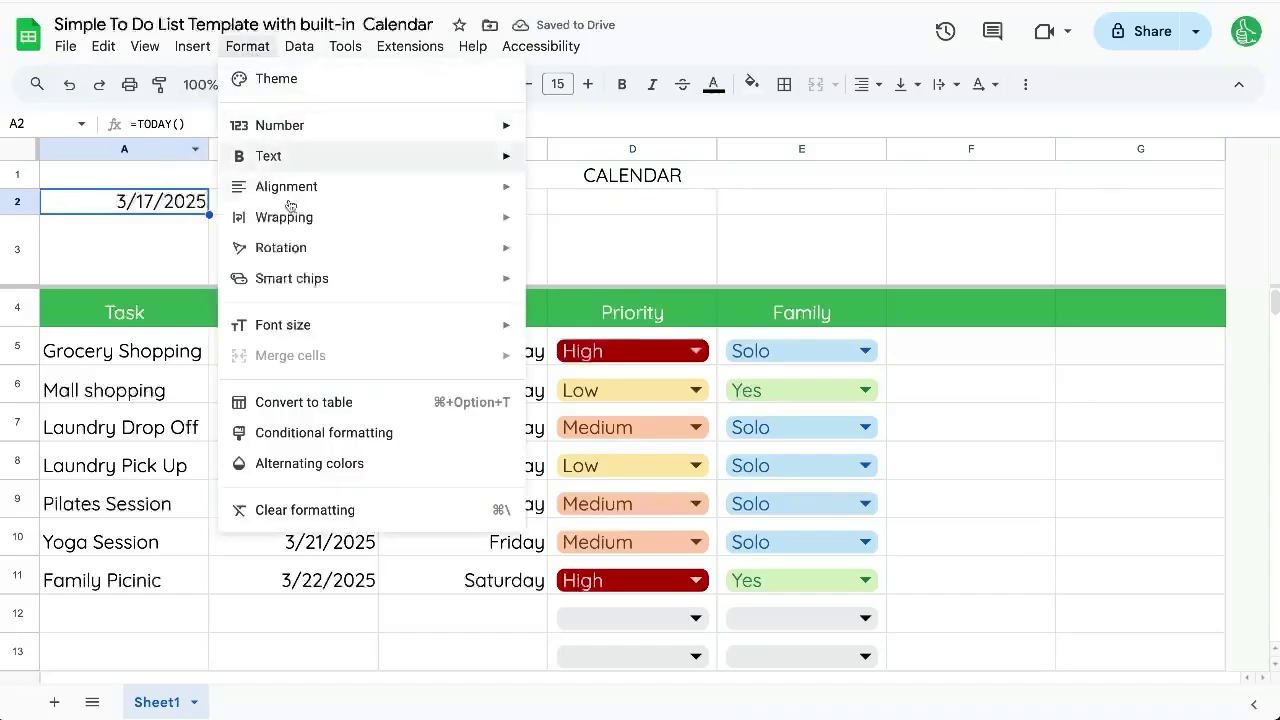
pyautogui.moveTo(418, 128)
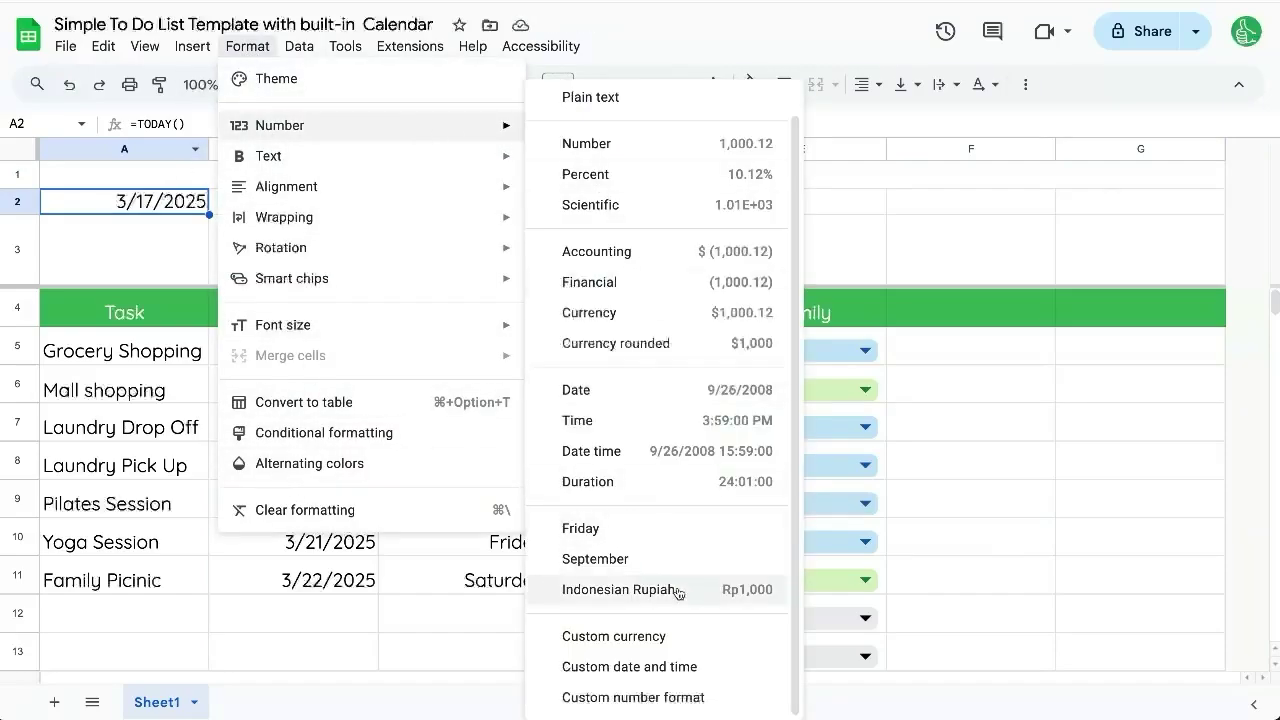
pyautogui.click(629, 666)
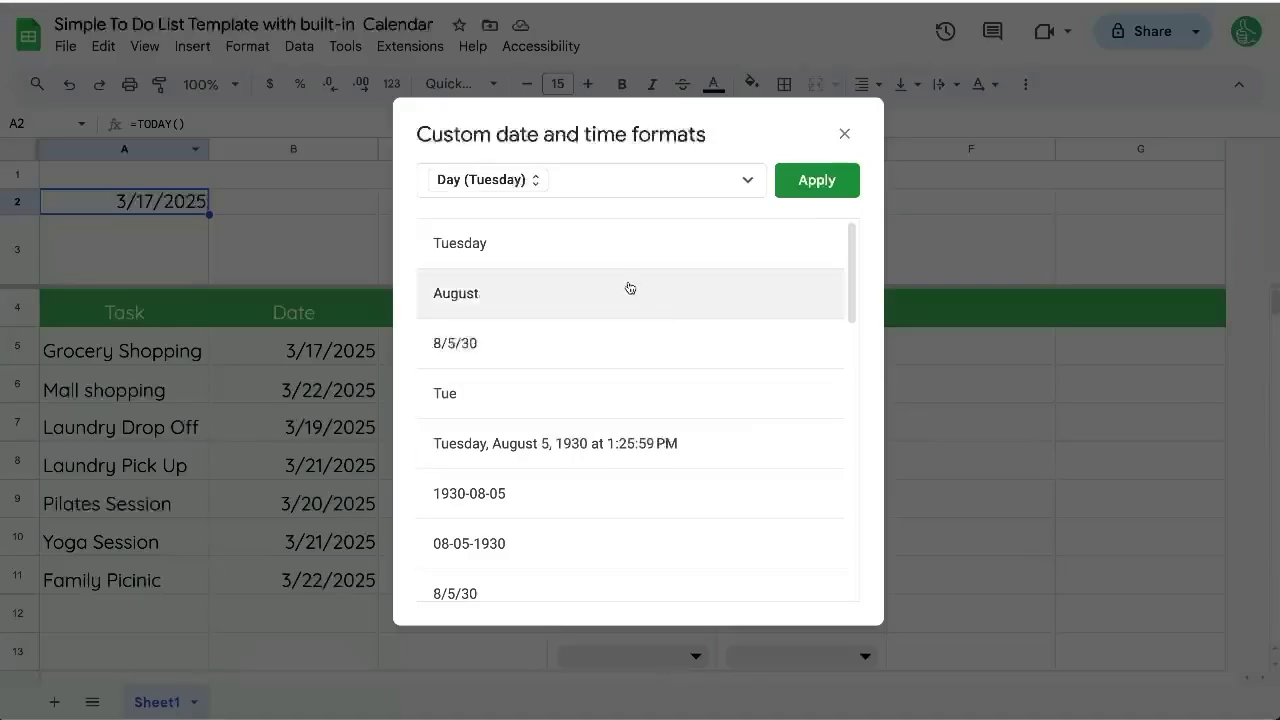
pyautogui.click(826, 190)
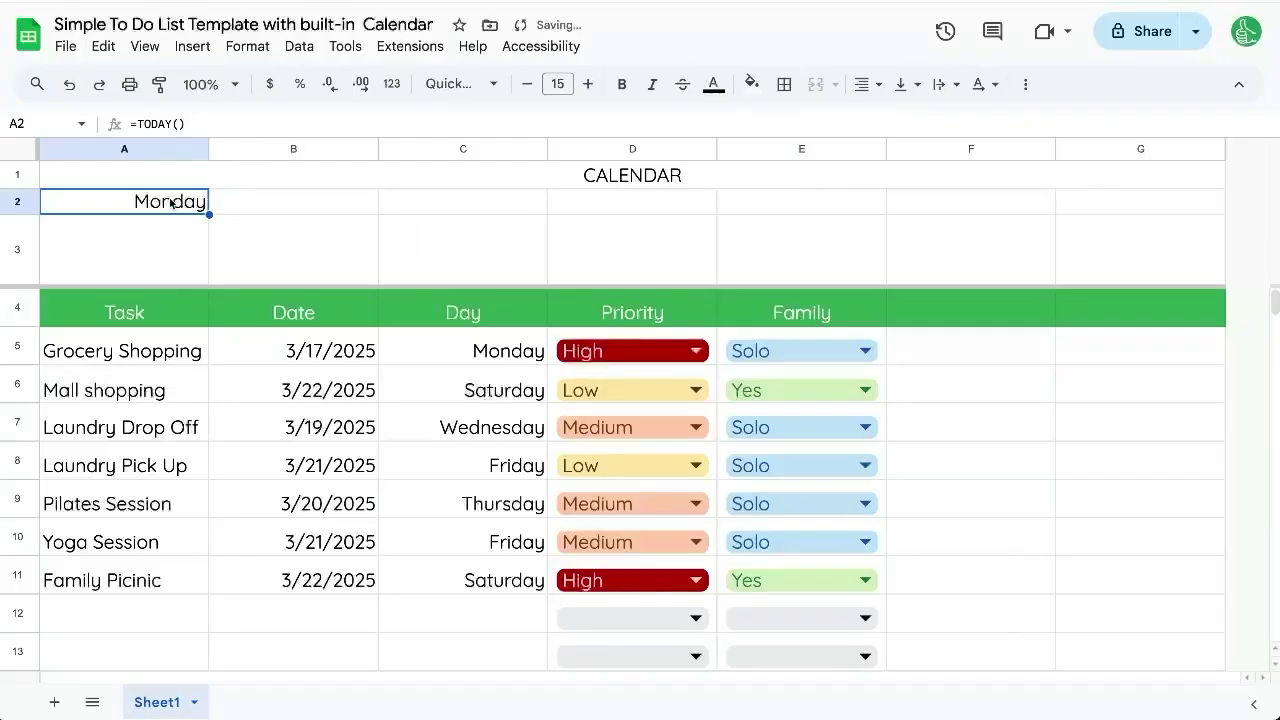
# Enter =A2+1 in B2 so it shows the following day
pyautogui.hotkey('ctrl', 'c')
pyautogui.press('Right')
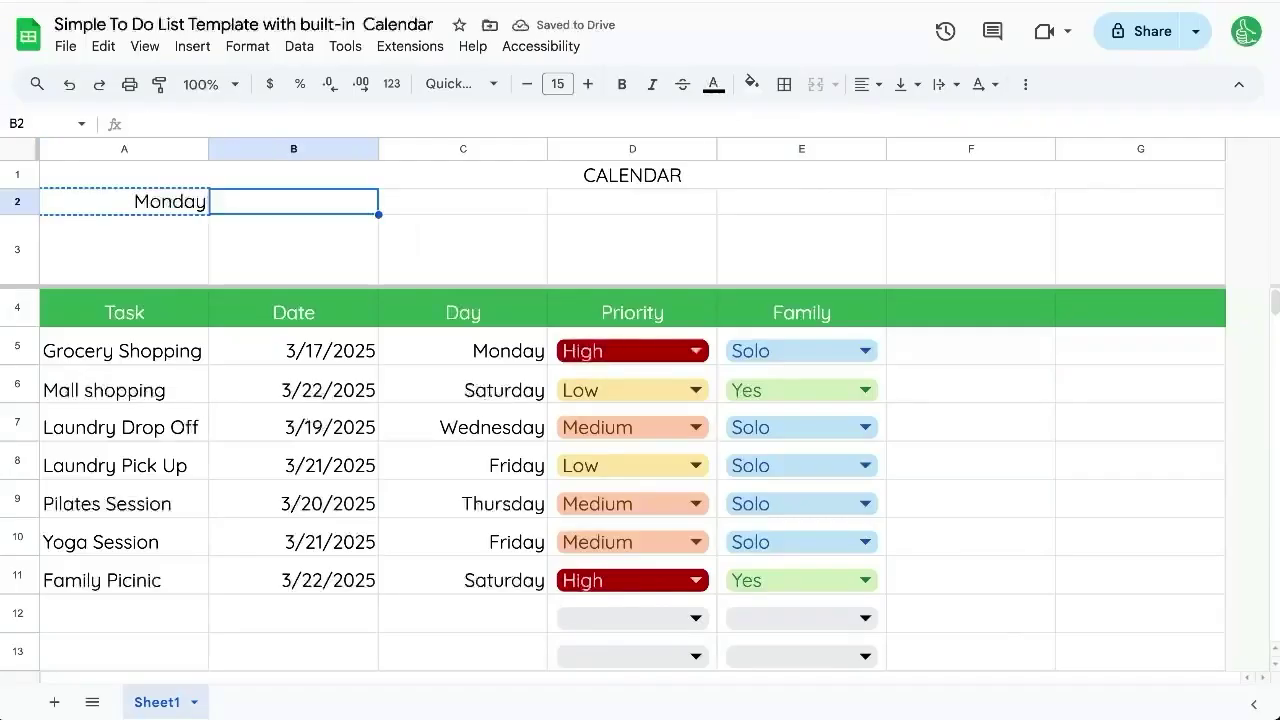
pyautogui.press('Left')
pyautogui.hotkey('ctrl', 'v')
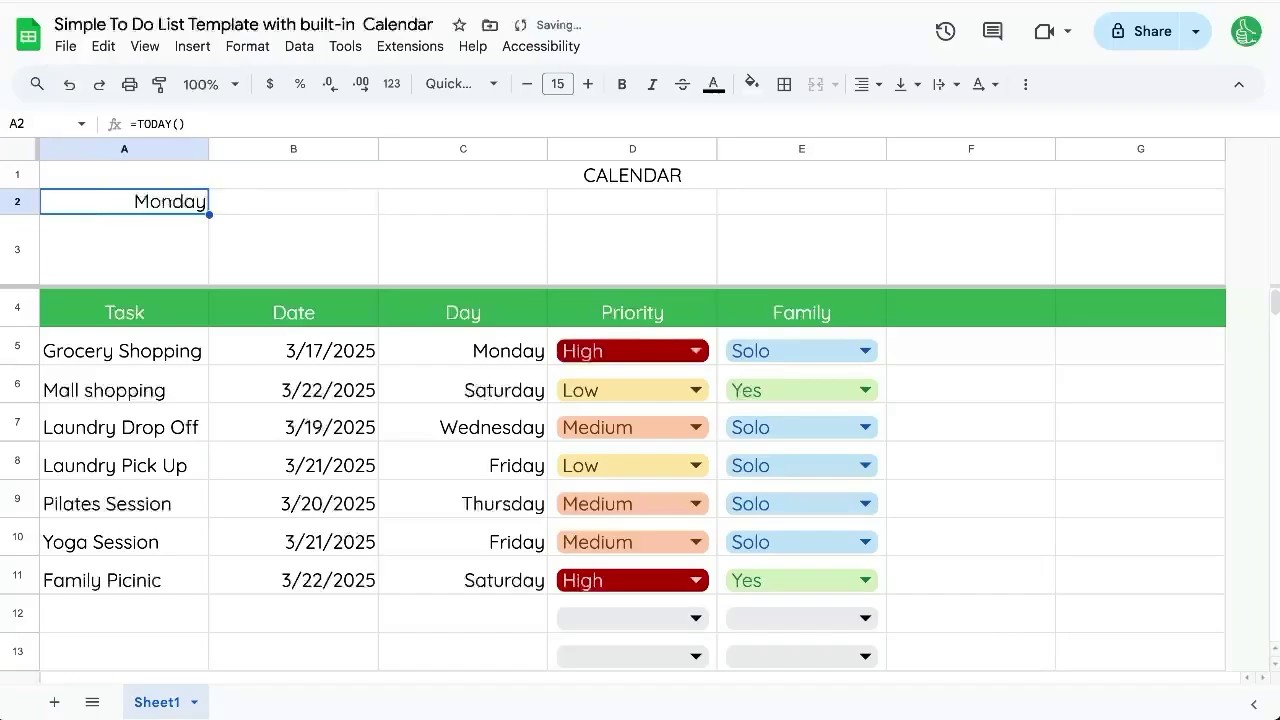
pyautogui.press('Right')
pyautogui.hotkey('ctrl', 'v')
pyautogui.tripleClick(147, 120)
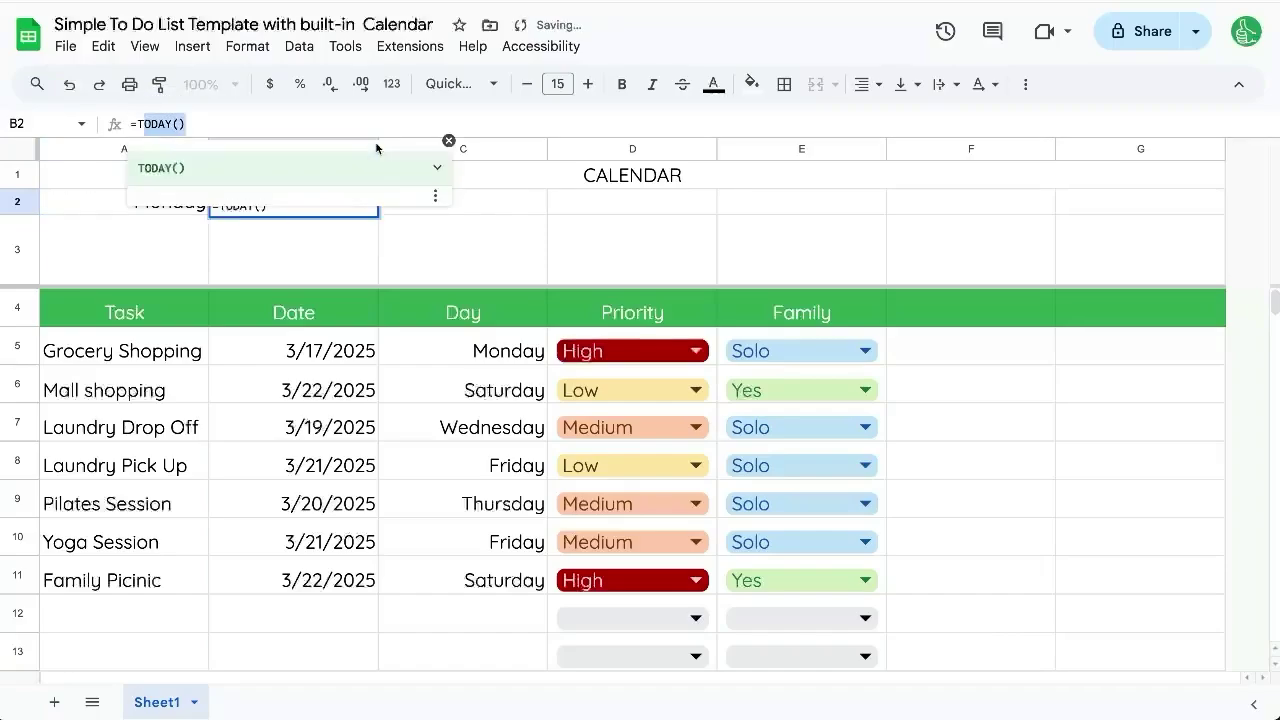
pyautogui.write('=')
pyautogui.click(137, 206)
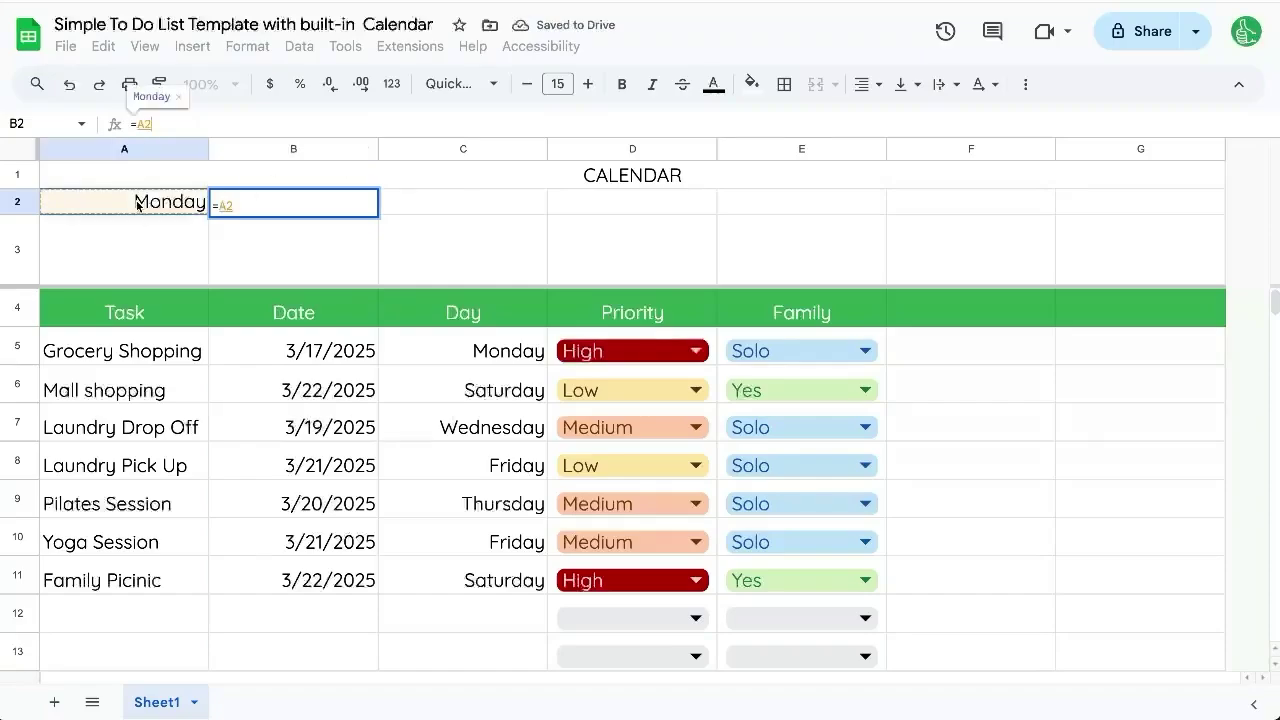
pyautogui.write('+1')
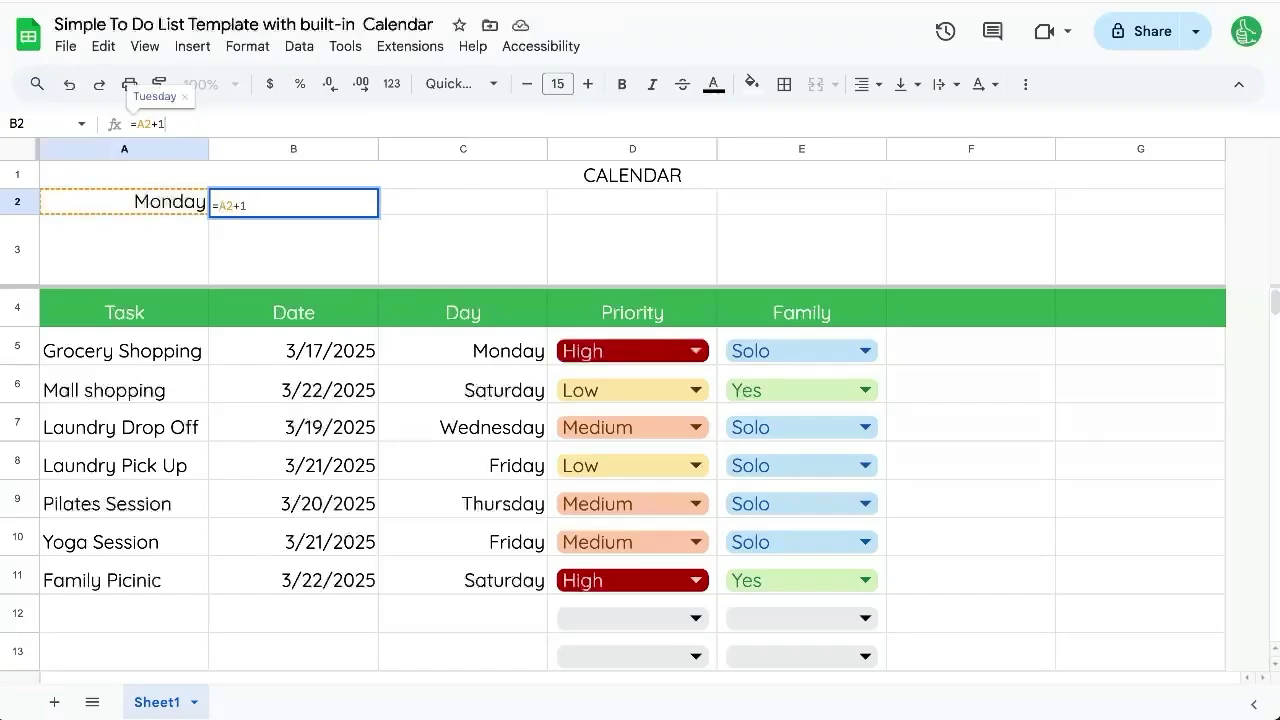
pyautogui.press('Return')
# Copy the next-day formula across to G2 and centre the weekday names A2:G2
pyautogui.hotkey('ctrl', 'c')
pyautogui.hotkey('shift', 'Right')
pyautogui.hotkey('shift', 'Right')
pyautogui.hotkey('shift', 'Right')
pyautogui.hotkey('shift', 'Right')
pyautogui.hotkey('shift', 'Right')
pyautogui.hotkey('ctrl', 'v')
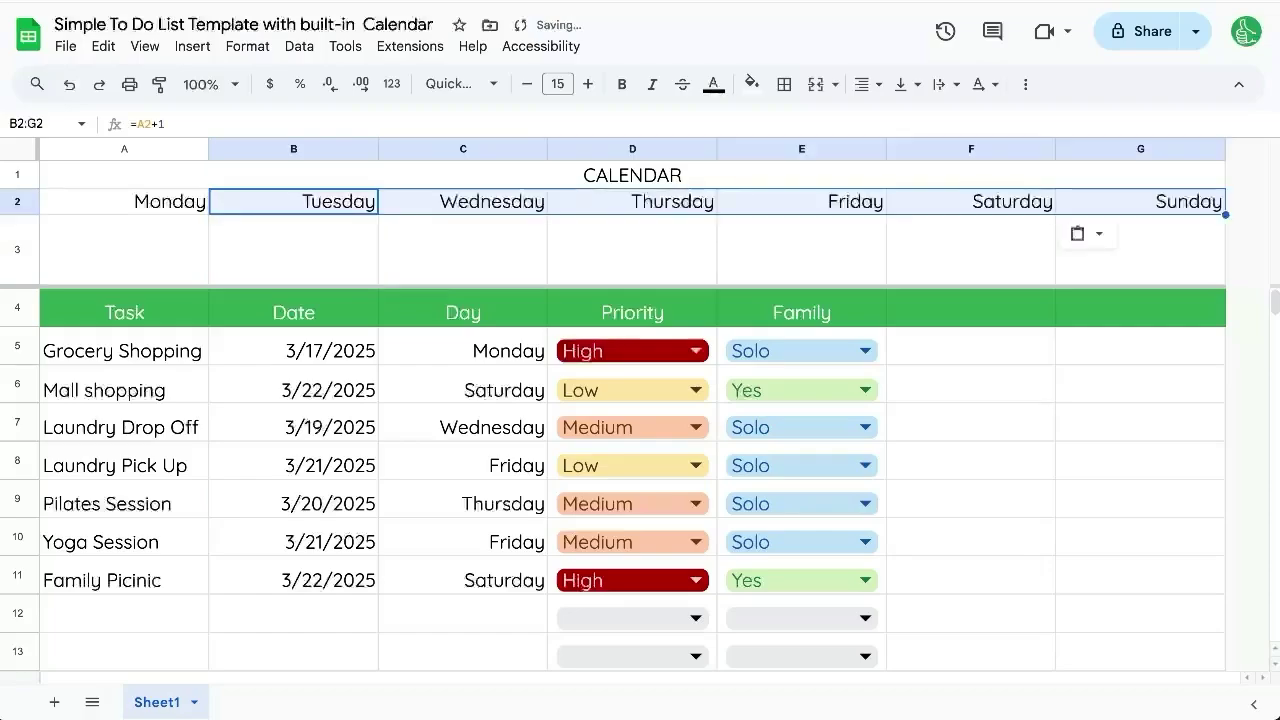
pyautogui.click(124, 201)
pyautogui.moveTo(125, 205); pyautogui.dragTo(1133, 209)
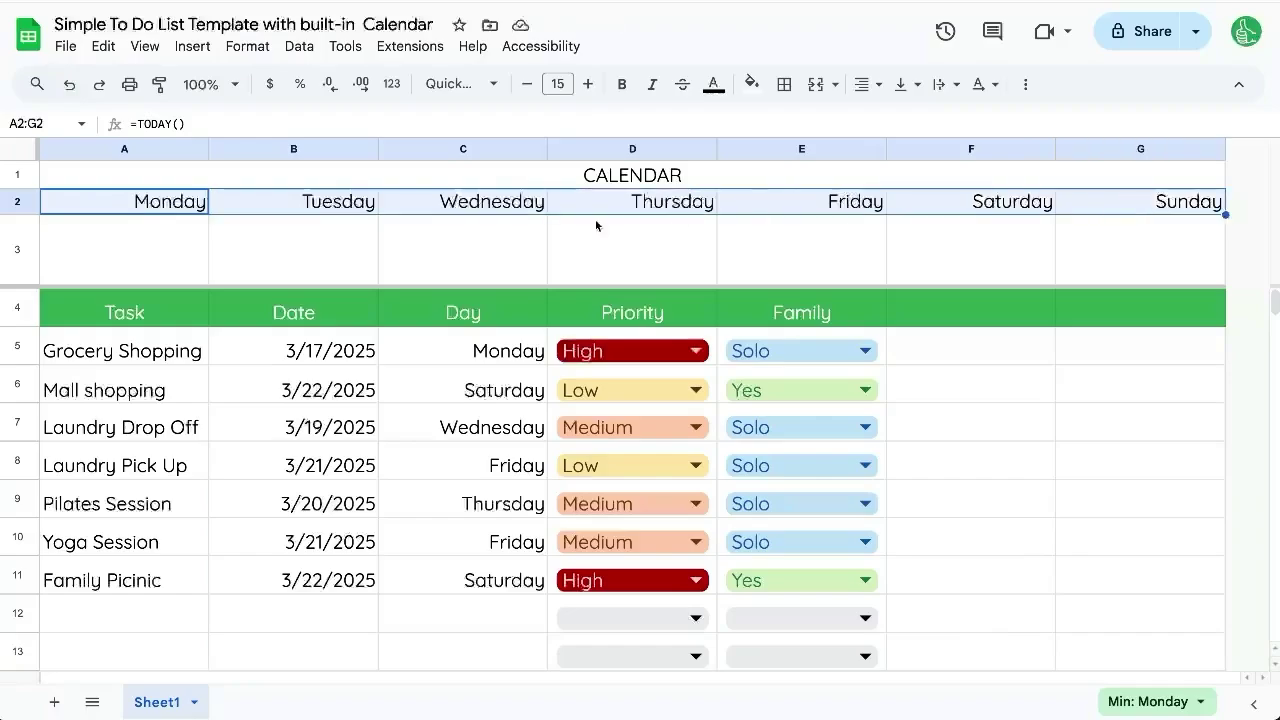
pyautogui.moveTo(185, 254); pyautogui.dragTo(1183, 272)
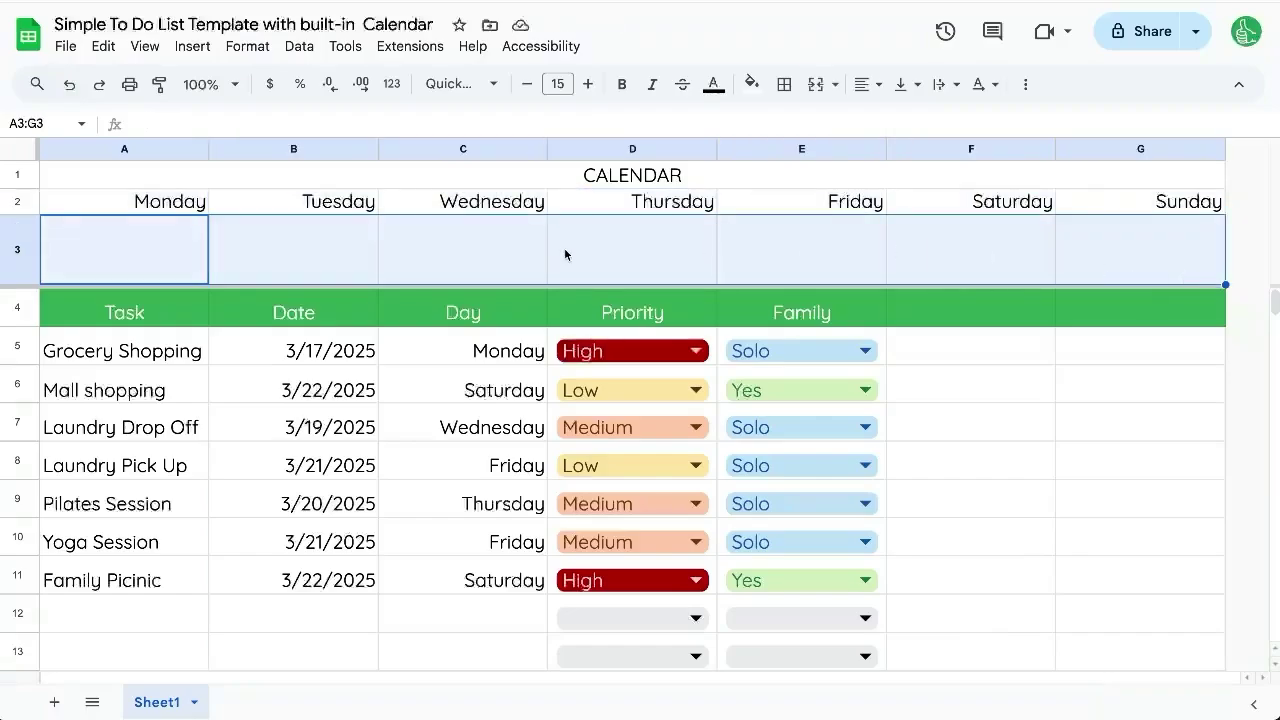
pyautogui.moveTo(205, 200); pyautogui.dragTo(1057, 200)
pyautogui.hotkey('ctrl', 'shift', 'e')
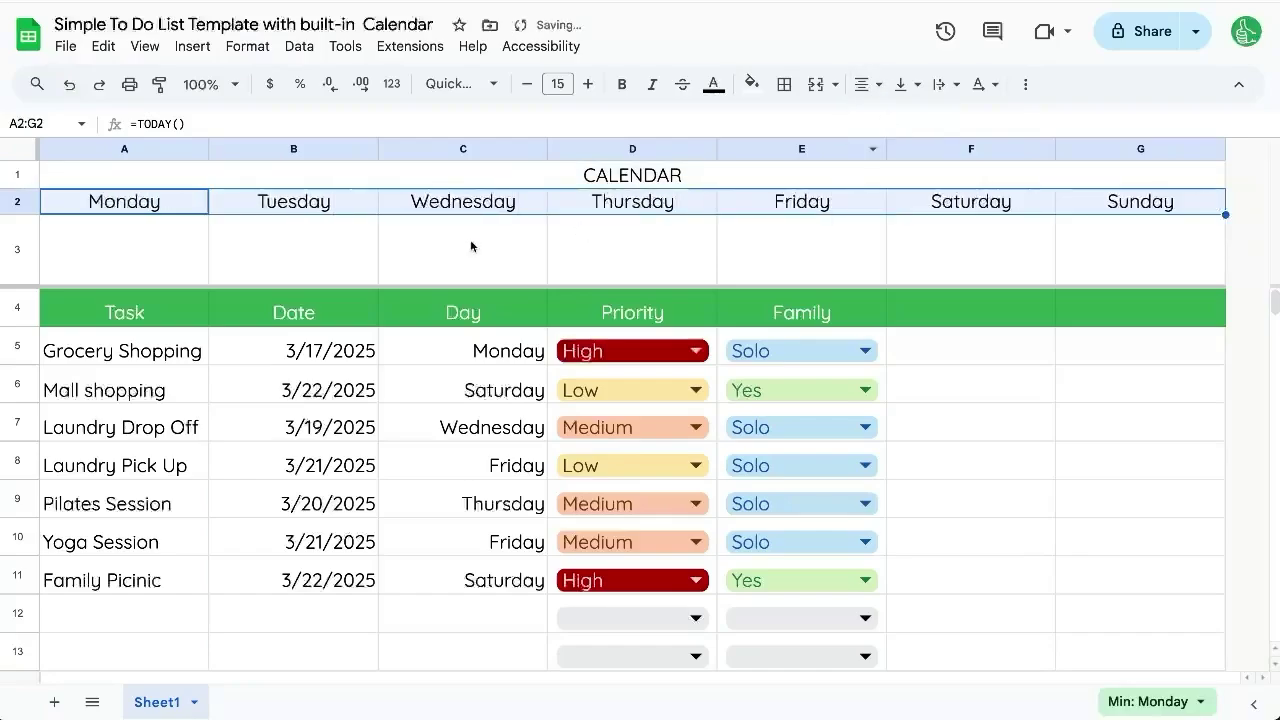
pyautogui.click(146, 254)
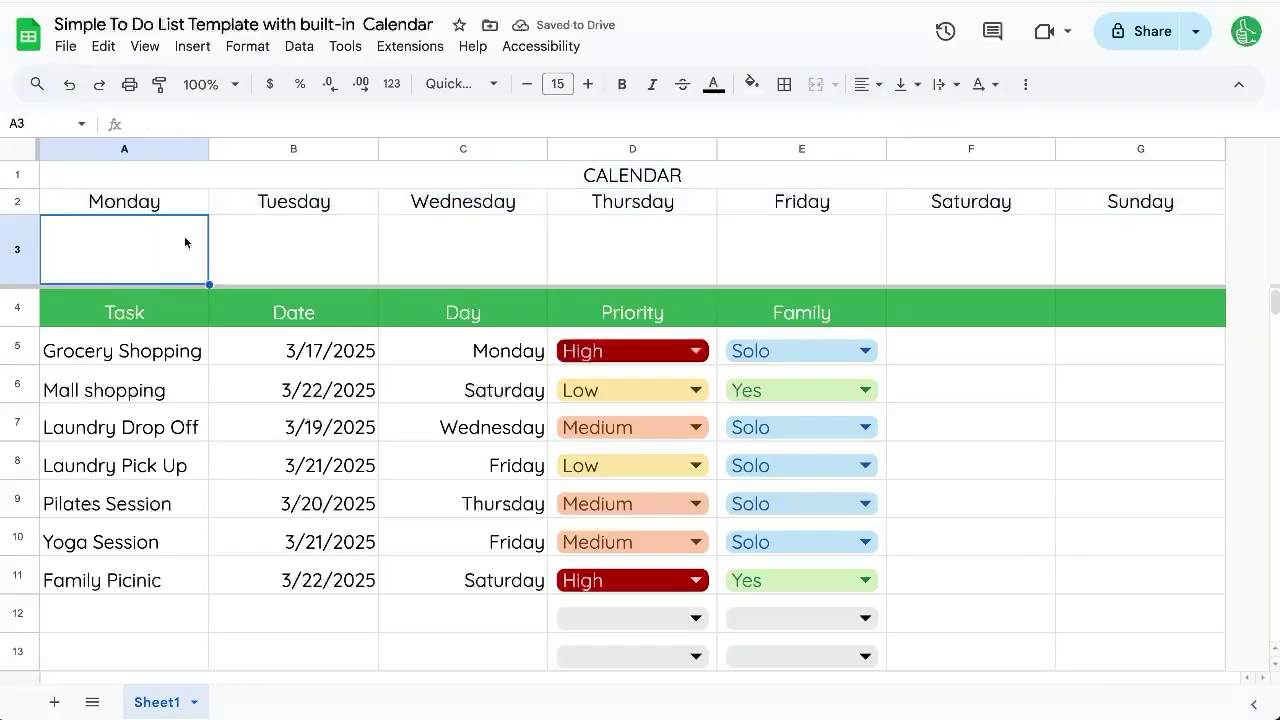
pyautogui.moveTo(150, 358); pyautogui.dragTo(140, 582)
# Enter =FILTER(A4:A,B4:B=A2) in A3 to list Monday's tasks
pyautogui.click(119, 249)
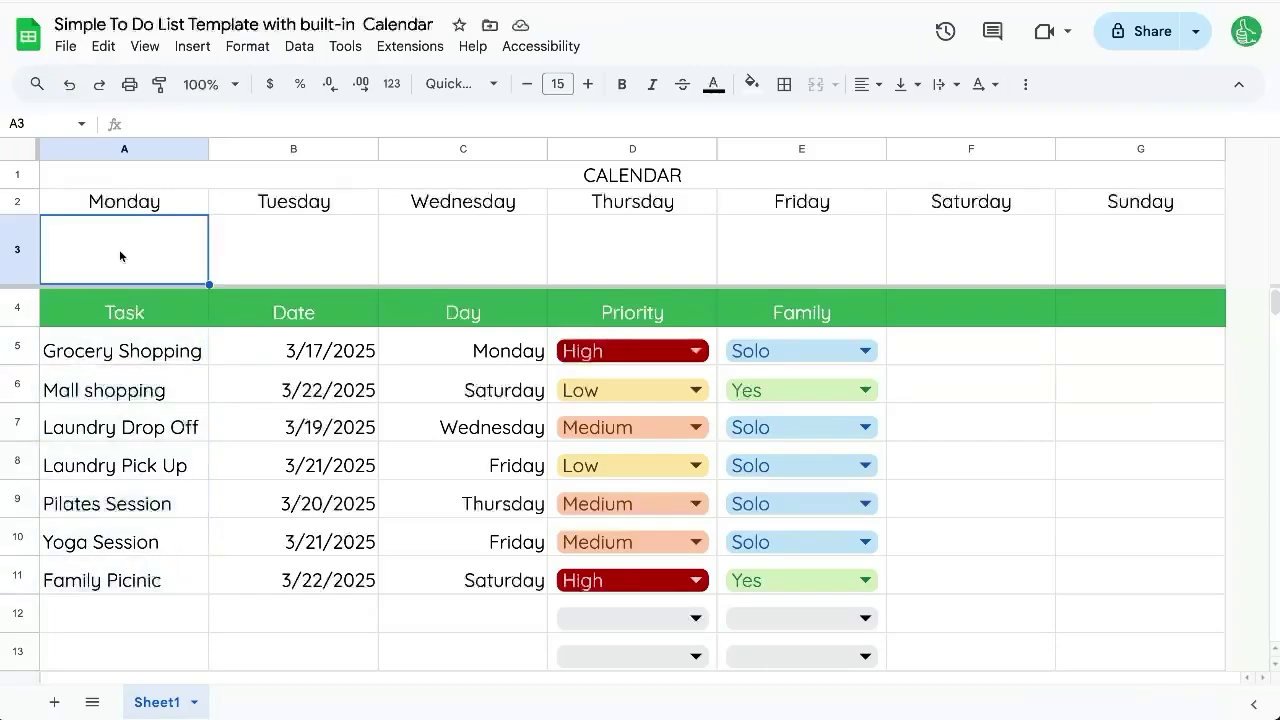
pyautogui.write('=FILTER(')
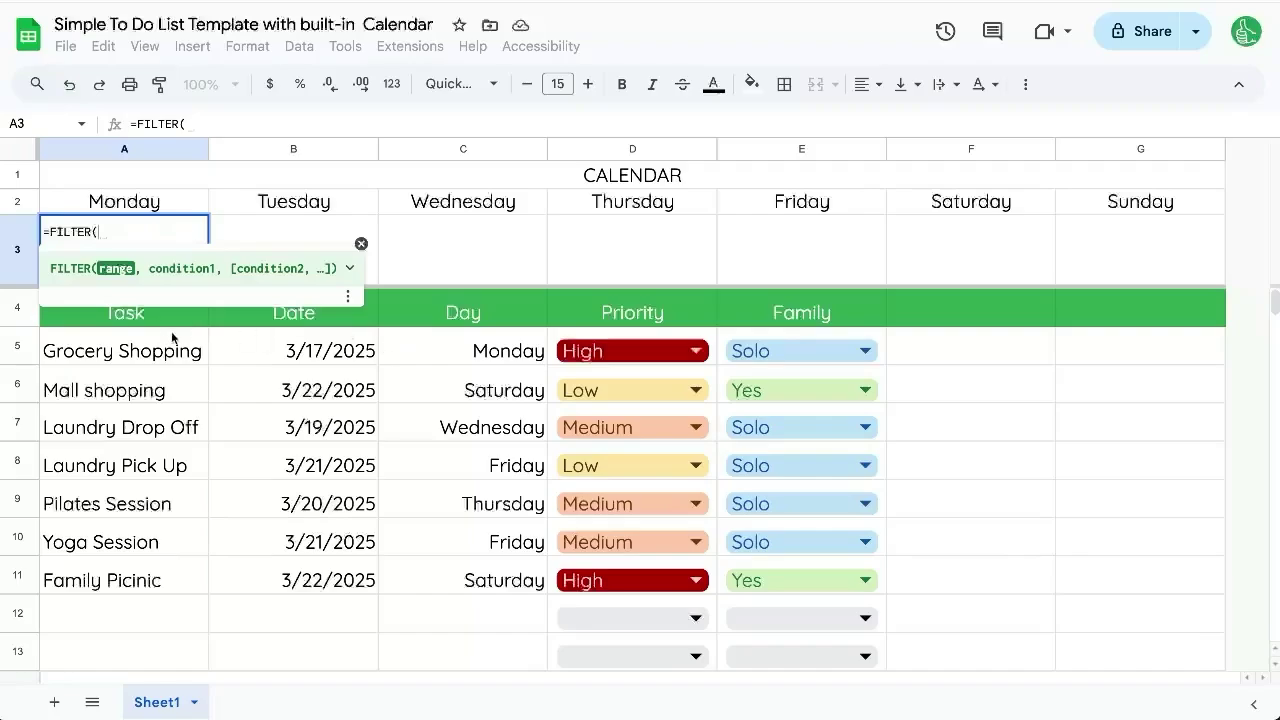
pyautogui.moveTo(171, 331); pyautogui.dragTo(150, 668)
pyautogui.write(',')
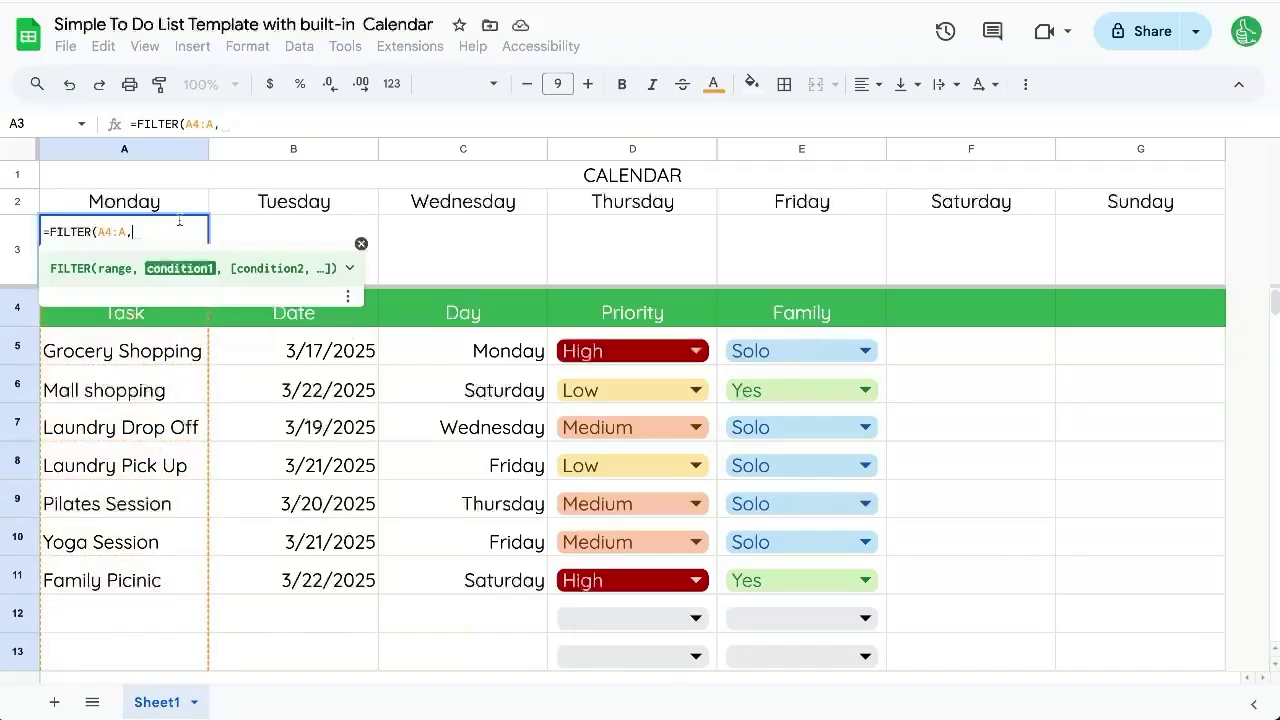
pyautogui.write('B4:')
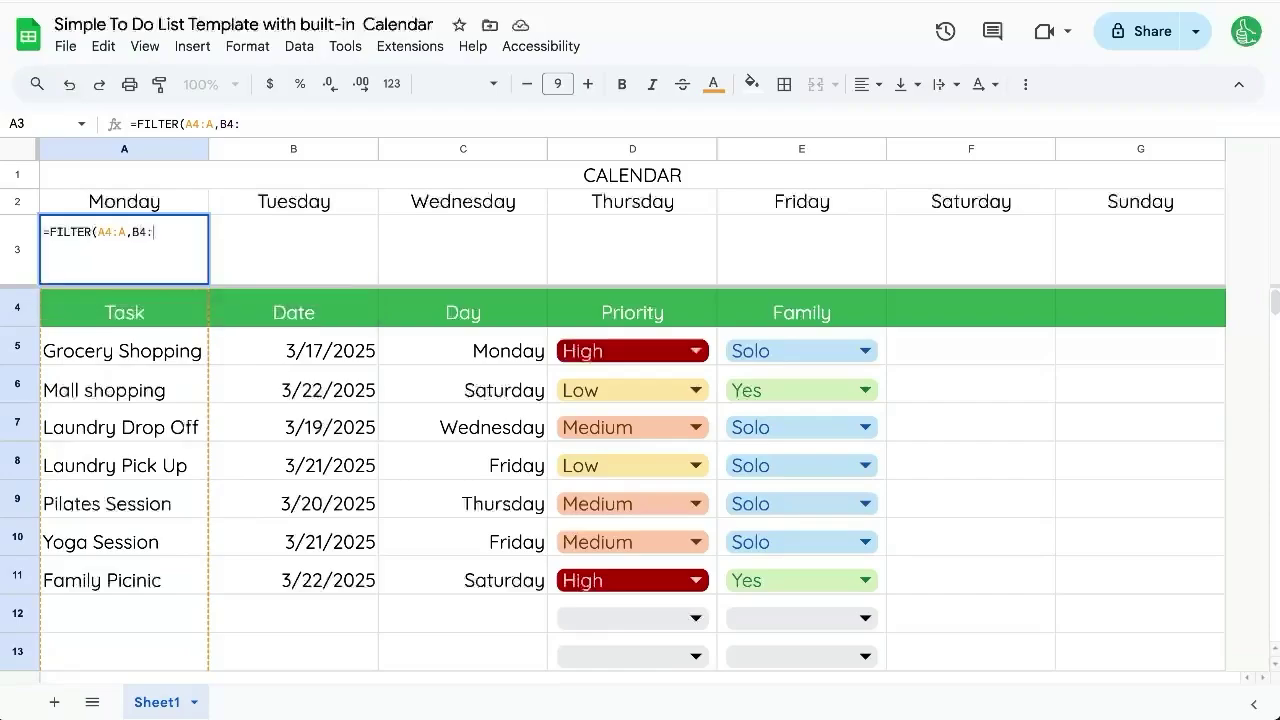
pyautogui.write('B=')
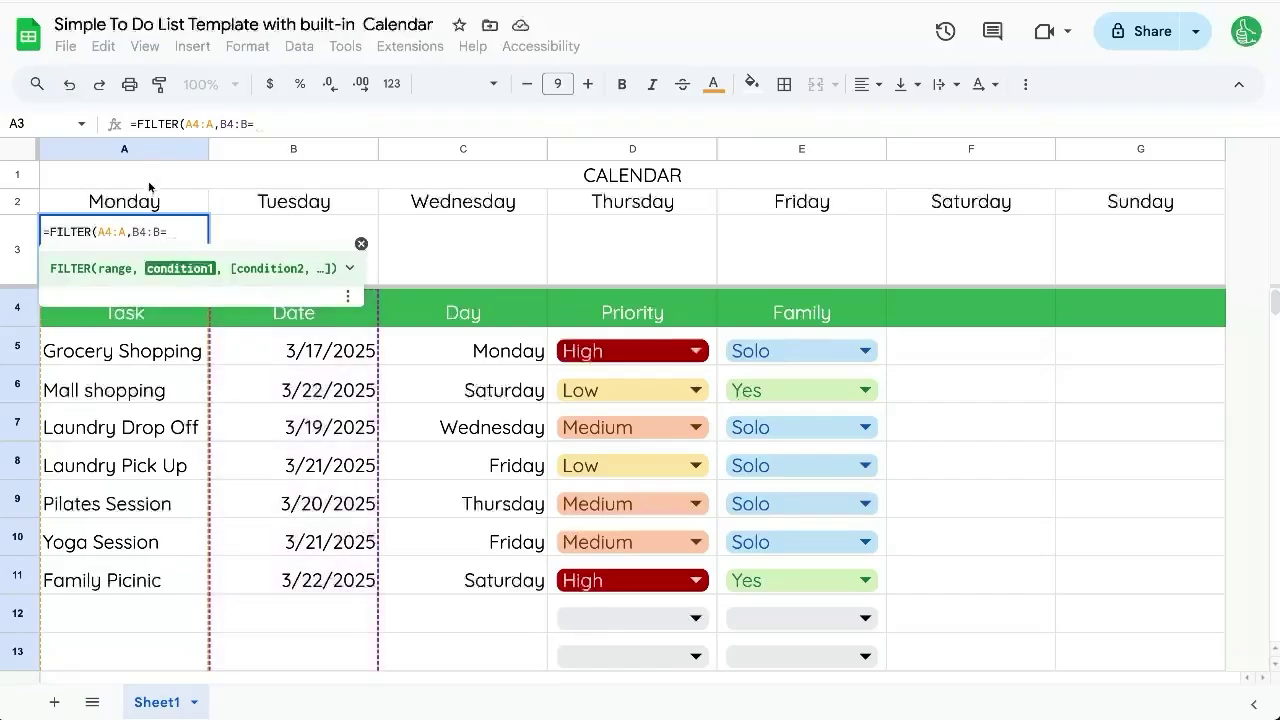
pyautogui.click(143, 198)
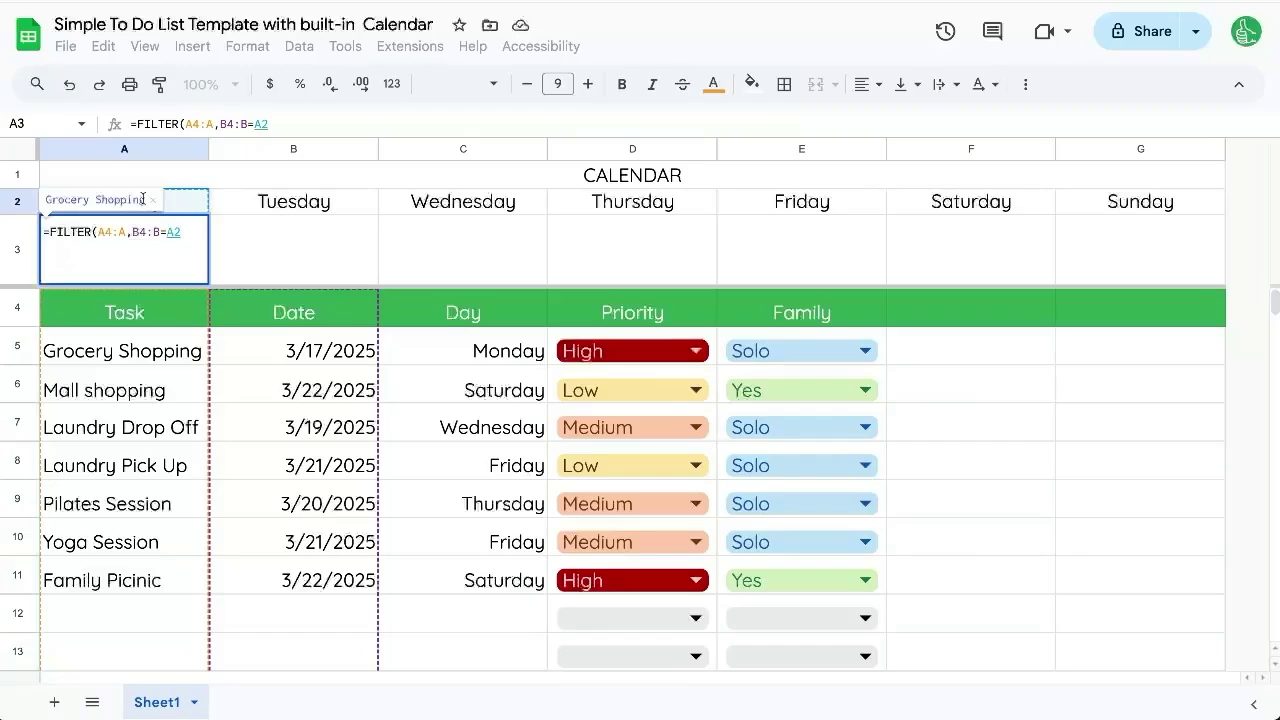
pyautogui.press('Return')
pyautogui.click(161, 260)
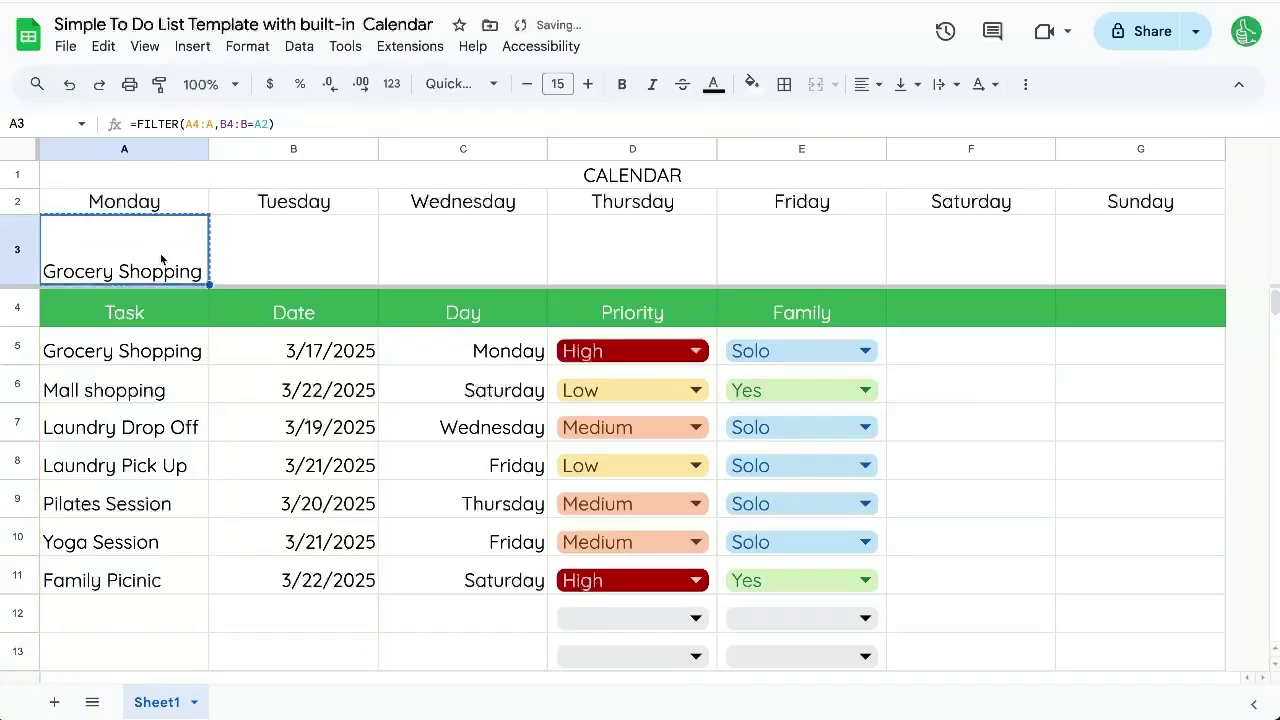
# Lock the ranges in A3's formula as $A4:$A and $B4:$B
pyautogui.click(183, 124)
pyautogui.write('$')
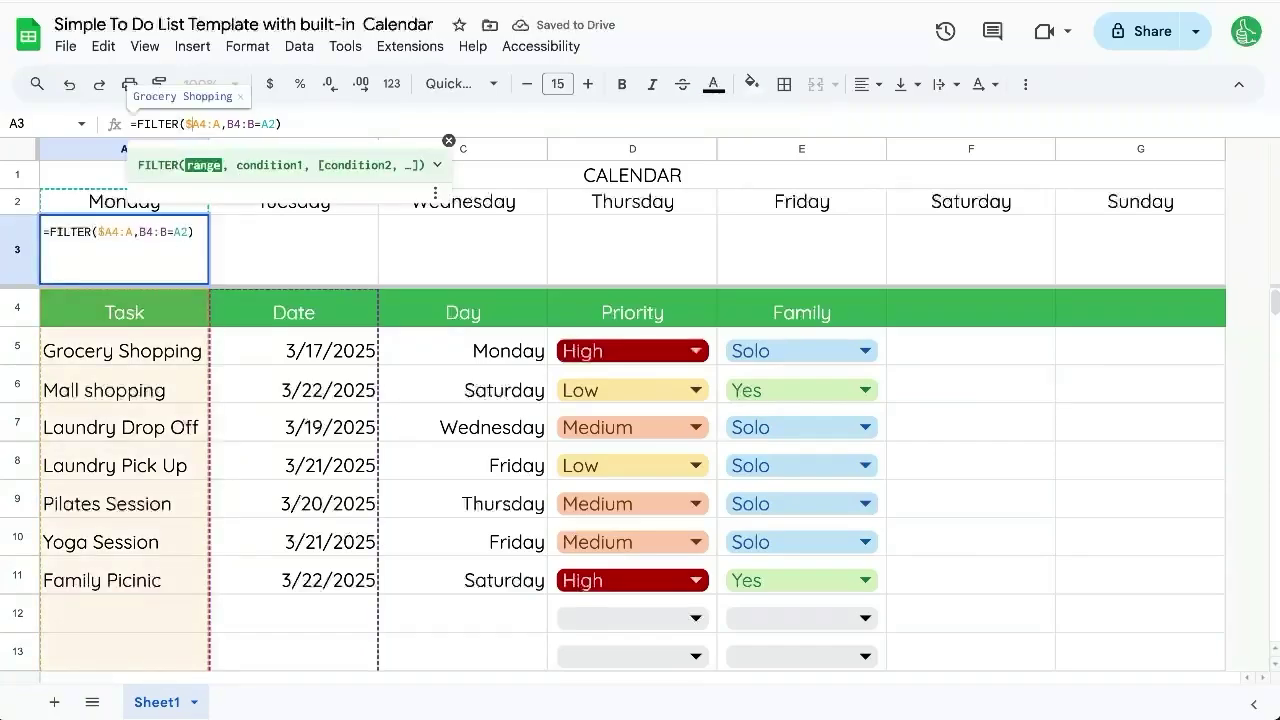
pyautogui.press('Right')
pyautogui.write('$')
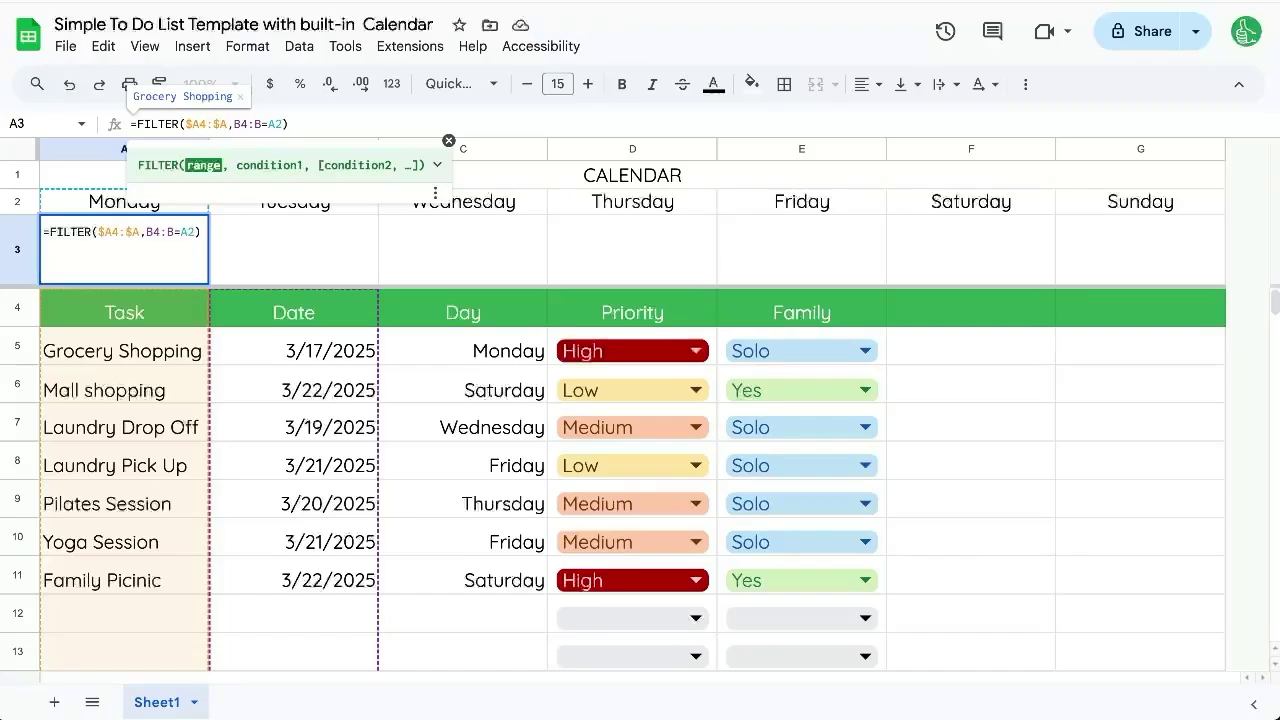
pyautogui.press('Right')
pyautogui.press('Right')
pyautogui.write('$')
pyautogui.press('Right')
pyautogui.press('Right')
pyautogui.press('Right')
pyautogui.write('$')
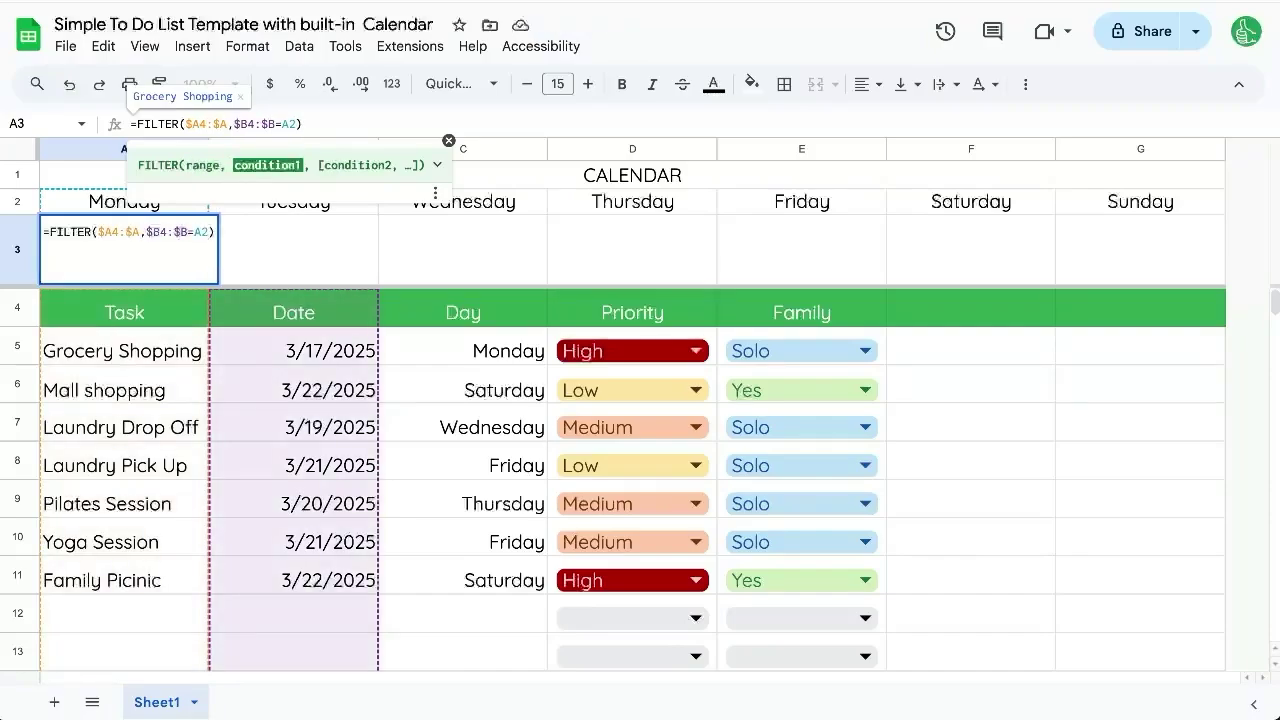
# Copy A3's locked FILTER formula across row 3 into the other weekday cells
pyautogui.press('Return')
pyautogui.press('Up')
pyautogui.hotkey('ctrl', 'c')
pyautogui.press('Right')
pyautogui.hotkey('ctrl', 'v')
pyautogui.press('Right')
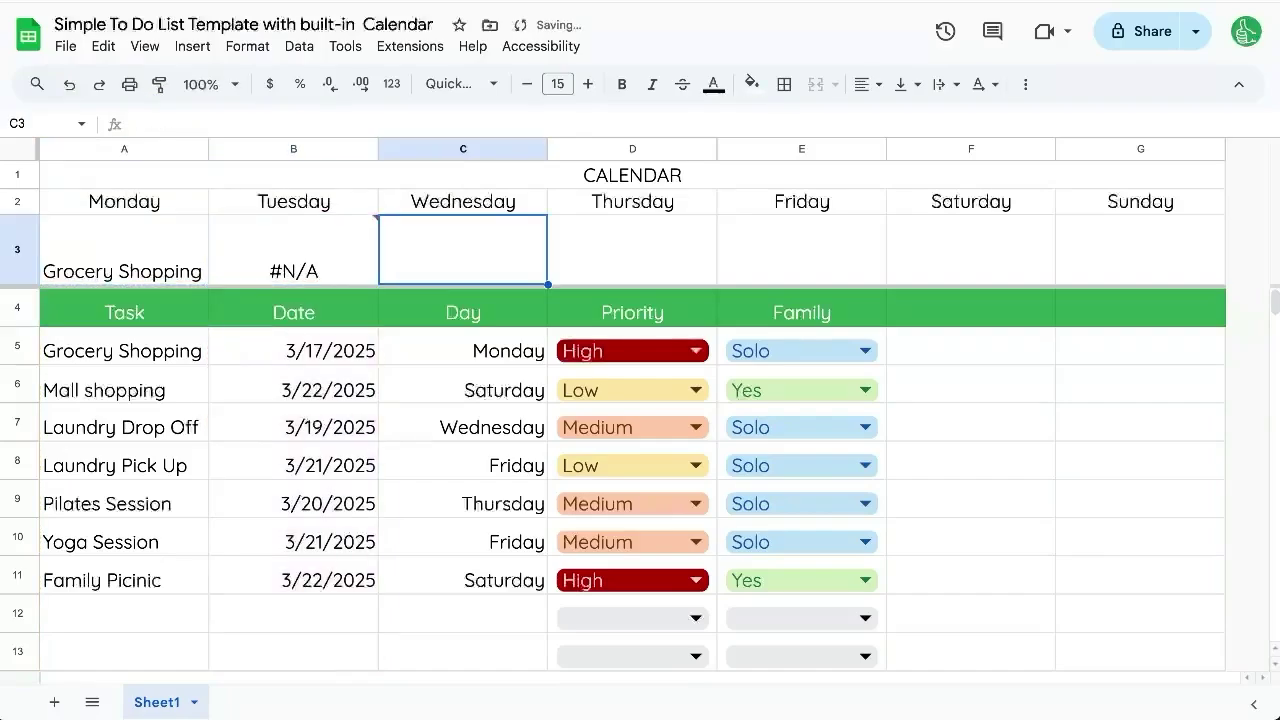
pyautogui.hotkey('ctrl', 'v')
pyautogui.press('Right')
pyautogui.hotkey('ctrl', 'v')
pyautogui.press('Right')
pyautogui.hotkey('ctrl', 'v')
pyautogui.press('Right')
pyautogui.hotkey('ctrl', 'v')
pyautogui.press('Right')
pyautogui.hotkey('ctrl', 'v')
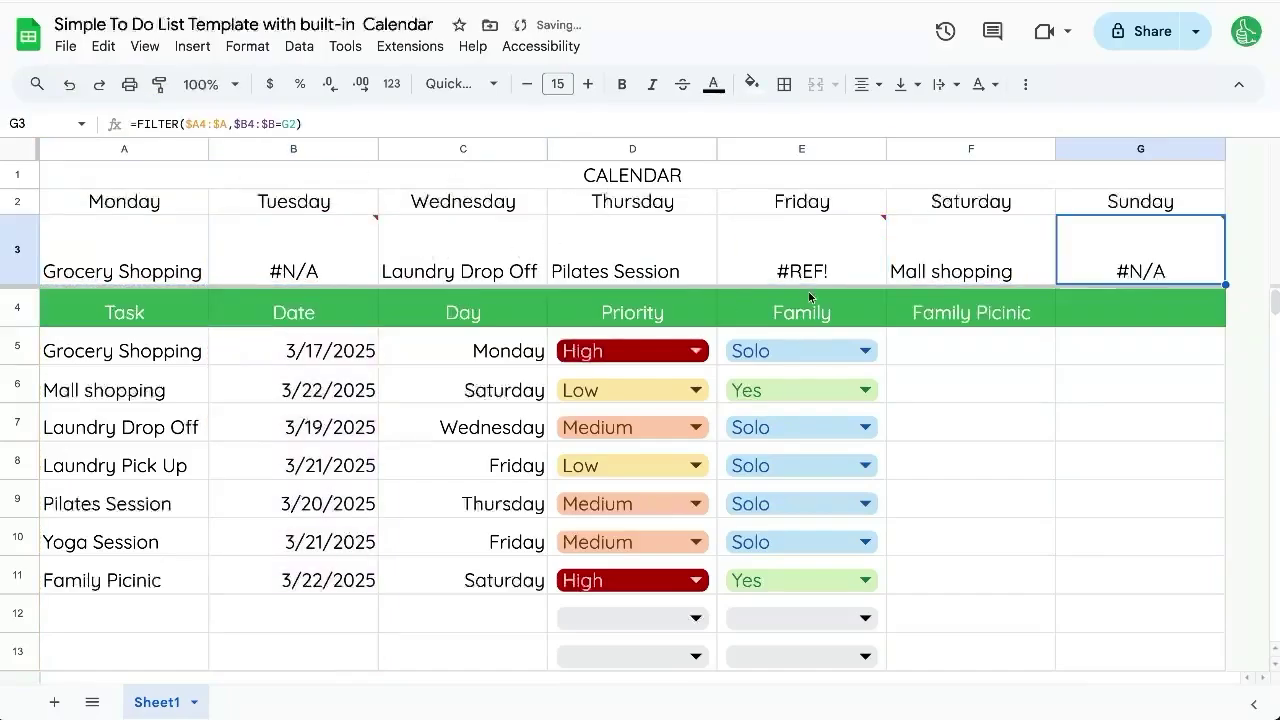
# Inspect Friday's #REF! error and re-enter =B8 in C8 so it shows Friday
pyautogui.click(815, 248)
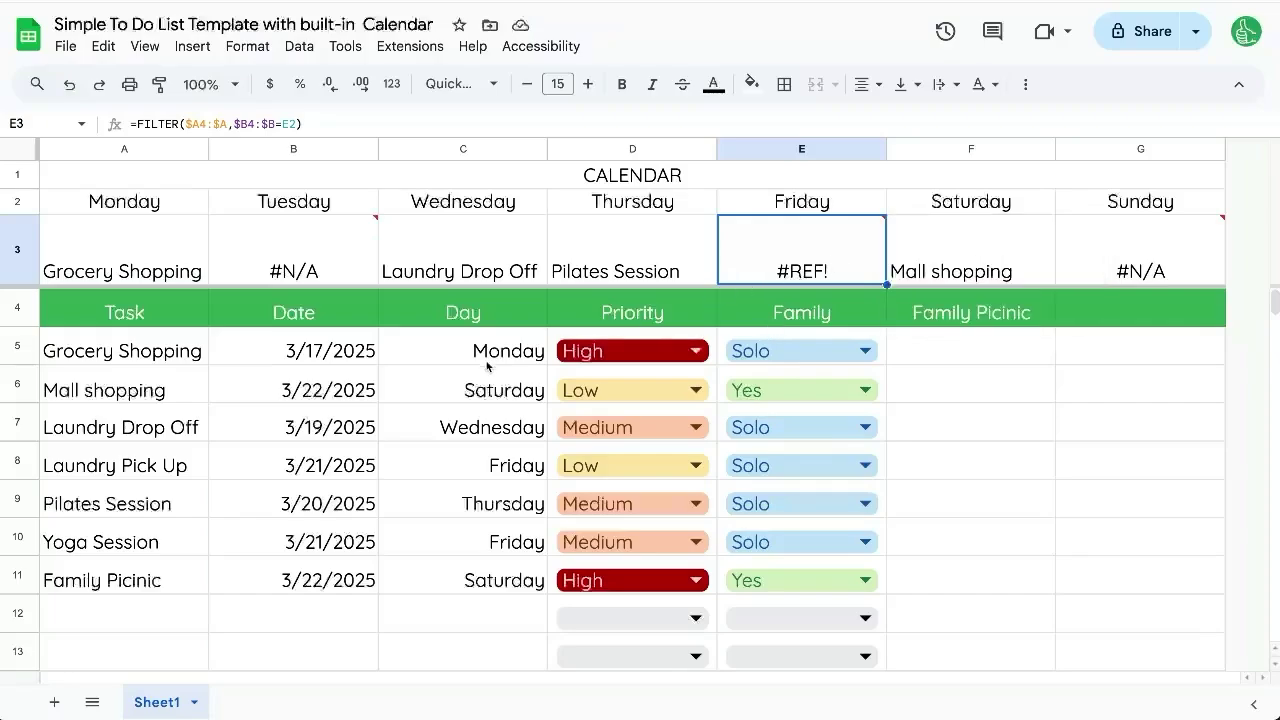
pyautogui.click(464, 466)
pyautogui.write('=B8')
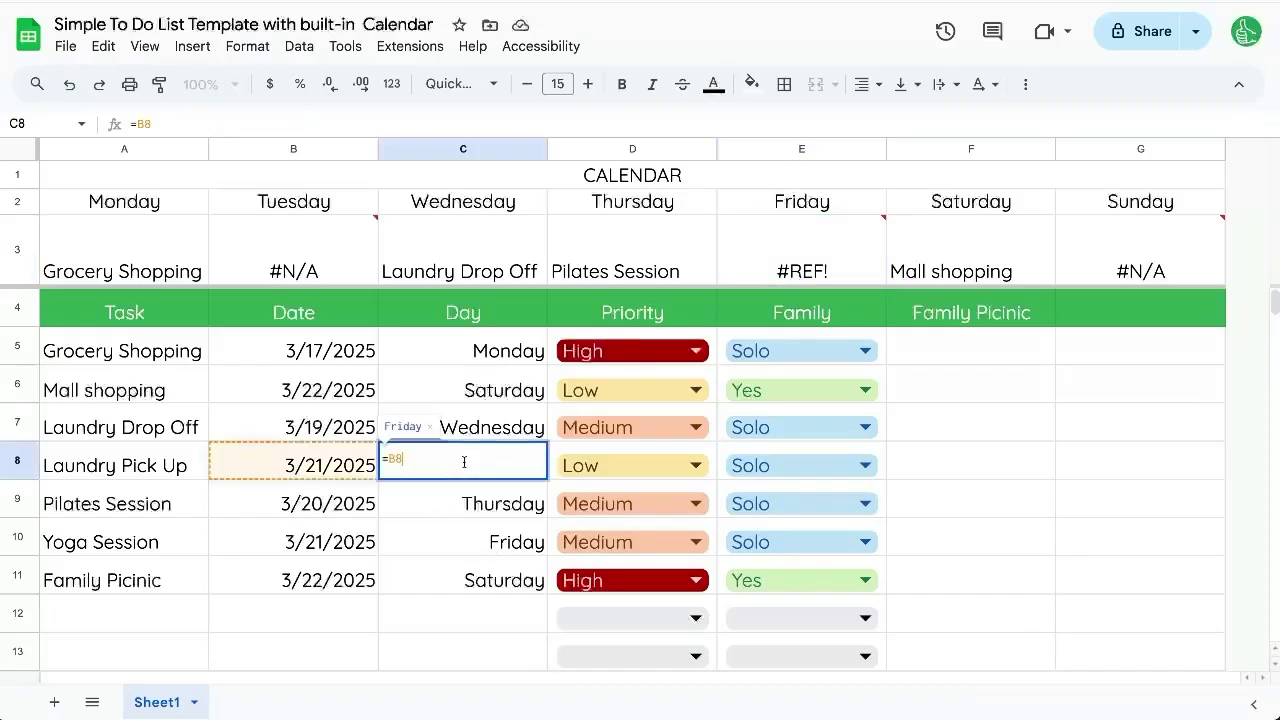
pyautogui.click(484, 545)
pyautogui.click(494, 463)
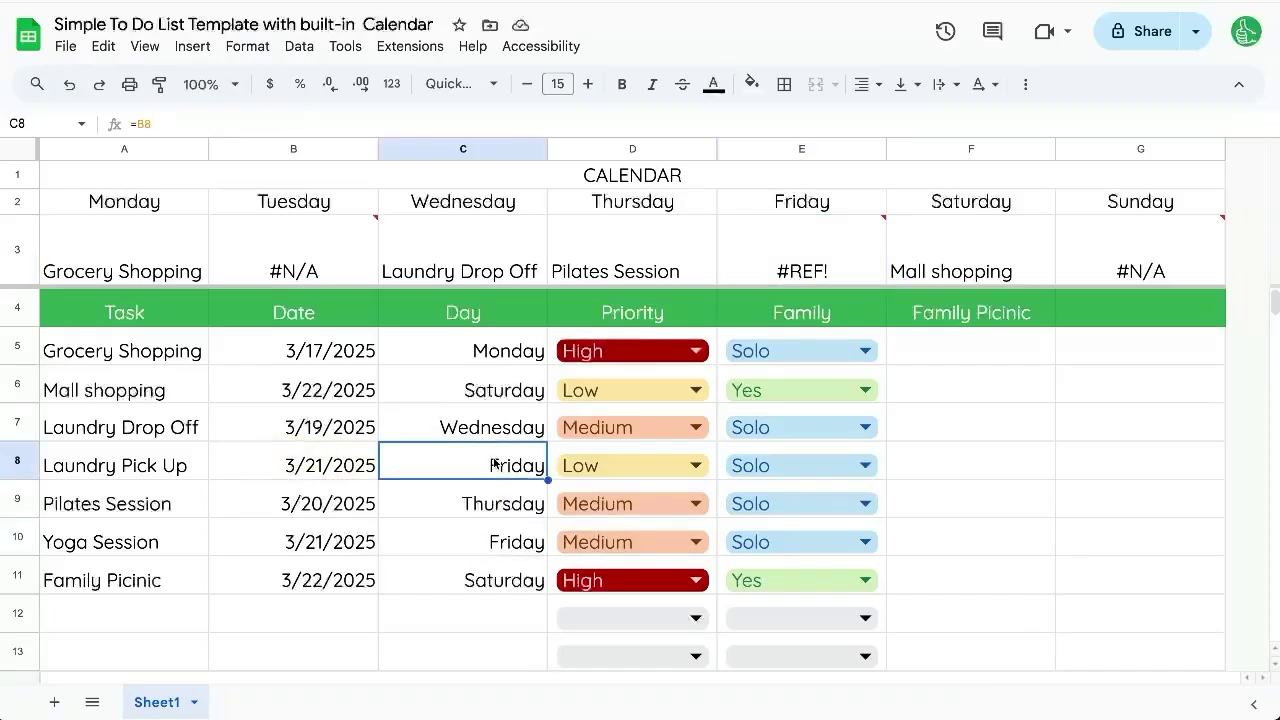
# Wrap A3's FILTER in JOIN with a line-break delimiter so tasks stack
pyautogui.click(204, 252)
pyautogui.doubleClick(41, 218)
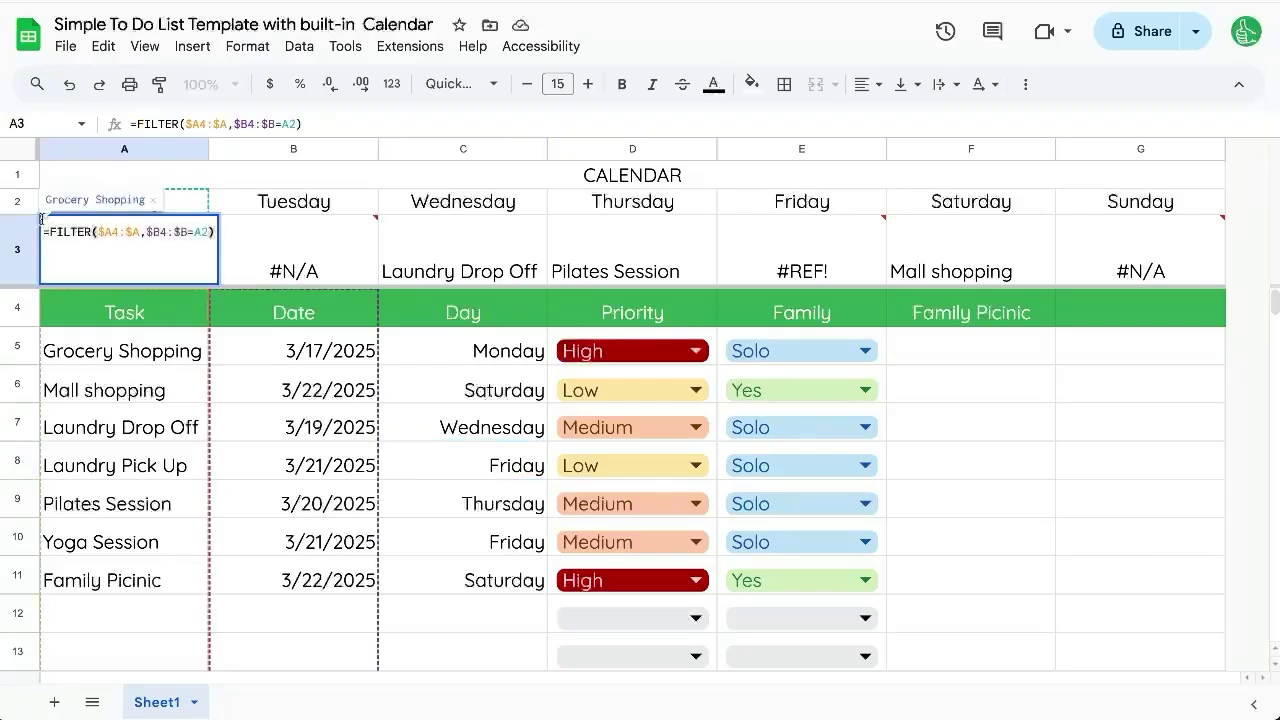
pyautogui.click(48, 232)
pyautogui.write('JOIN ')
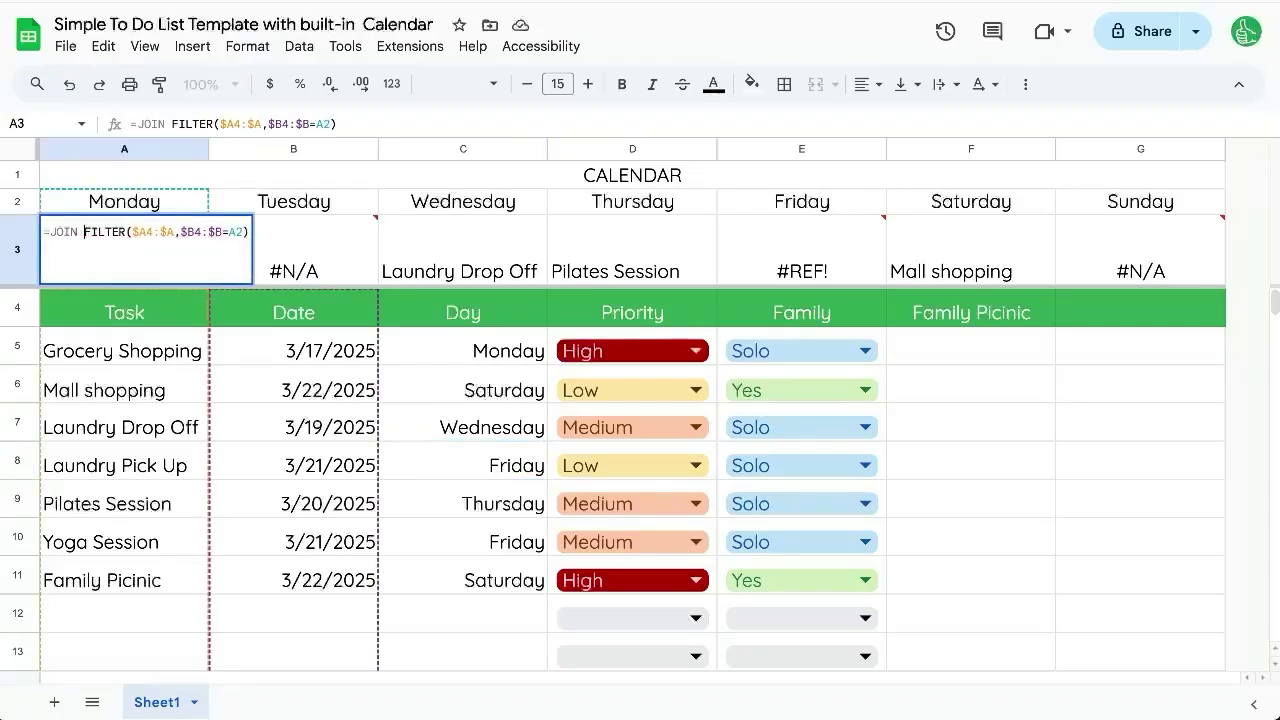
pyautogui.write('(')
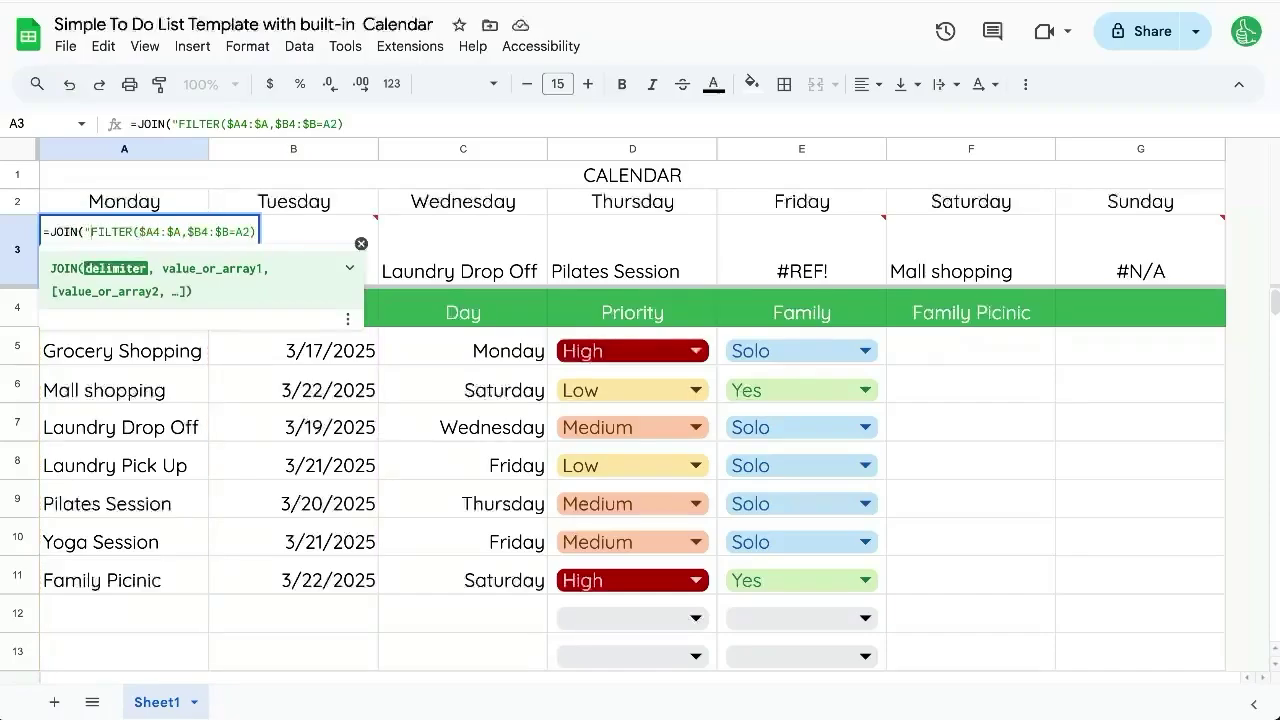
pyautogui.write('"')
pyautogui.hotkey('ctrl', 'Return')
pyautogui.write('",')
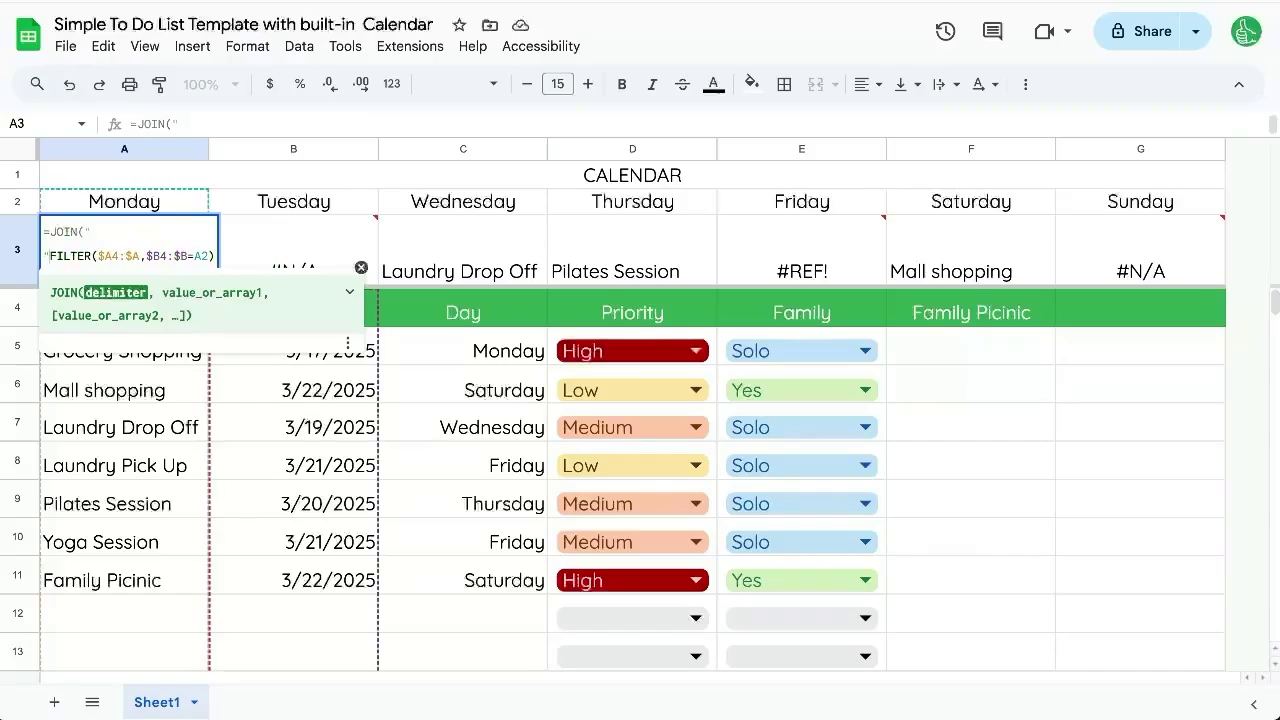
pyautogui.click(84, 256)
pyautogui.press('Right')
pyautogui.press('Right')
pyautogui.press('Right')
pyautogui.press('Right')
pyautogui.press('Right')
pyautogui.press('Right')
pyautogui.press('Right')
pyautogui.press('Right')
pyautogui.press('Right')
pyautogui.press('Right')
pyautogui.press('Right')
pyautogui.press('Right')
pyautogui.press('Right')
pyautogui.press('Right')
pyautogui.press('Right')
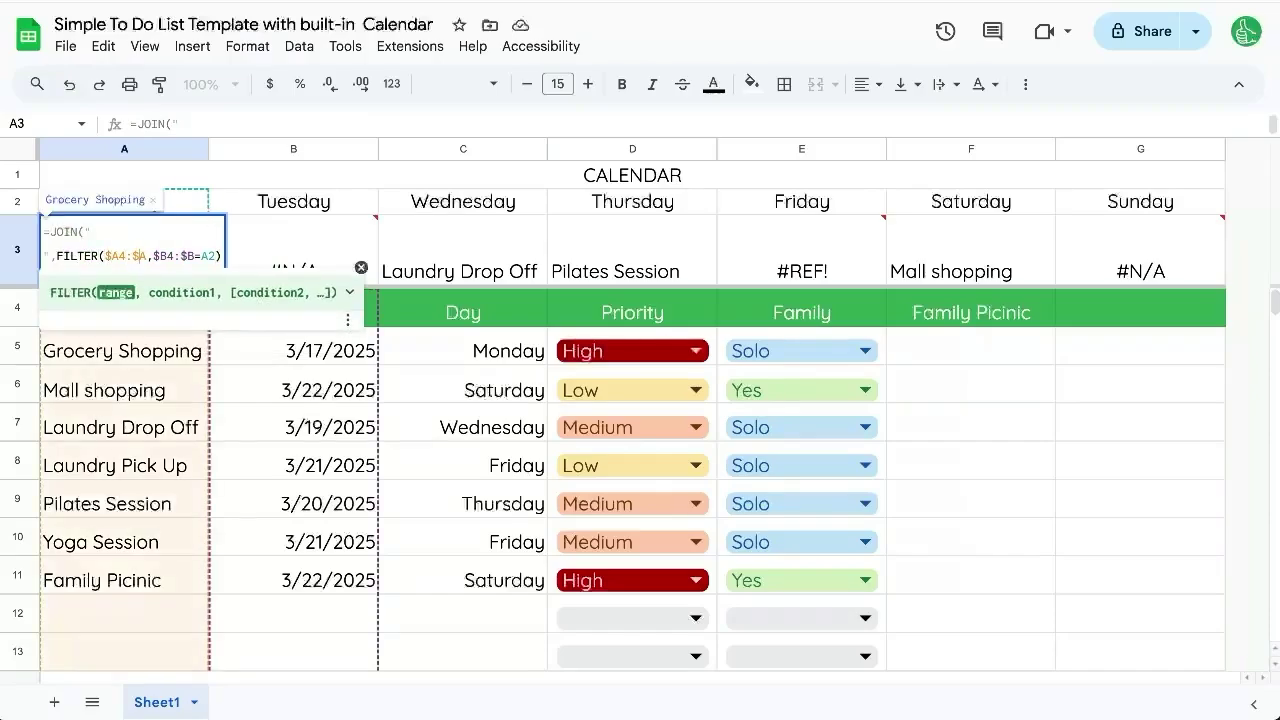
pyautogui.press('Right')
pyautogui.press('Right')
pyautogui.press('Right')
pyautogui.press('Right')
pyautogui.press('Right')
pyautogui.press('Right')
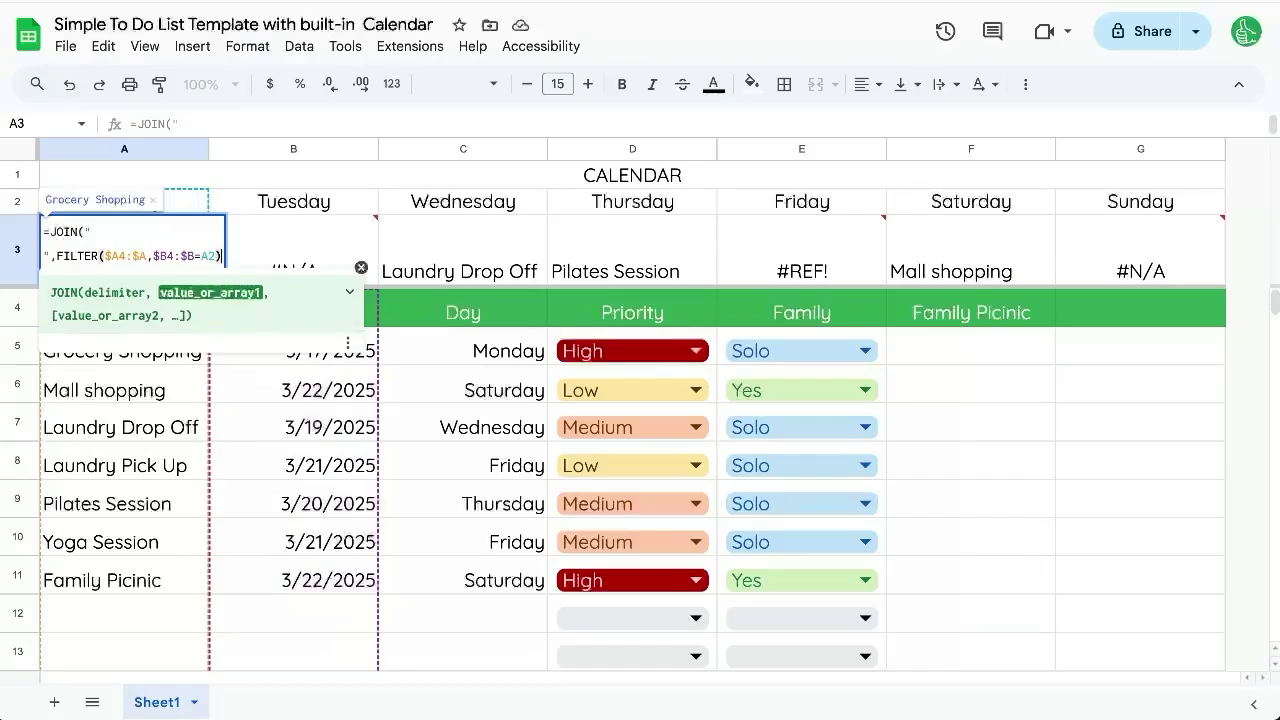
pyautogui.write(')')
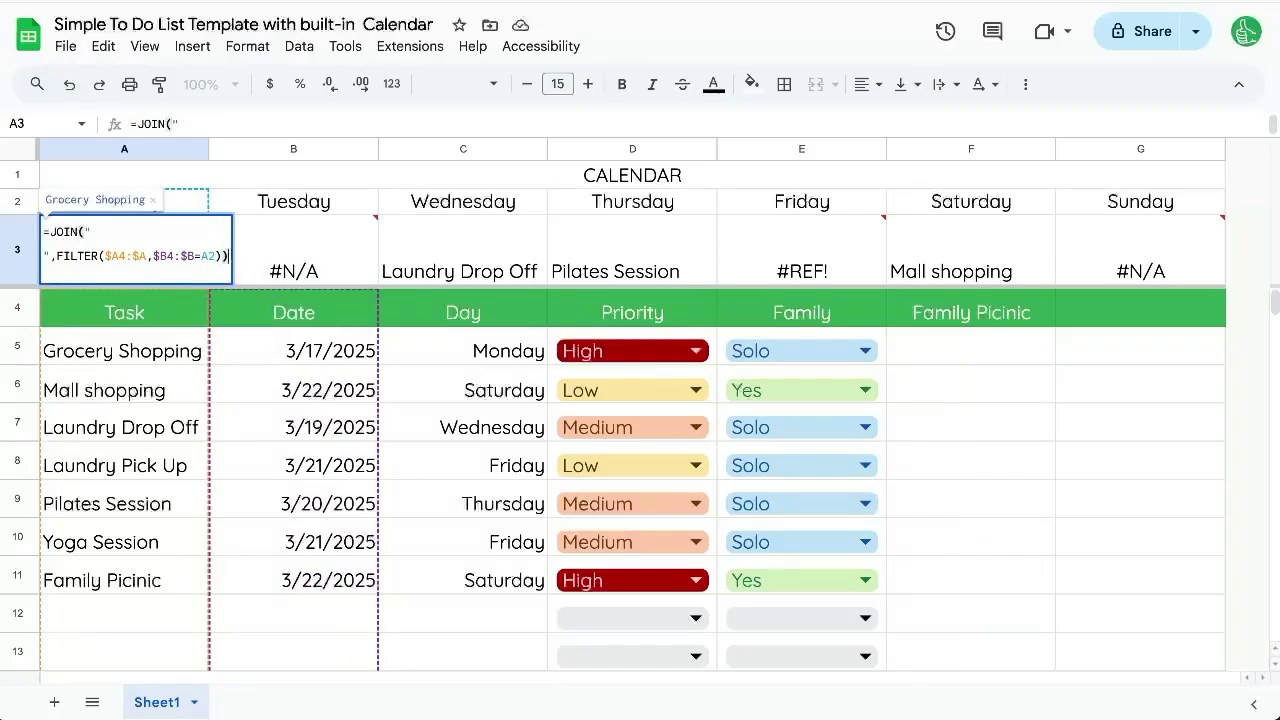
pyautogui.press('Return')
# Paste the JOIN formula across row 3 and check each day's results through Sunday
pyautogui.press('Up')
pyautogui.press('Right')
pyautogui.press('Right')
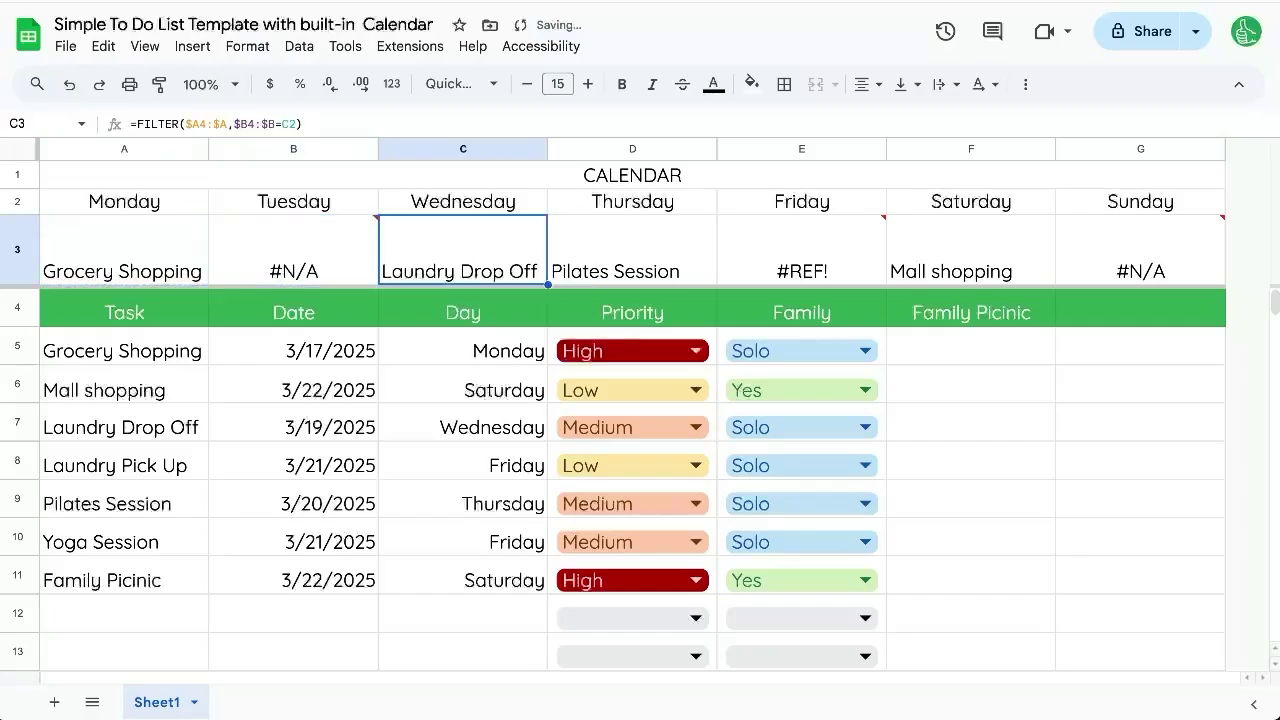
pyautogui.press('Right')
pyautogui.hotkey('ctrl', 'v')
pyautogui.press('Right')
pyautogui.hotkey('ctrl', 'v')
pyautogui.press('Right')
pyautogui.hotkey('ctrl', 'v')
pyautogui.press('Right')
pyautogui.hotkey('ctrl', 'v')
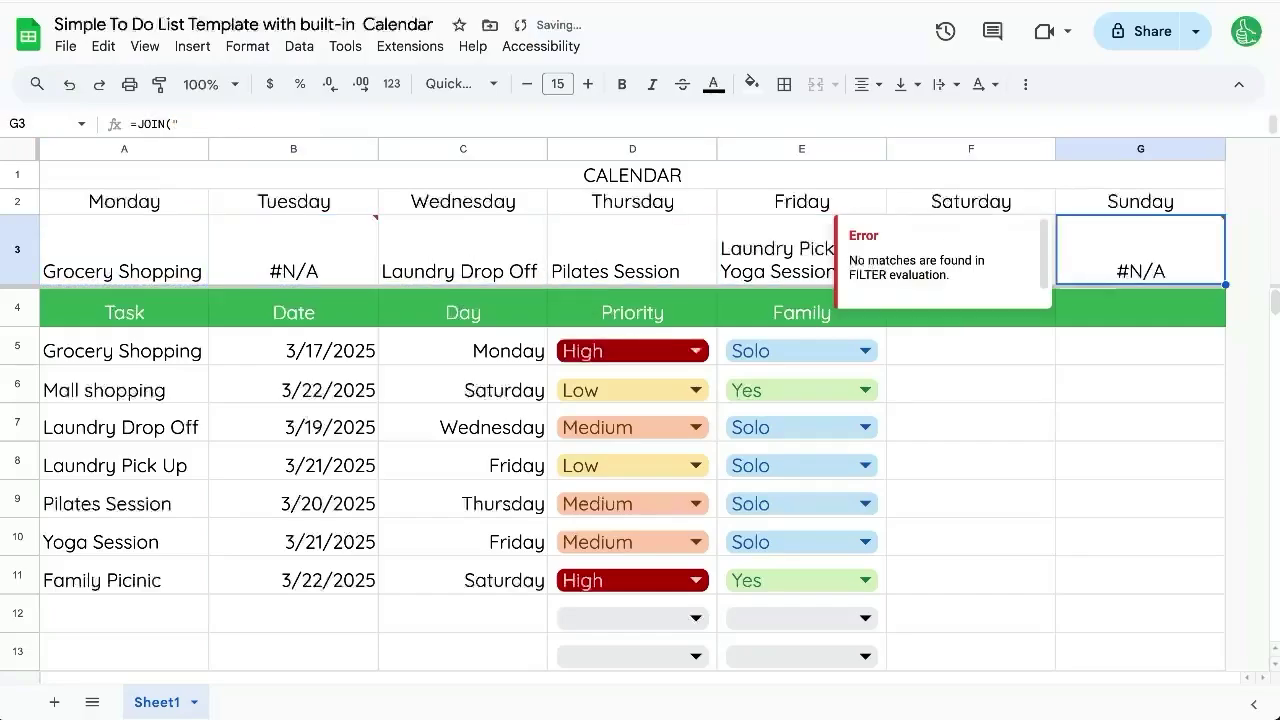
pyautogui.press('Left')
pyautogui.press('Left')
pyautogui.press('Left')
pyautogui.press('Left')
pyautogui.press('Left')
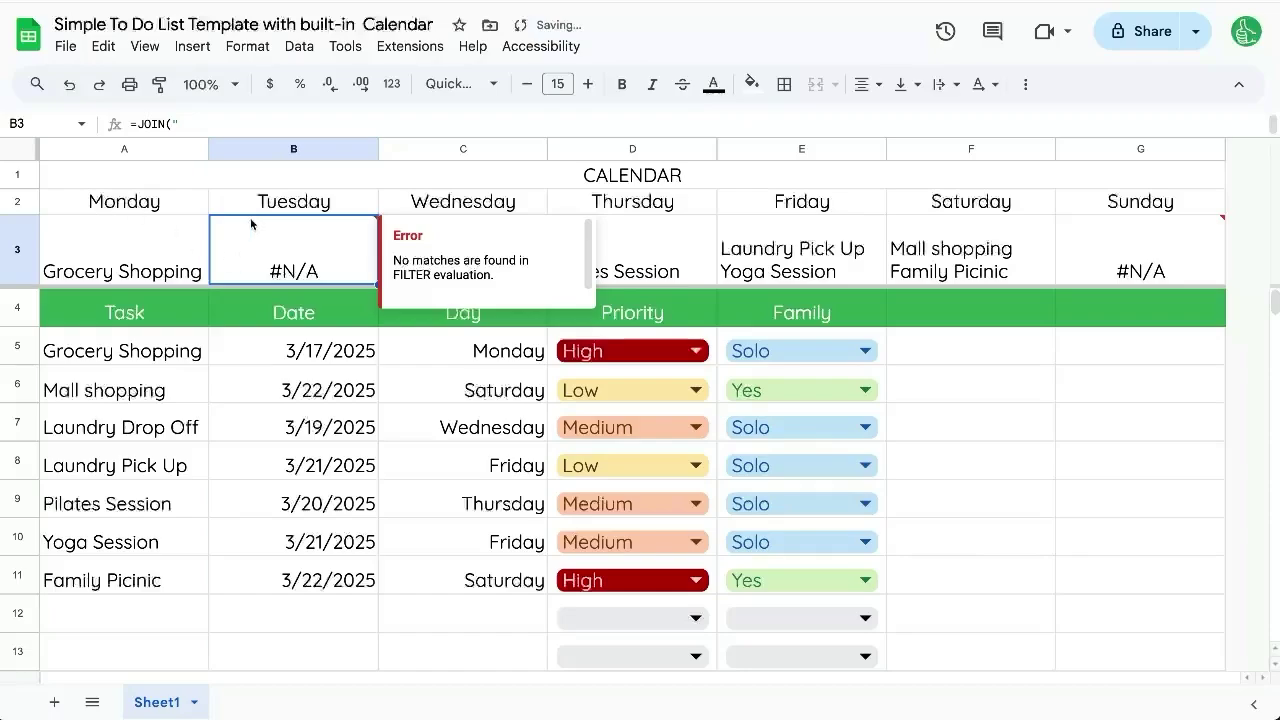
# Wrap A3's FILTER in IFNA so days without tasks stay blank
pyautogui.doubleClick(155, 257)
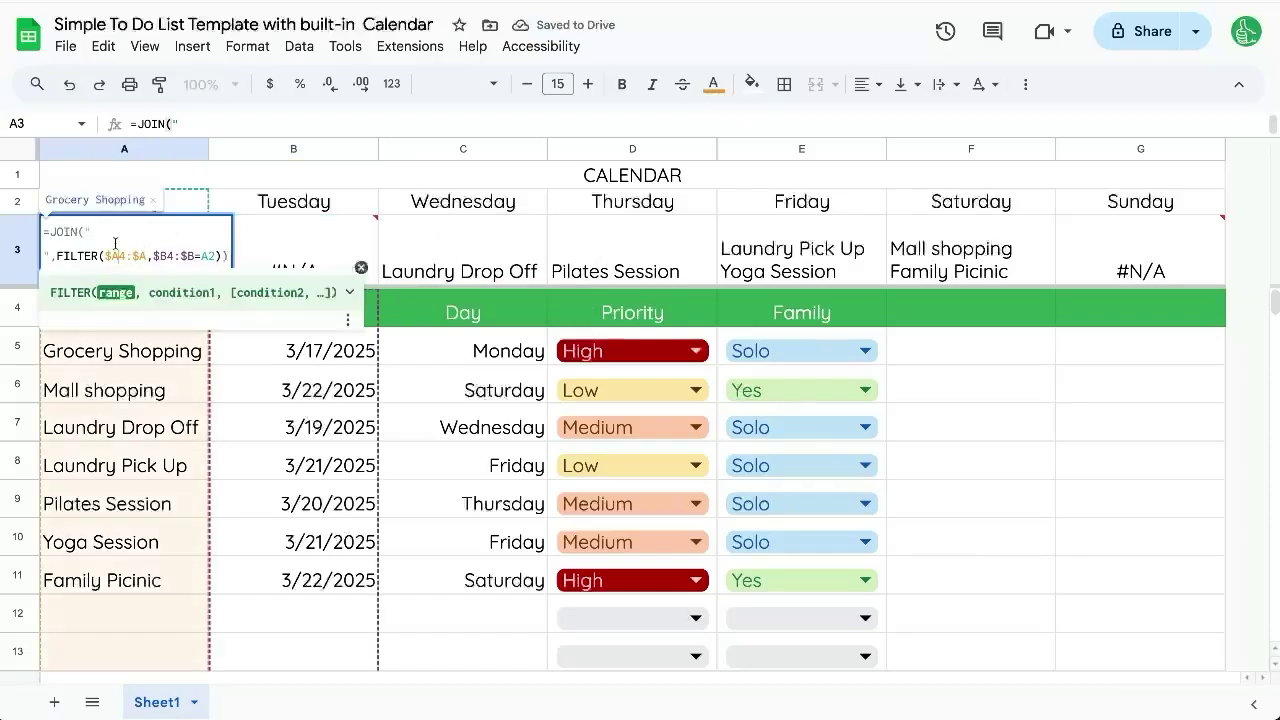
pyautogui.click(56, 256)
pyautogui.write('IFNA(')
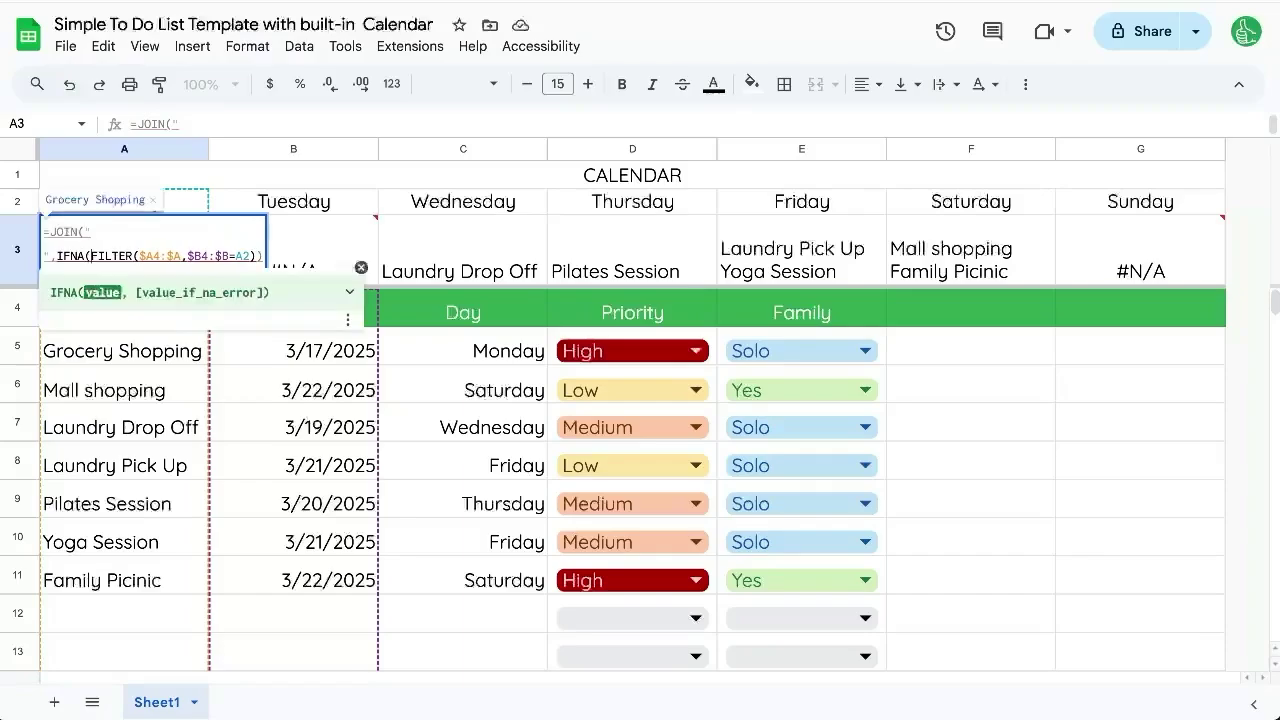
pyautogui.write(',)')
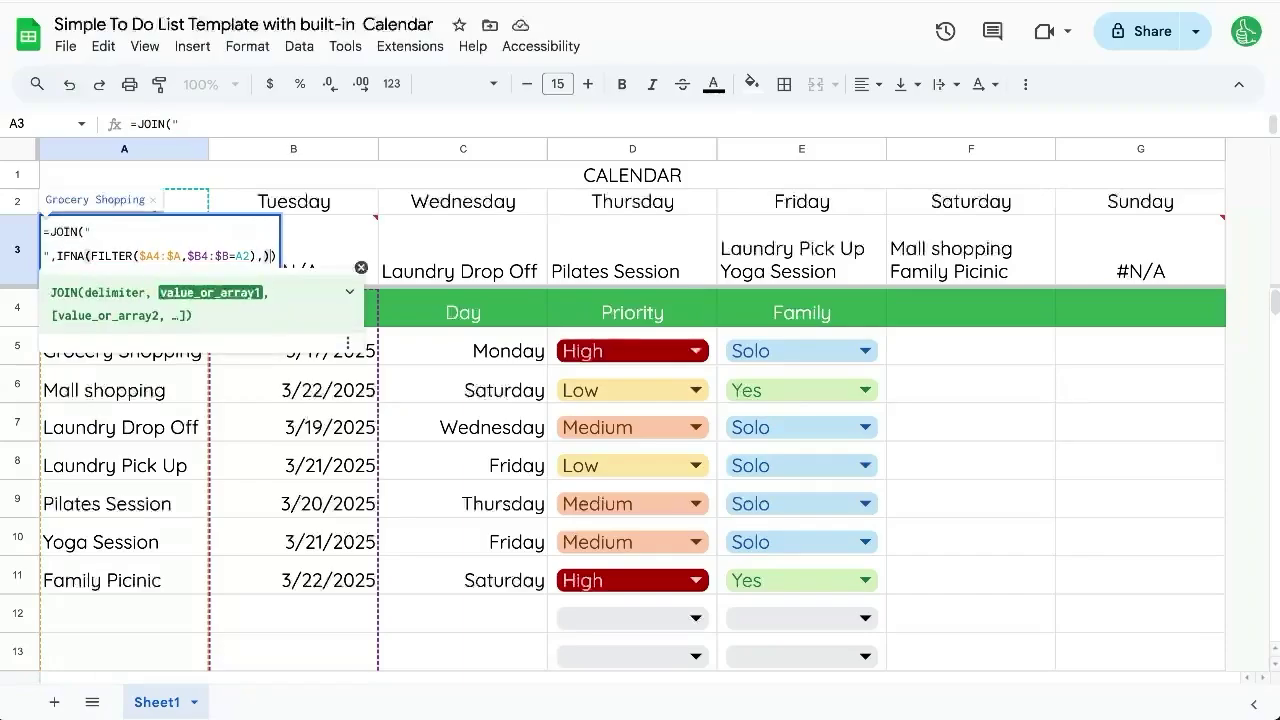
pyautogui.press('Return')
# Centre the A3:G3 calendar cells horizontally and vertically (Middle)
pyautogui.moveTo(124, 250); pyautogui.dragTo(1140, 250)
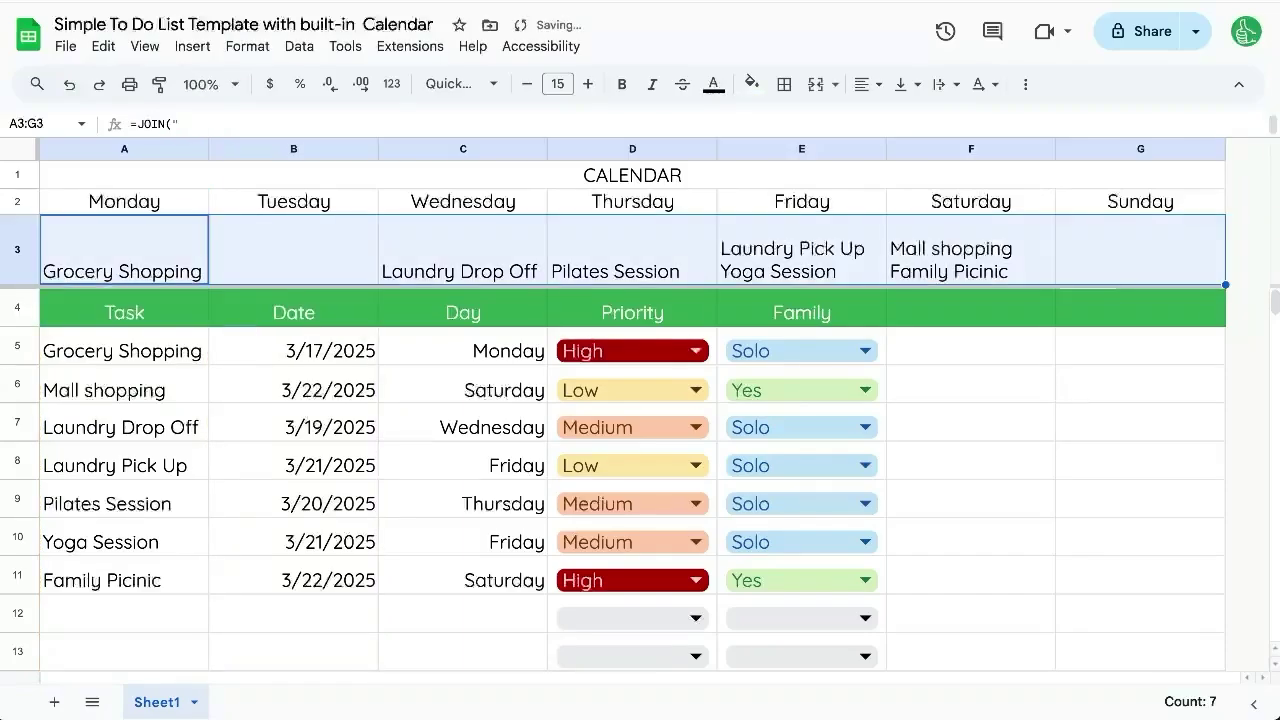
pyautogui.click(864, 84)
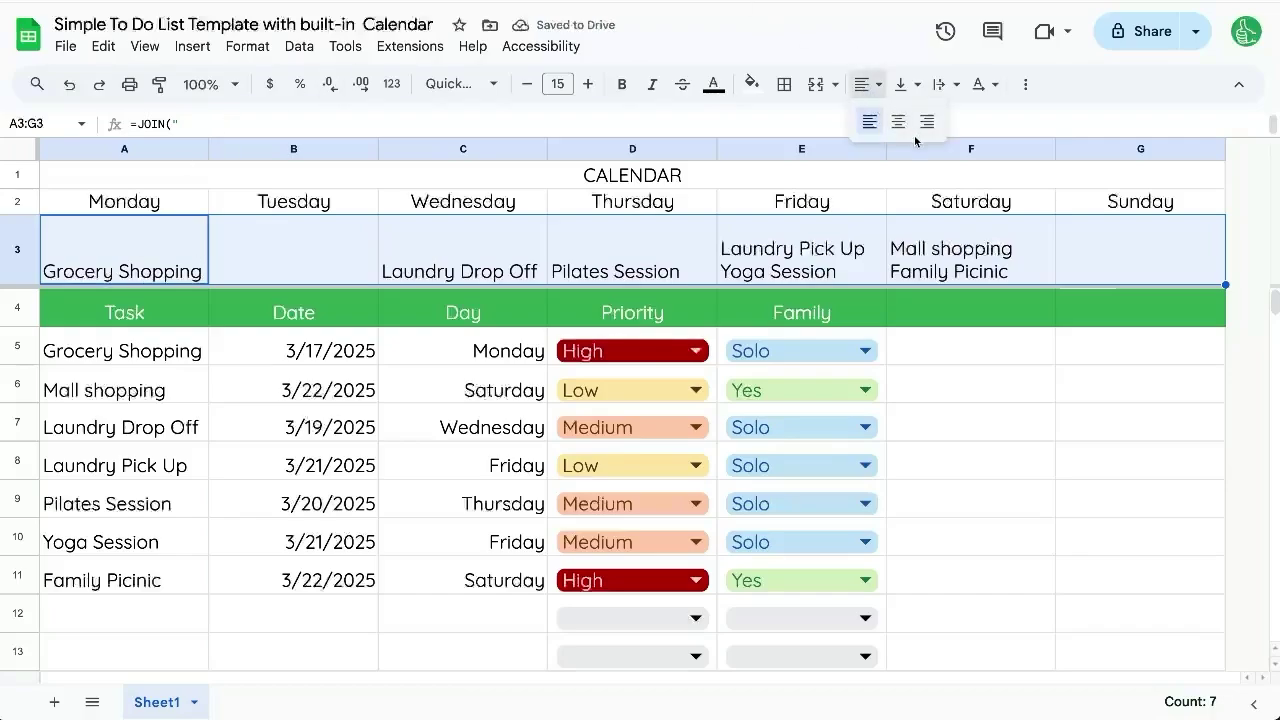
pyautogui.click(900, 125)
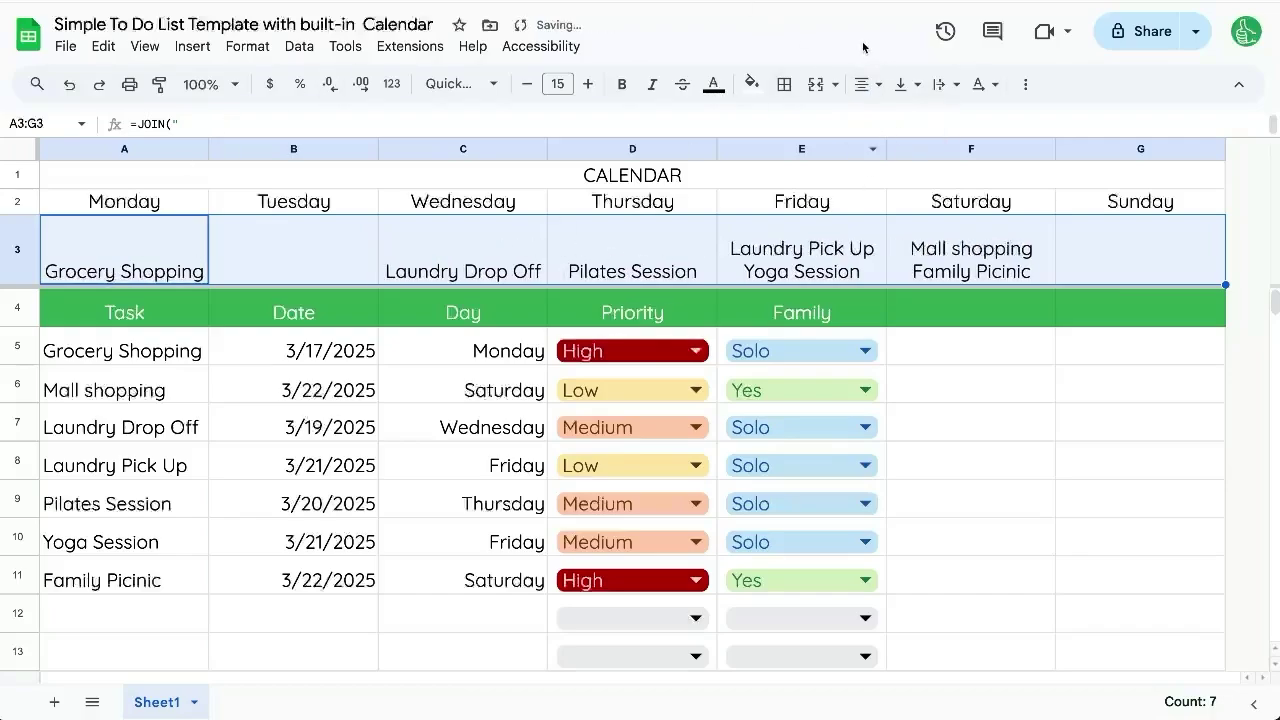
pyautogui.click(900, 84)
pyautogui.click(932, 128)
pyautogui.click(377, 267)
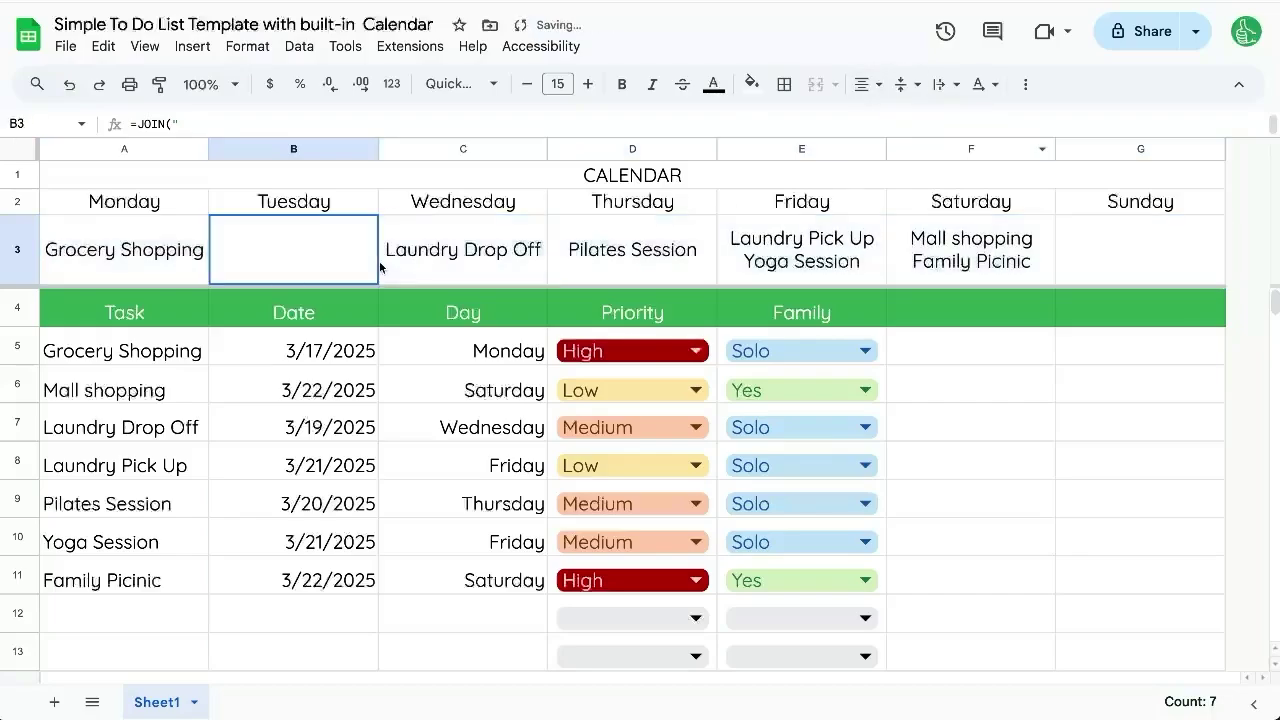
pyautogui.moveTo(145, 255); pyautogui.dragTo(1160, 249)
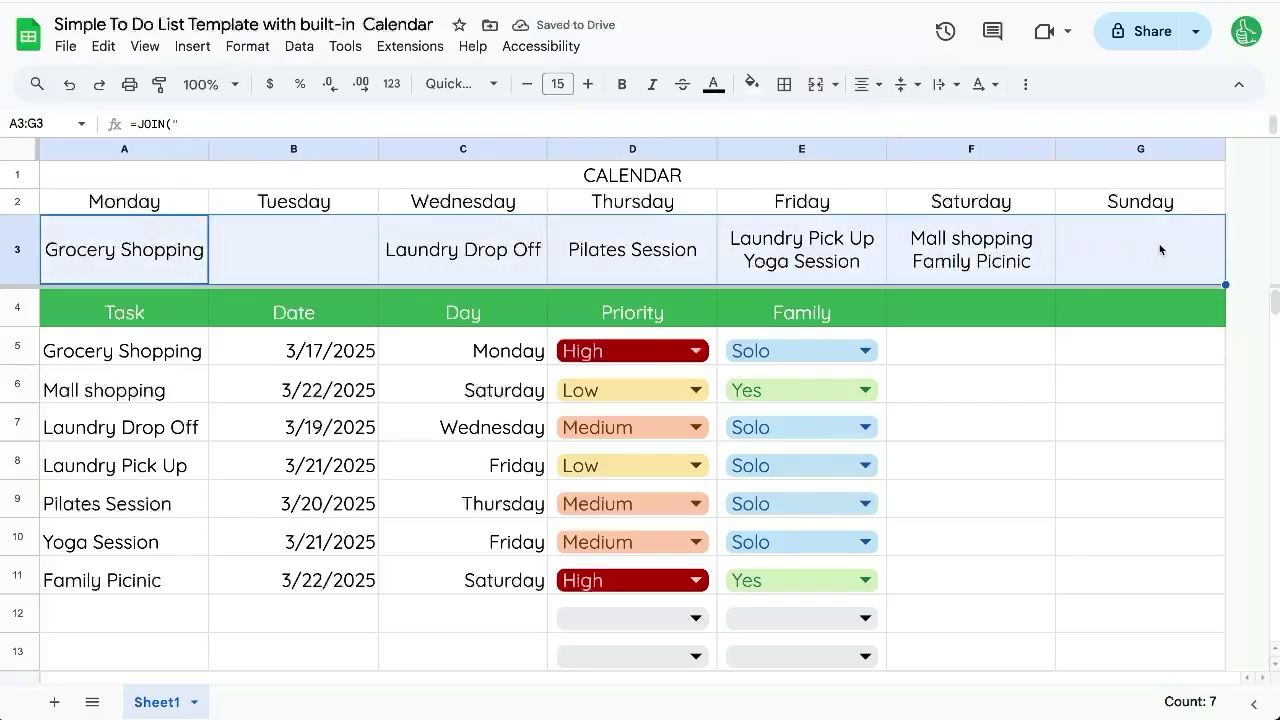
pyautogui.click(198, 263)
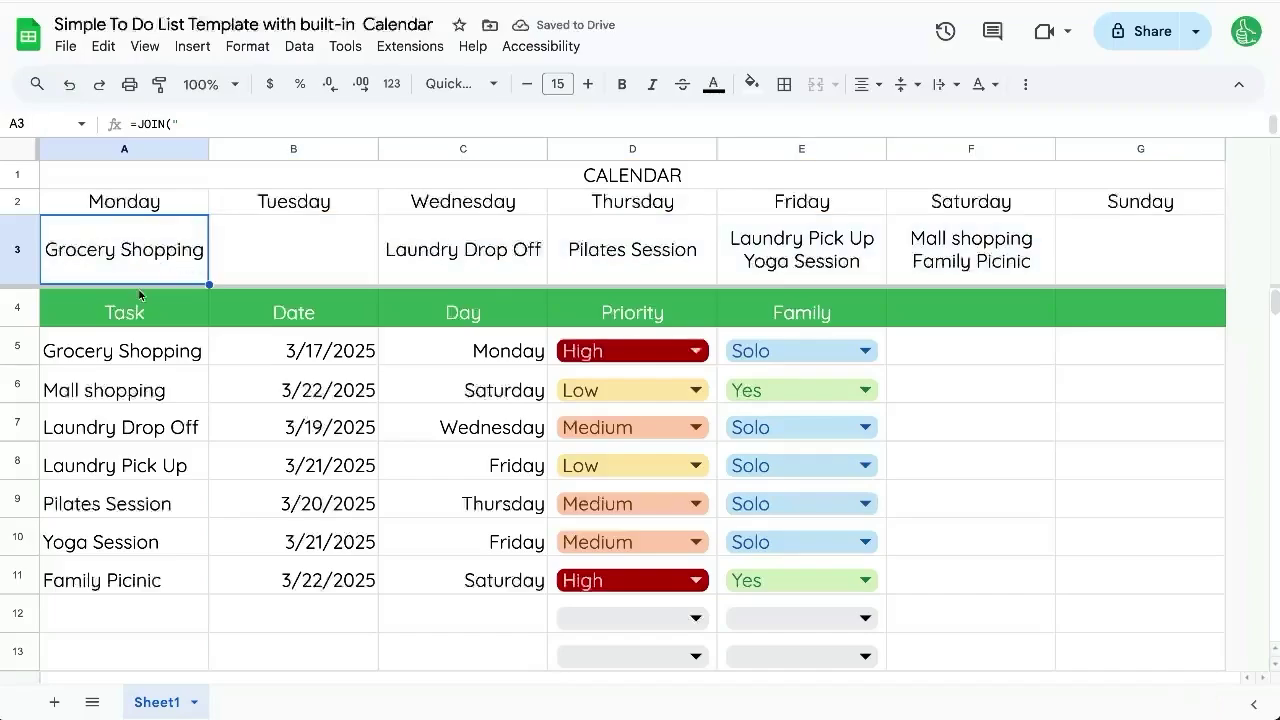
# Add a 'Review Week' task in row 12 dated 3/23/2025
pyautogui.moveTo(140, 294); pyautogui.dragTo(163, 563)
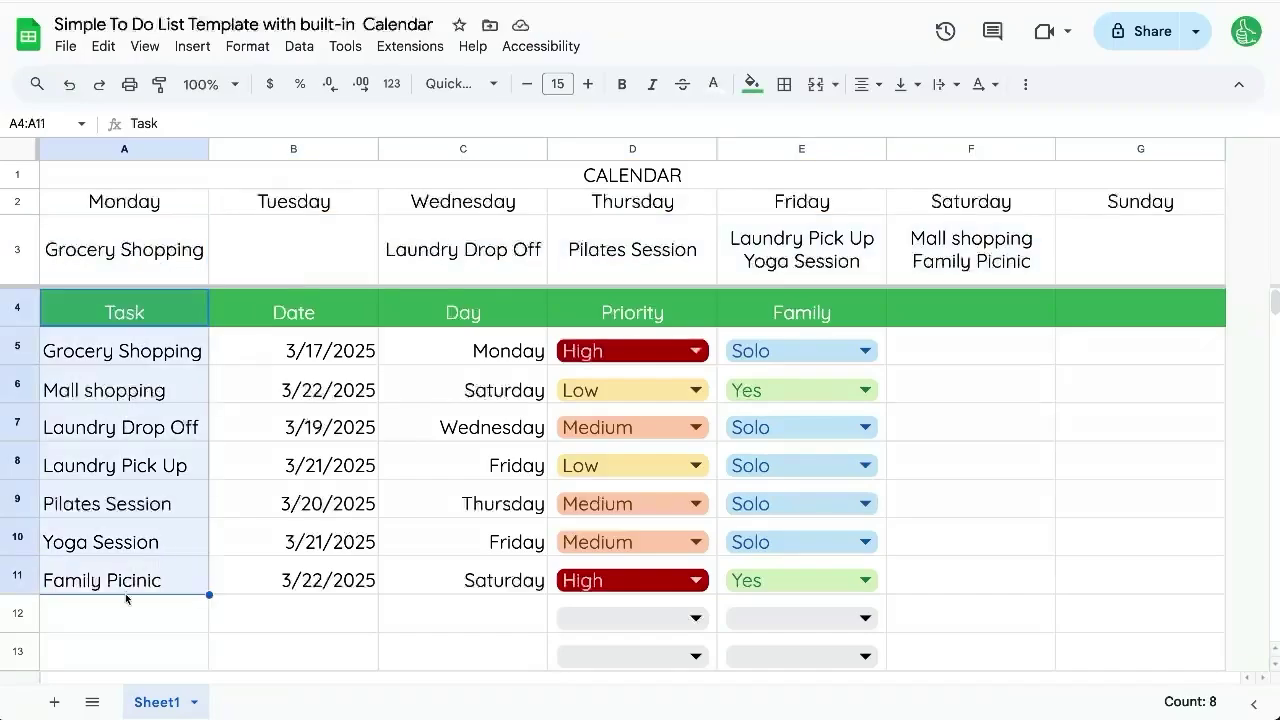
pyautogui.click(119, 621)
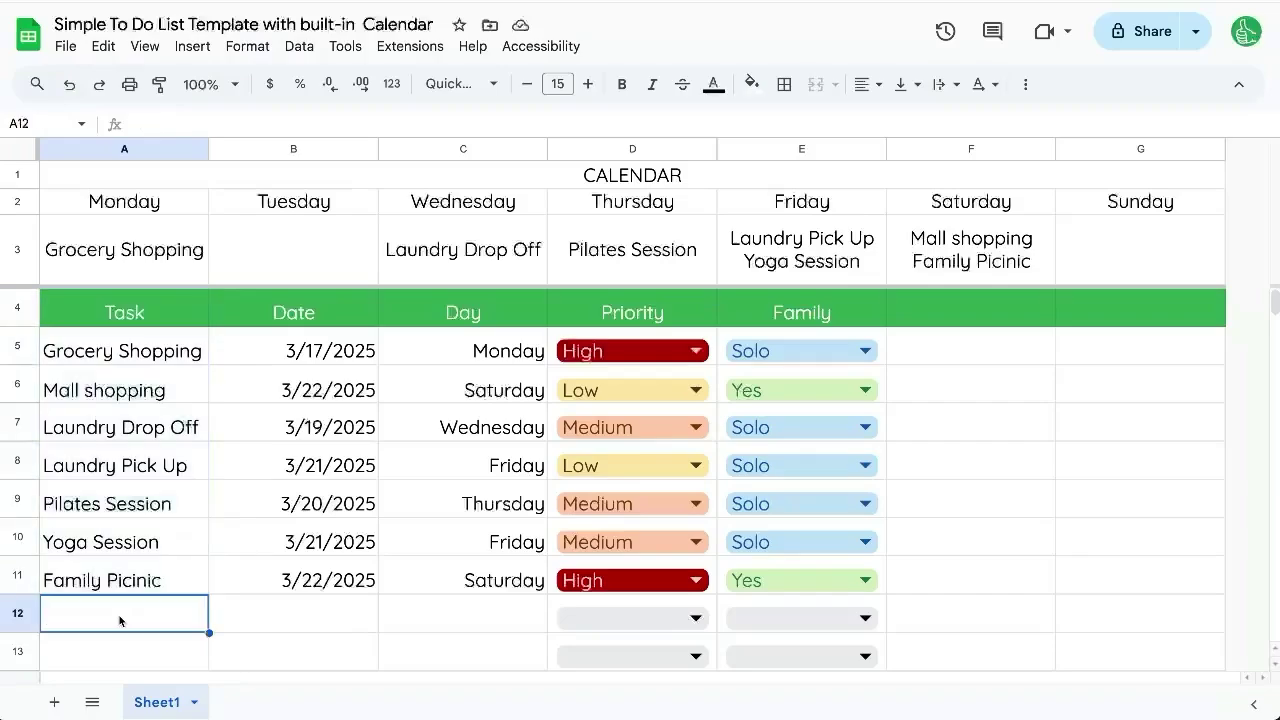
pyautogui.write('Review Week')
pyautogui.press('Tab')
pyautogui.press('Return')
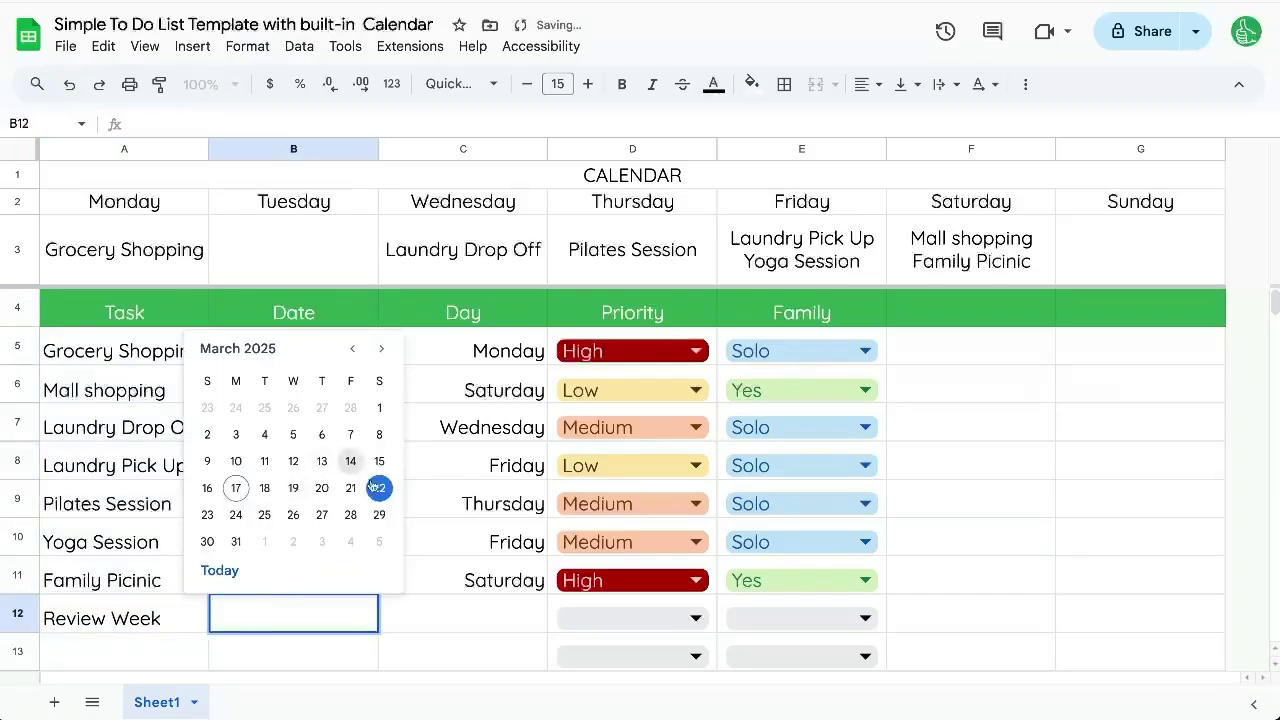
pyautogui.click(207, 514)
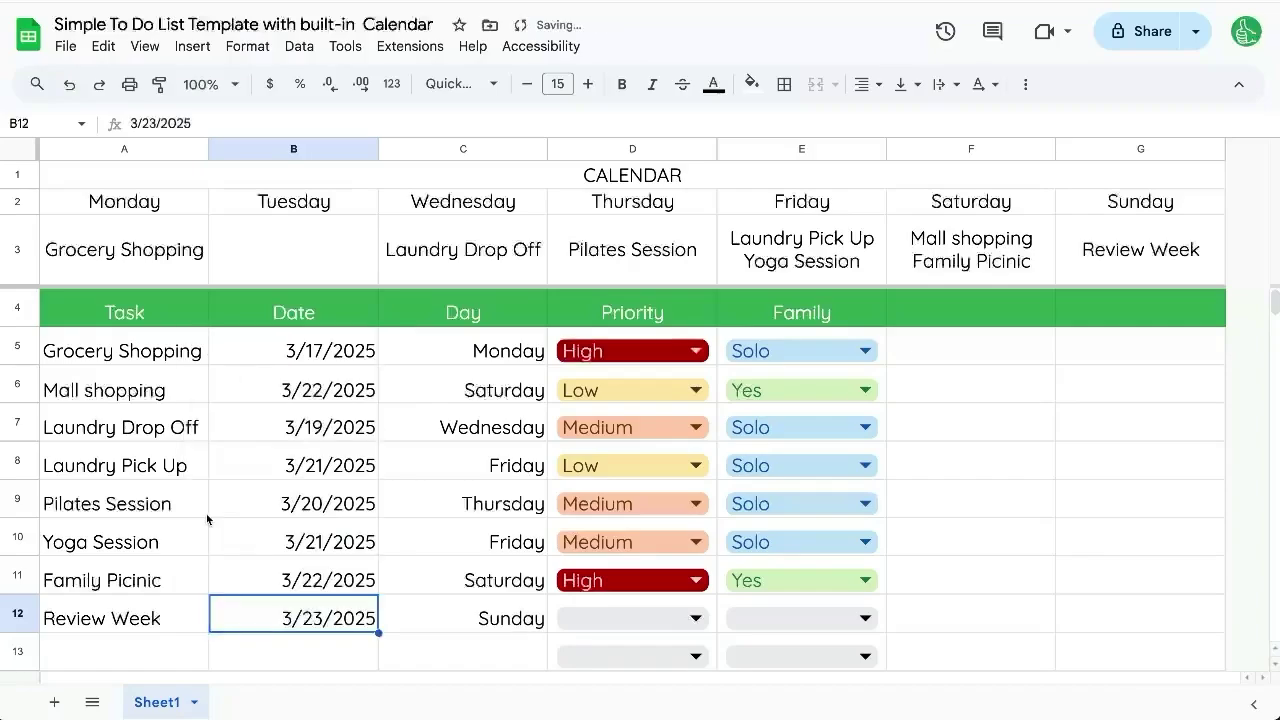
pyautogui.click(1116, 241)
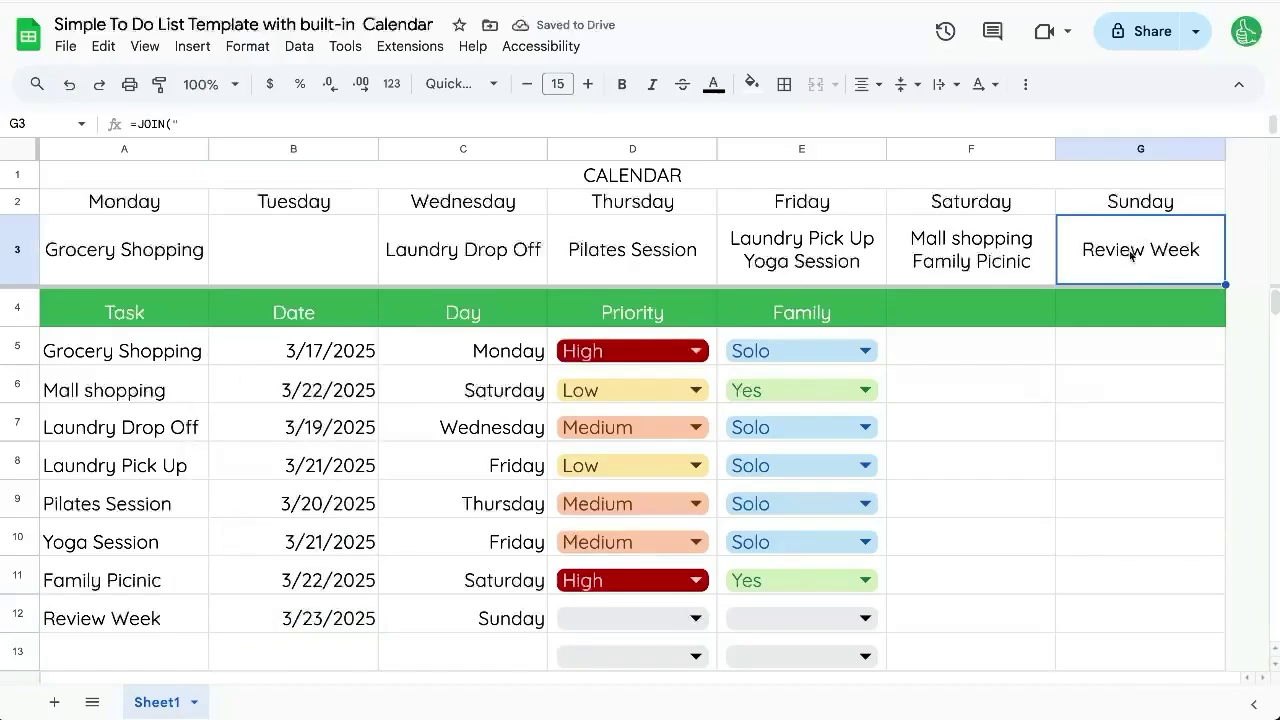
# Set Review Week's priority to Low and Family to Solo
pyautogui.click(599, 628)
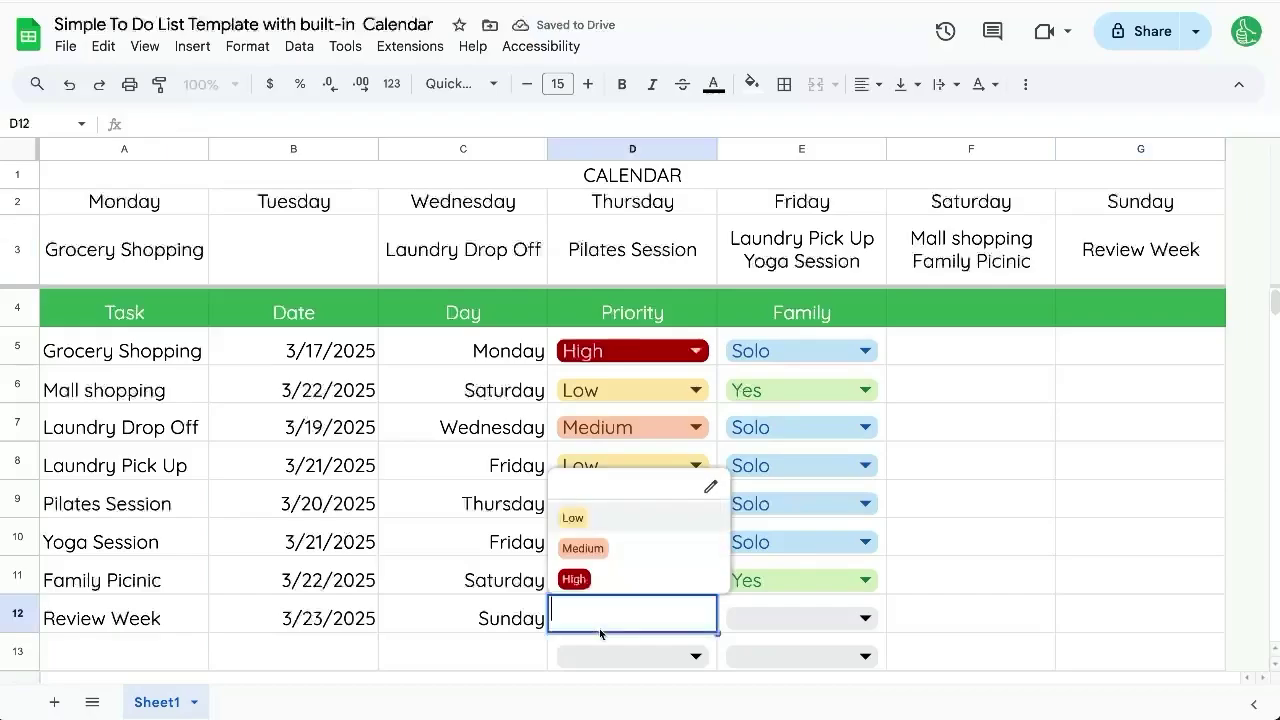
pyautogui.click(633, 519)
pyautogui.click(810, 616)
pyautogui.click(792, 582)
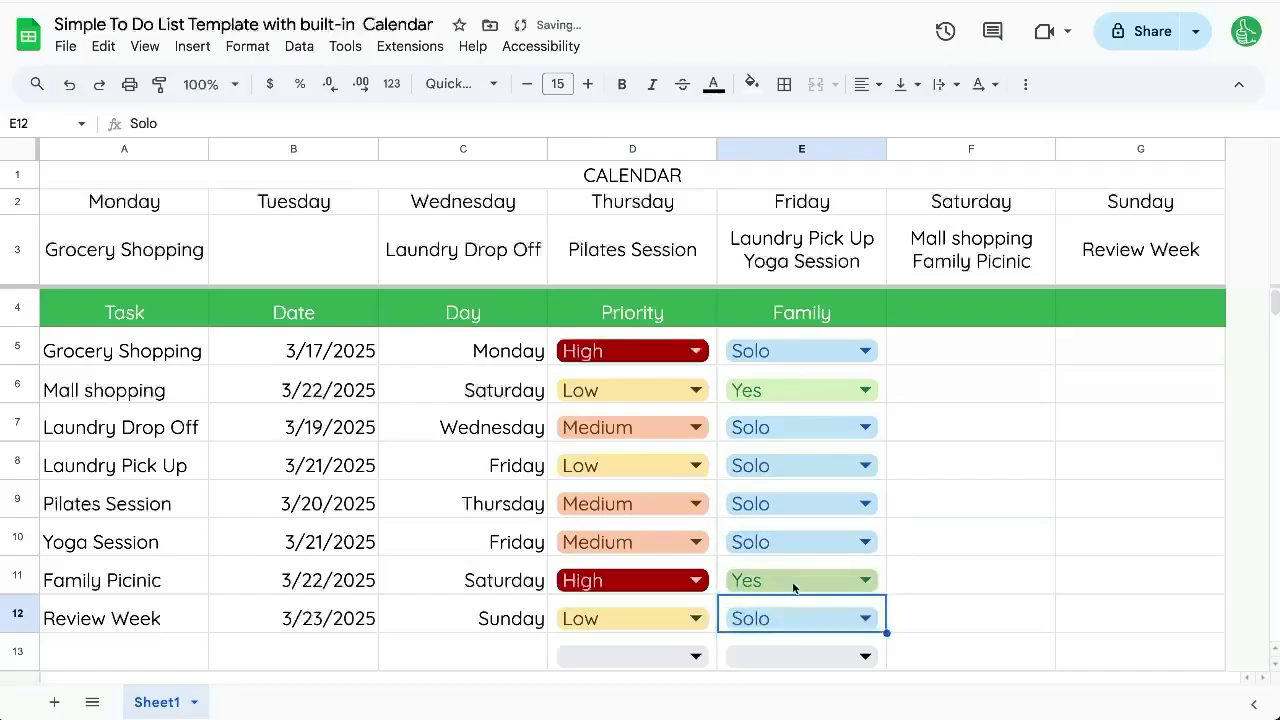
pyautogui.moveTo(178, 403); pyautogui.dragTo(469, 580)
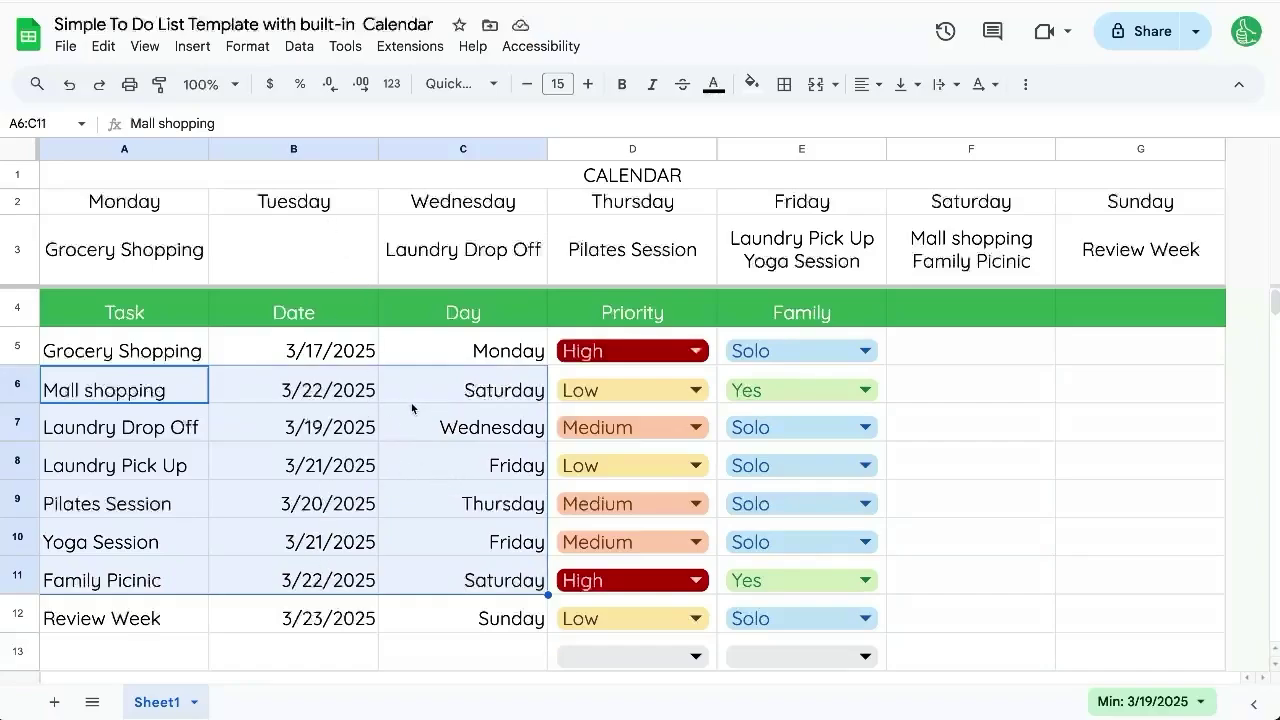
pyautogui.click(459, 228)
pyautogui.moveTo(182, 186); pyautogui.dragTo(1131, 260)
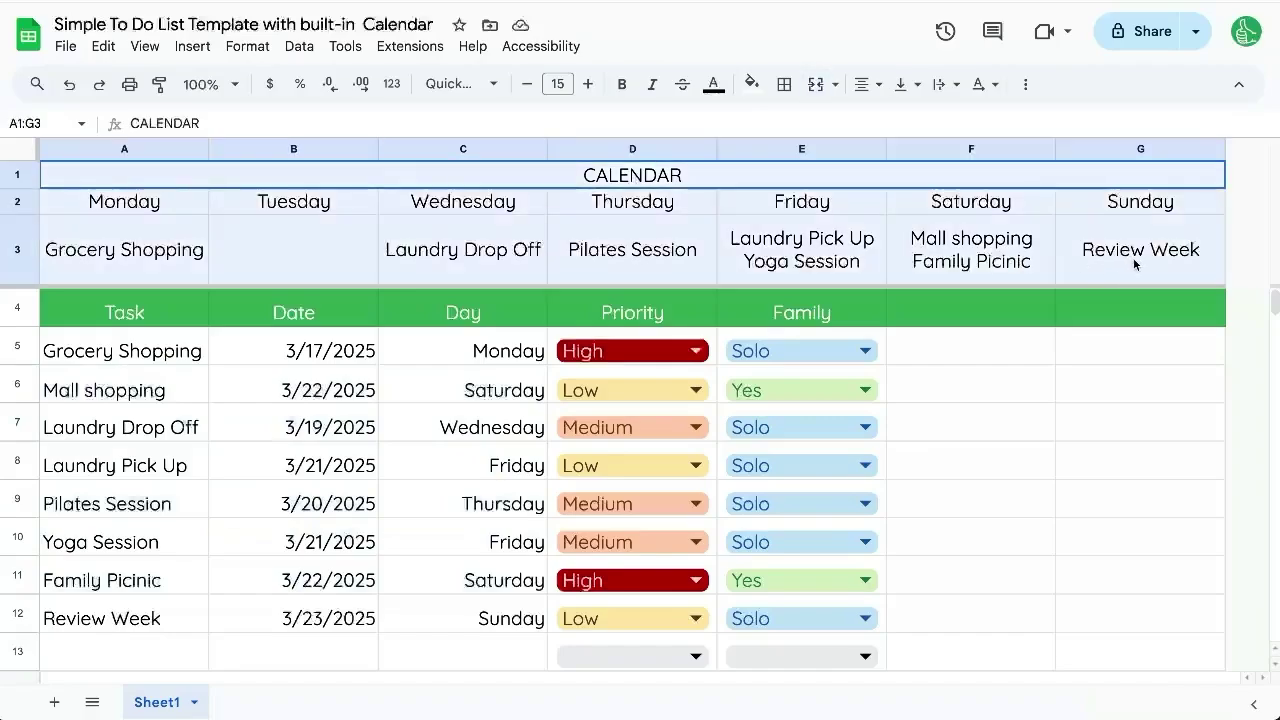
pyautogui.click(195, 204)
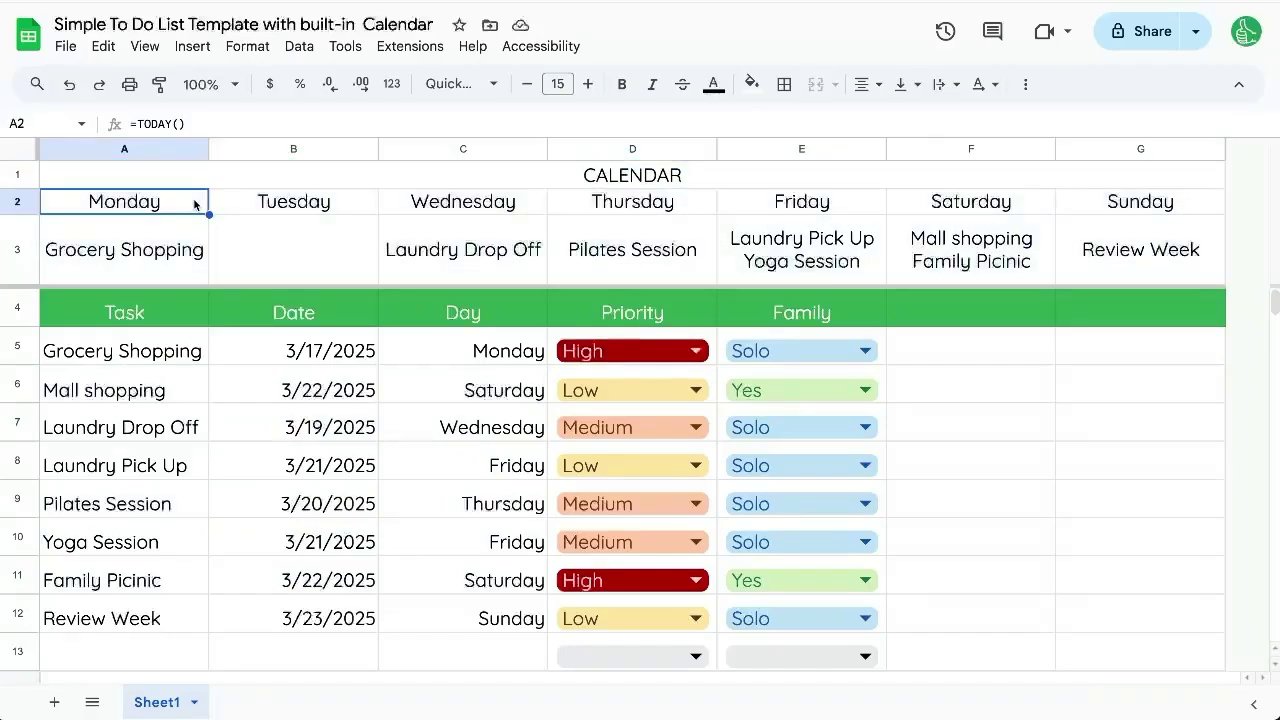
pyautogui.click(229, 121)
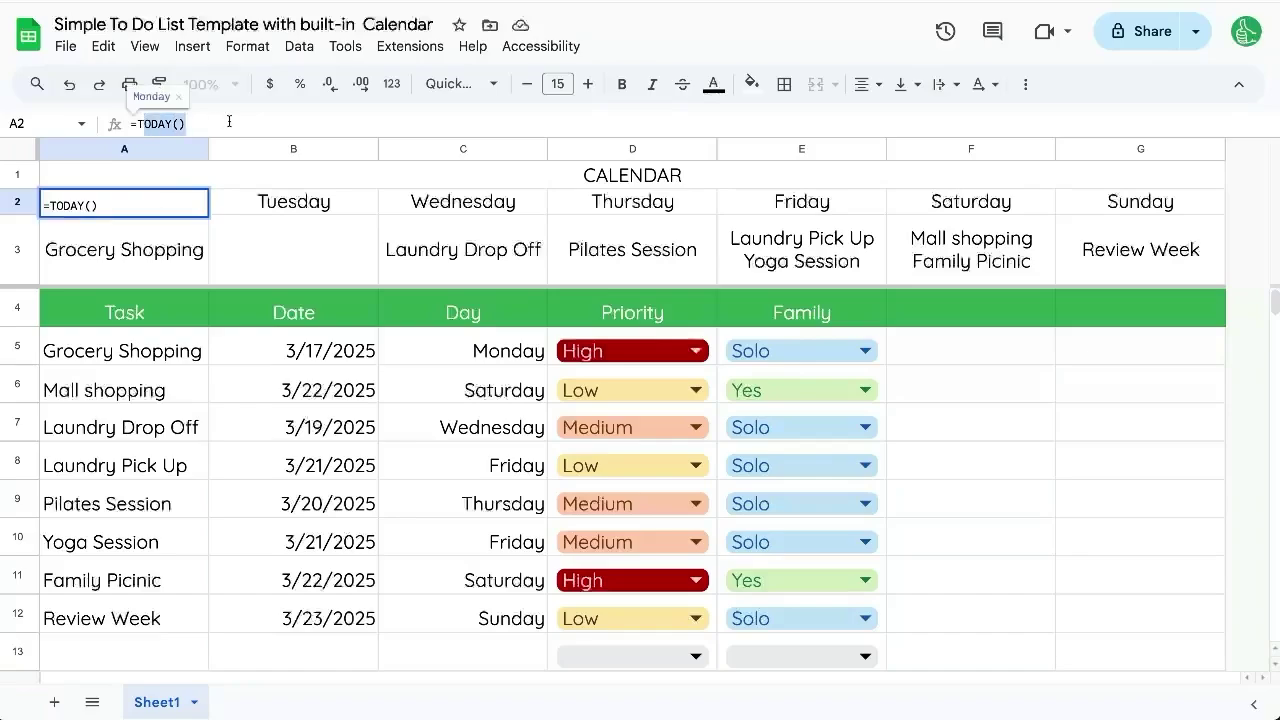
pyautogui.press('Escape')
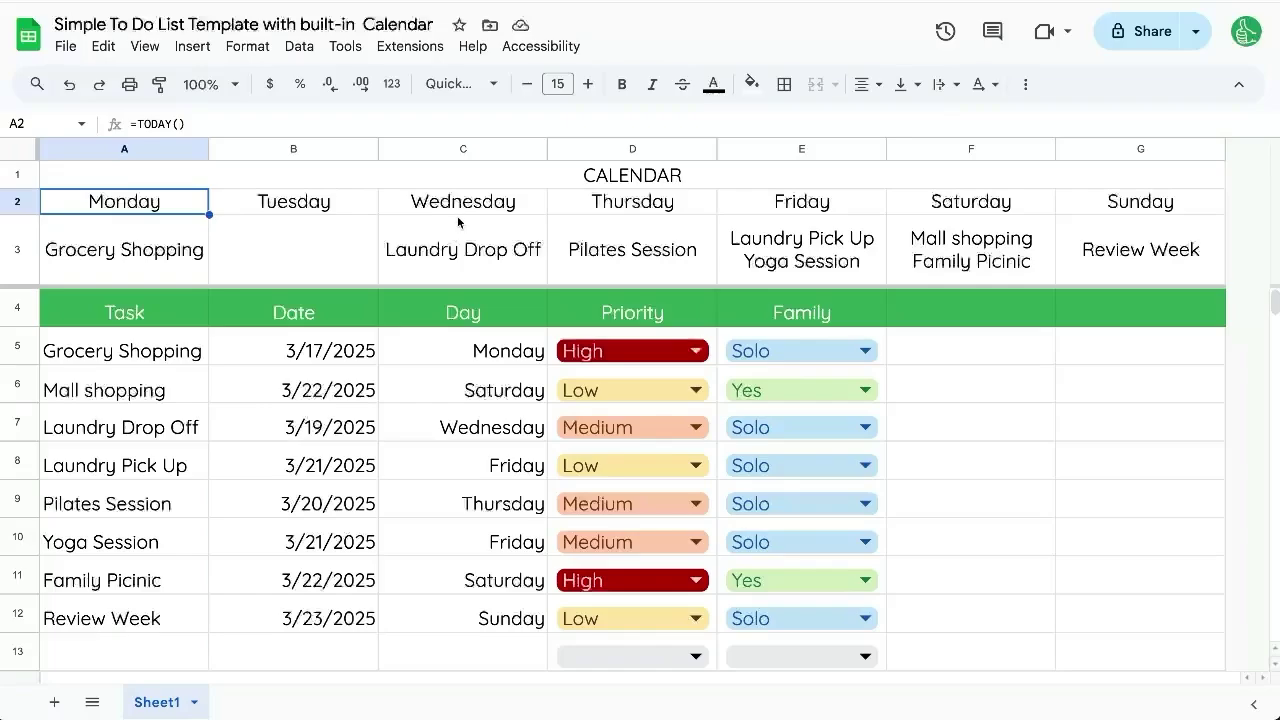
pyautogui.click(1121, 212)
pyautogui.moveTo(169, 196); pyautogui.dragTo(1114, 204)
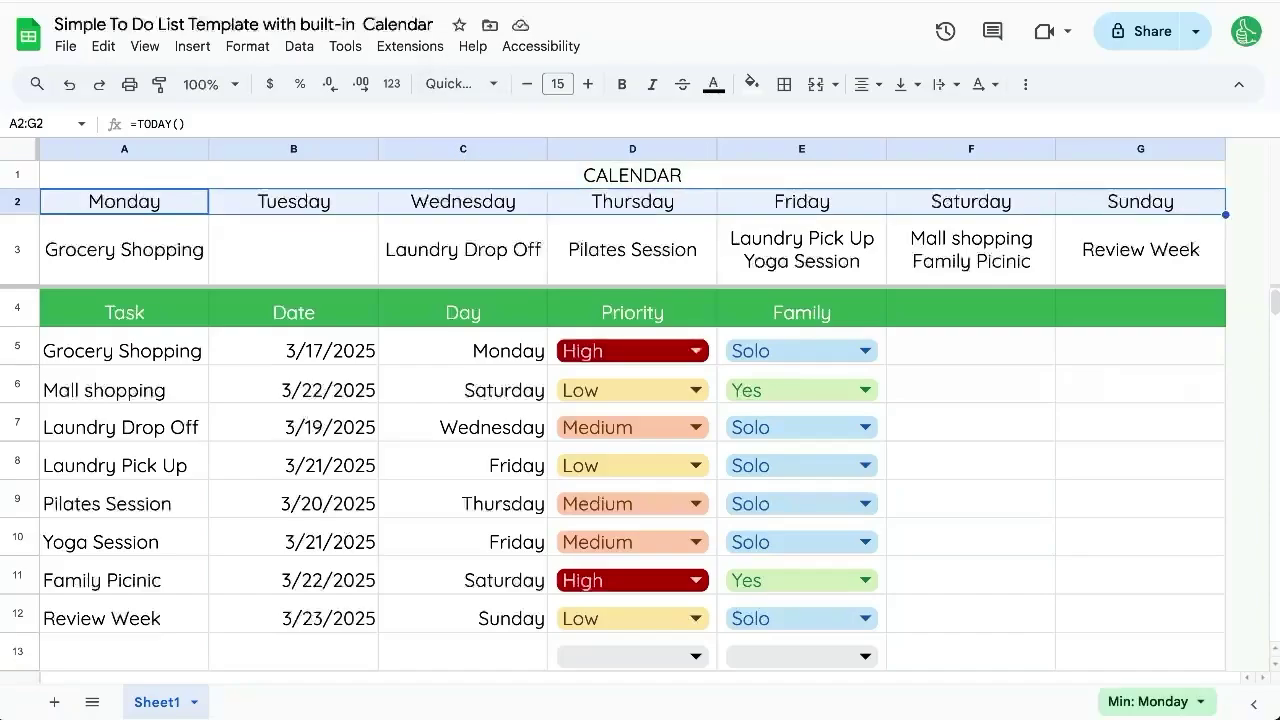